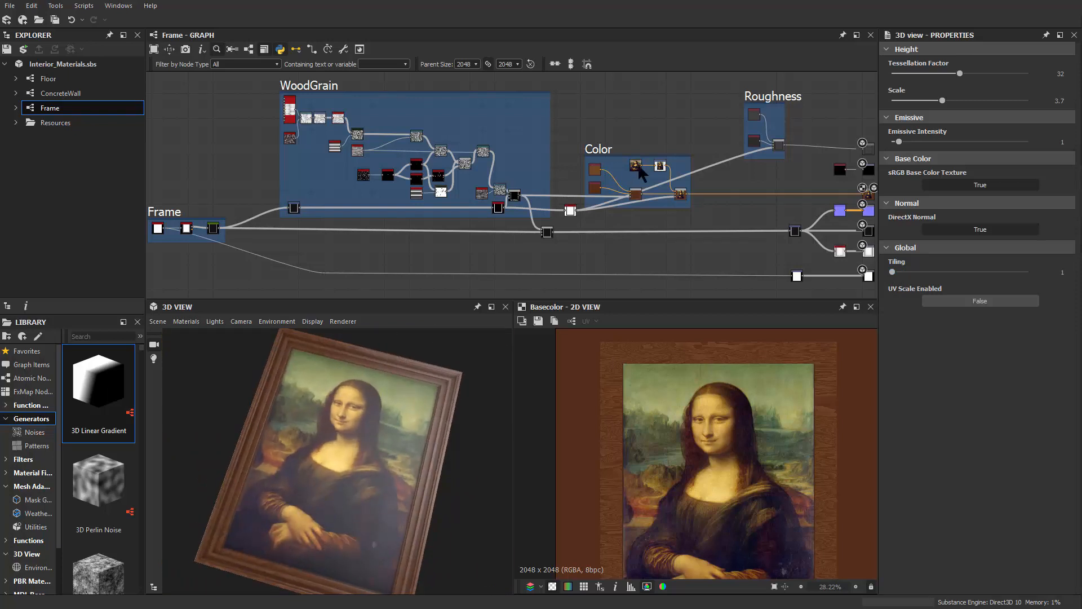
# - Inspect the output nodes of the Frame graph and display the Opacity output in the 2D view
pyautogui.scroll(2, 638, 164)
pyautogui.moveTo(638, 164); pyautogui.dragTo(287, 138, button='middle')
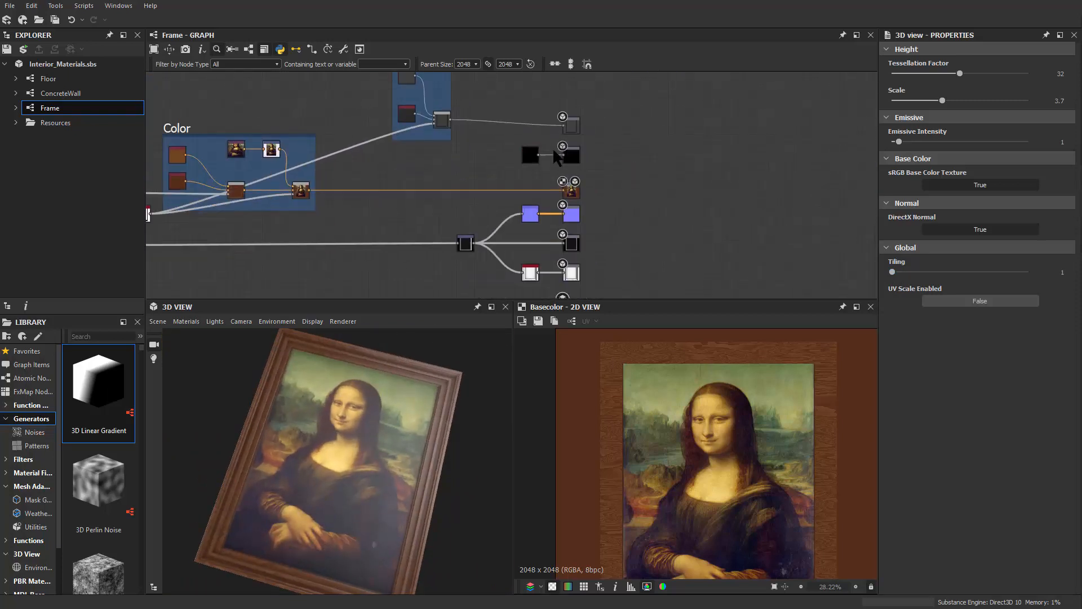
pyautogui.scroll(5, 620, 147)
pyautogui.moveTo(550, 219); pyautogui.dragTo(556, 204)
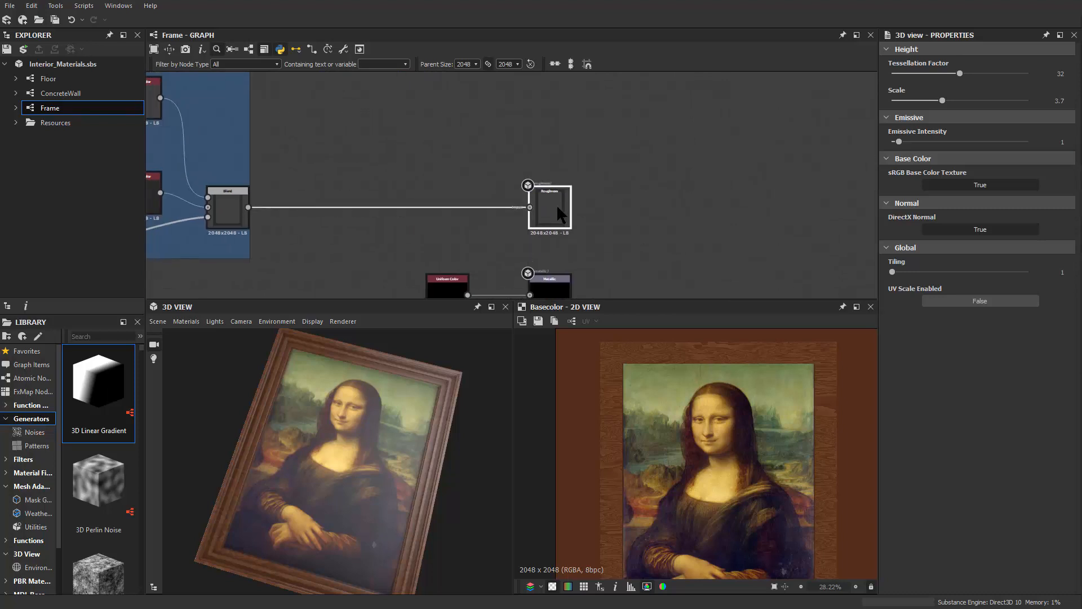
pyautogui.scroll(-2, 621, 225)
pyautogui.scroll(5, 581, 189)
pyautogui.scroll(-2, 569, 169)
pyautogui.scroll(-2, 569, 172)
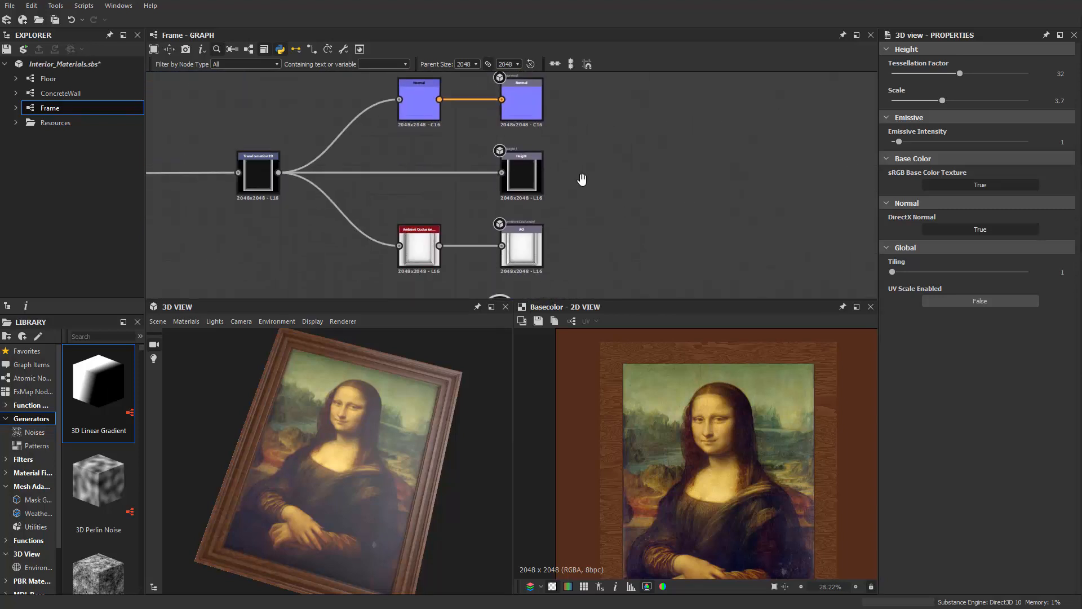
pyautogui.scroll(5, 529, 222)
pyautogui.scroll(-6, 543, 130)
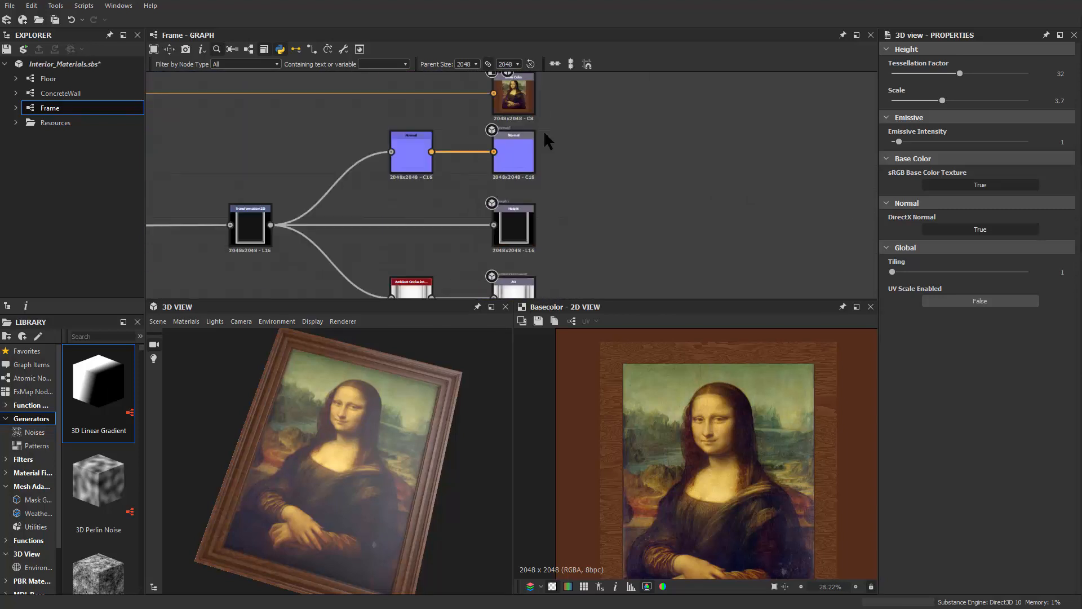
pyautogui.scroll(5, 489, 177)
pyautogui.doubleClick(490, 180)
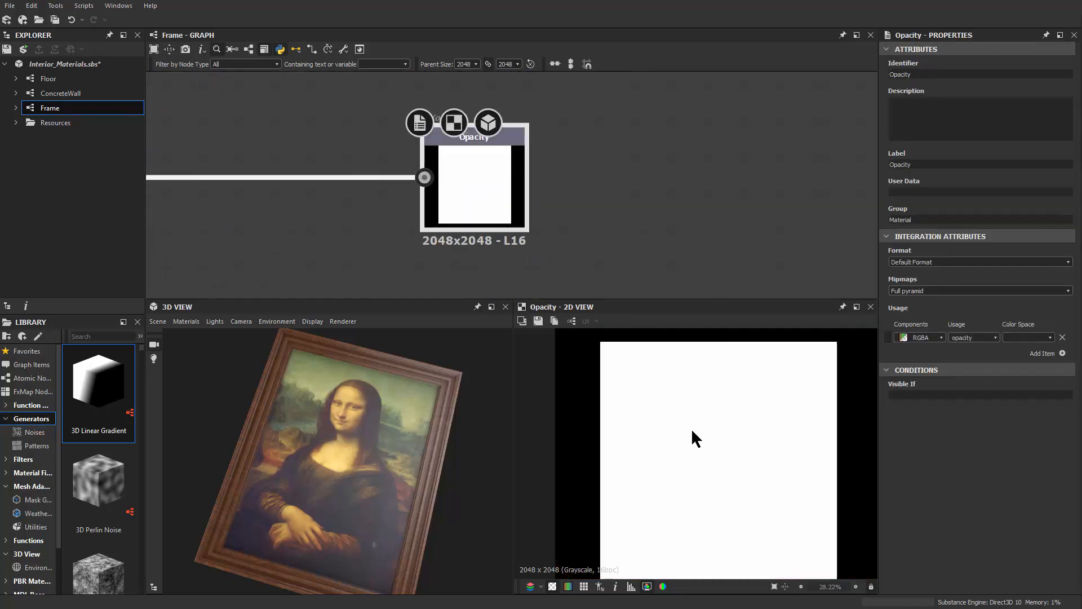
# - Trace the opacity mask back to its source in the Frame group and review the whole node network
pyautogui.scroll(-2, 693, 438)
pyautogui.scroll(-4, 415, 212)
pyautogui.scroll(-4, 411, 205)
pyautogui.moveTo(560, 212); pyautogui.dragTo(812, 211, button='middle')
pyautogui.moveTo(189, 234); pyautogui.dragTo(683, 256, button='middle')
pyautogui.scroll(3, 442, 222)
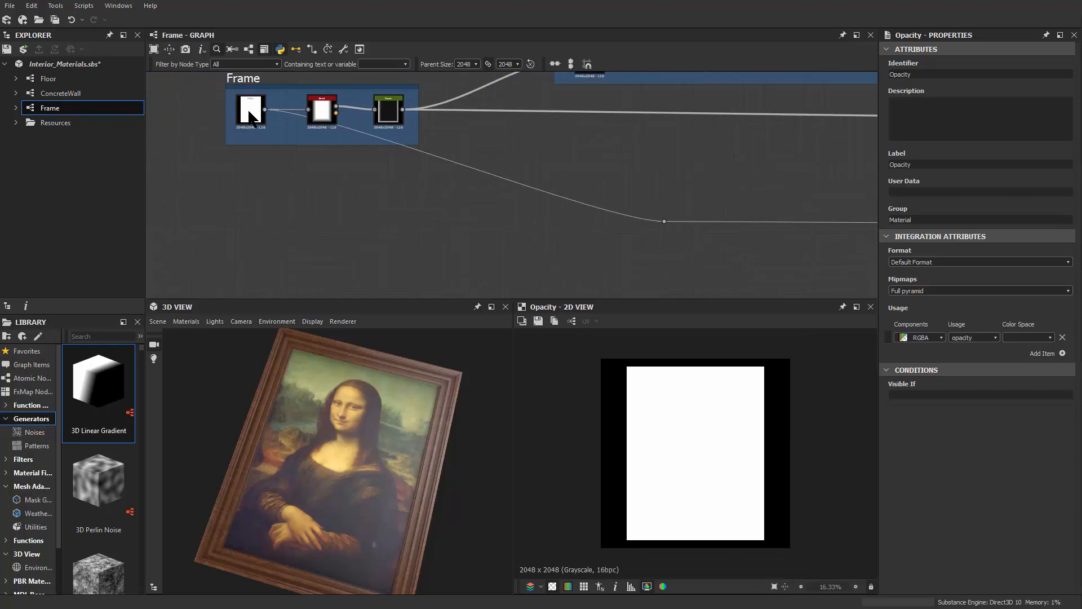
pyautogui.scroll(2, 251, 110)
pyautogui.scroll(-5, 621, 187)
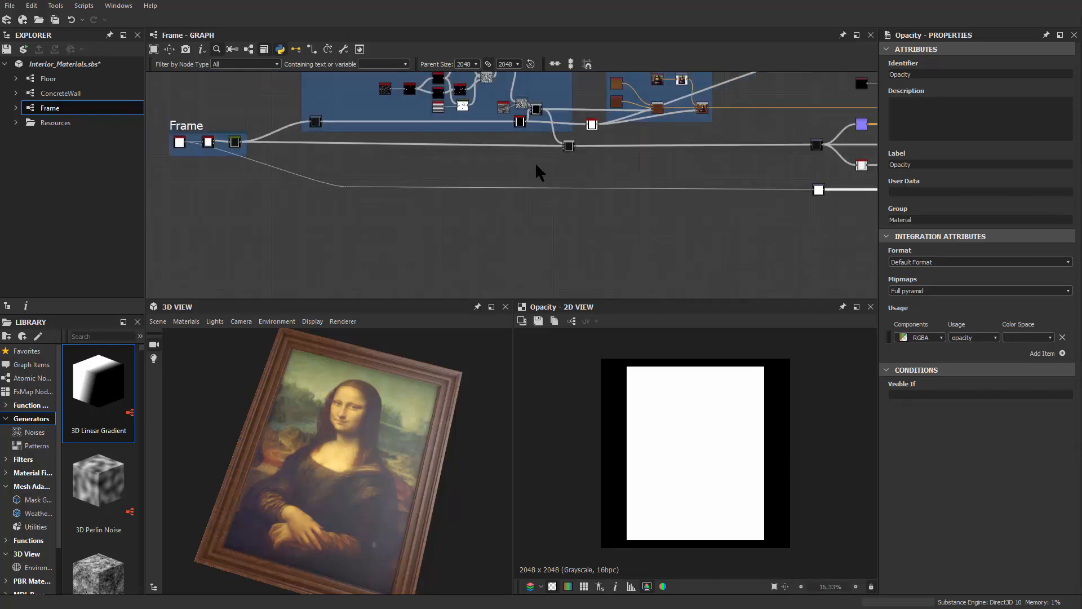
pyautogui.scroll(-1, 541, 165)
pyautogui.moveTo(579, 164); pyautogui.dragTo(452, 270, button='middle')
pyautogui.moveTo(444, 199); pyautogui.dragTo(462, 167, button='middle')
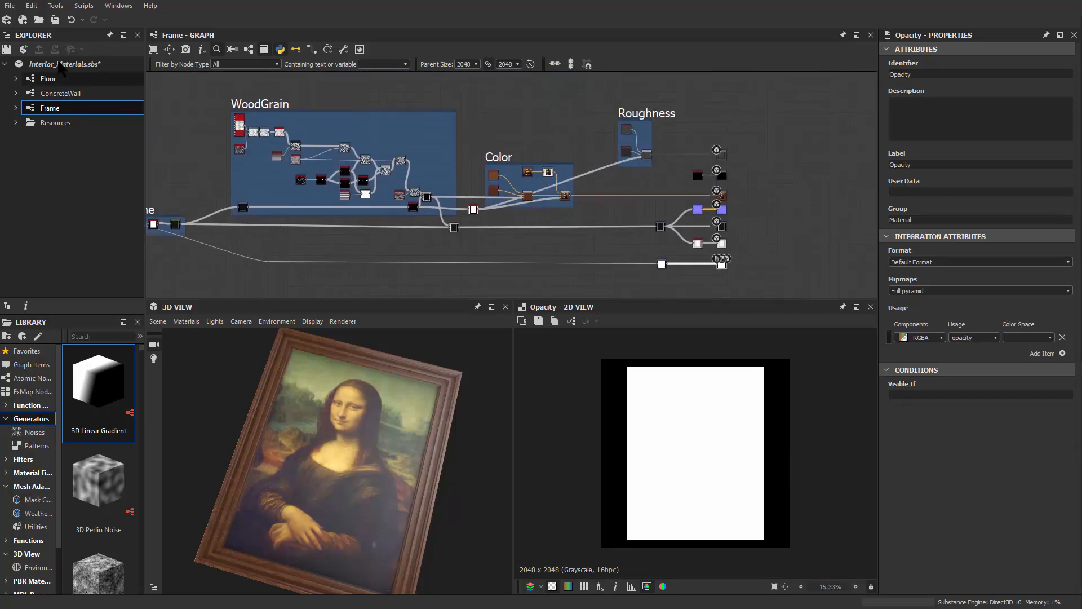
# - Save the Interior_Materials package and open the bitmap export settings for the Frame graph
pyautogui.hotkey('ctrl', 's')
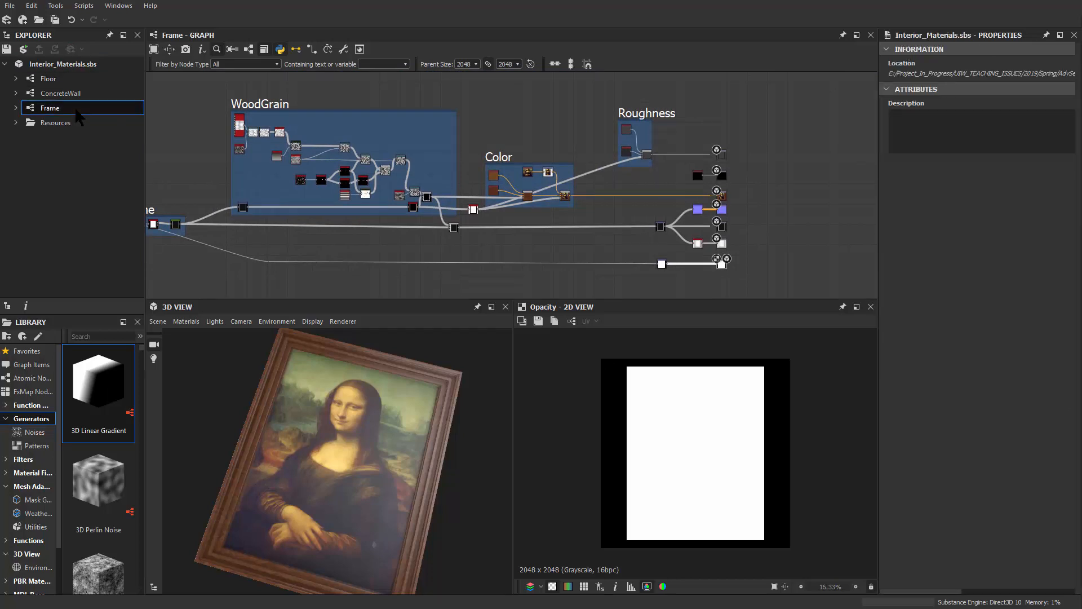
pyautogui.click(59, 108)
pyautogui.rightClick(60, 108)
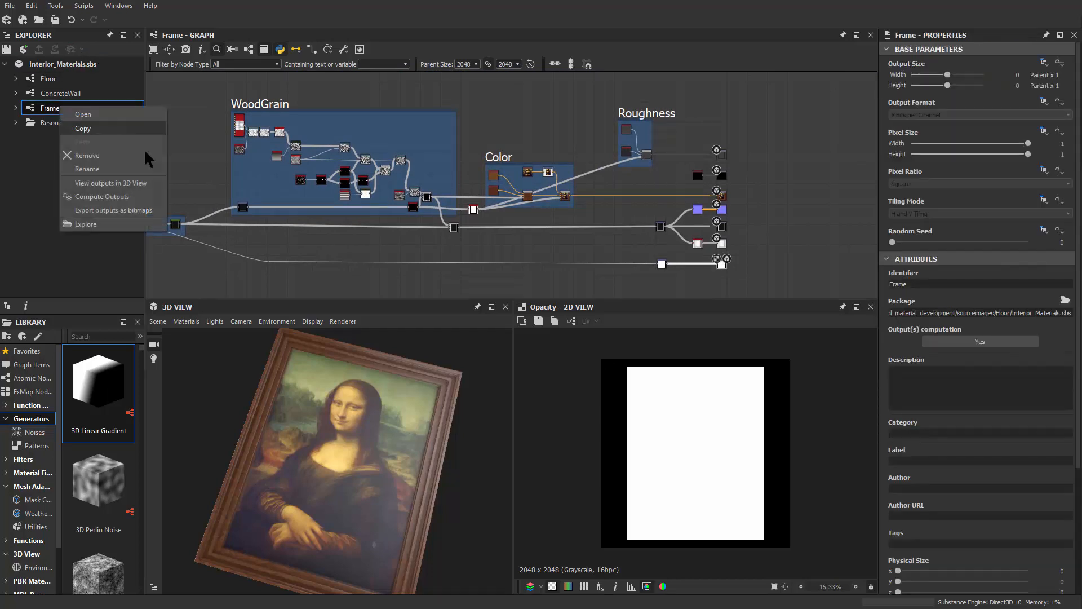
pyautogui.click(117, 210)
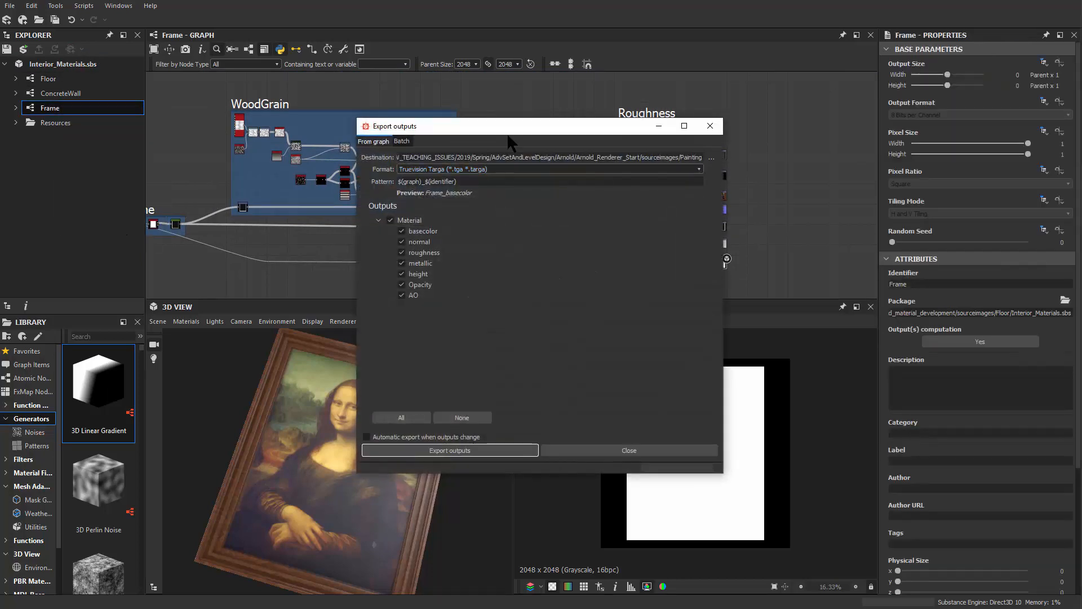
pyautogui.moveTo(505, 126)
pyautogui.mouseDown()
pyautogui.moveTo(486, 117)
pyautogui.moveTo(507, 119)
pyautogui.mouseUp()
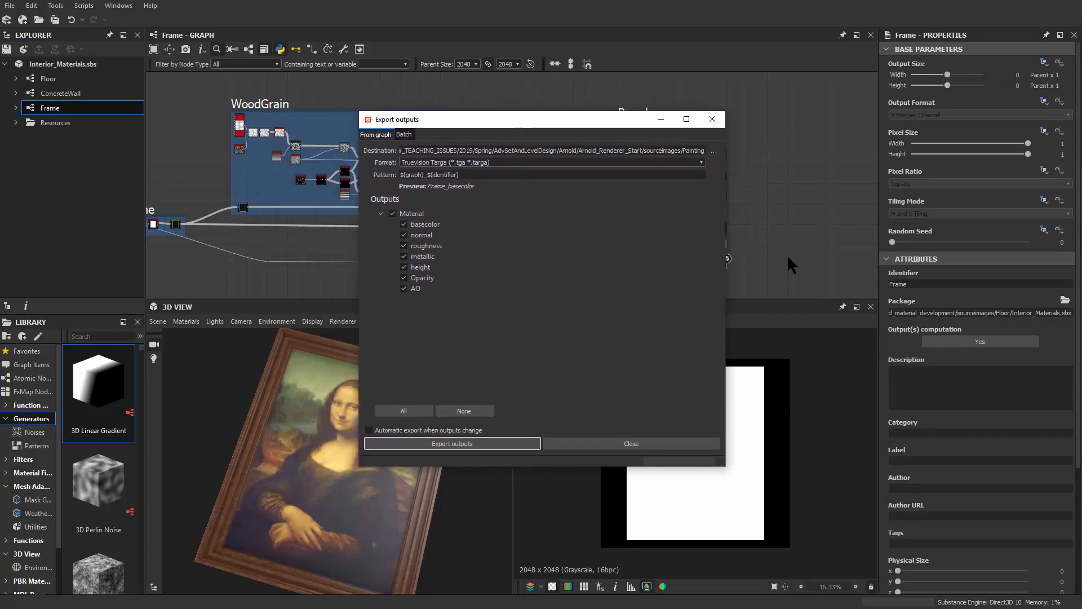
# - Export all Frame outputs as Targa bitmaps into a new folder named frame inside the sourceimages folder of Arnold_material_techniques
pyautogui.click(714, 151)
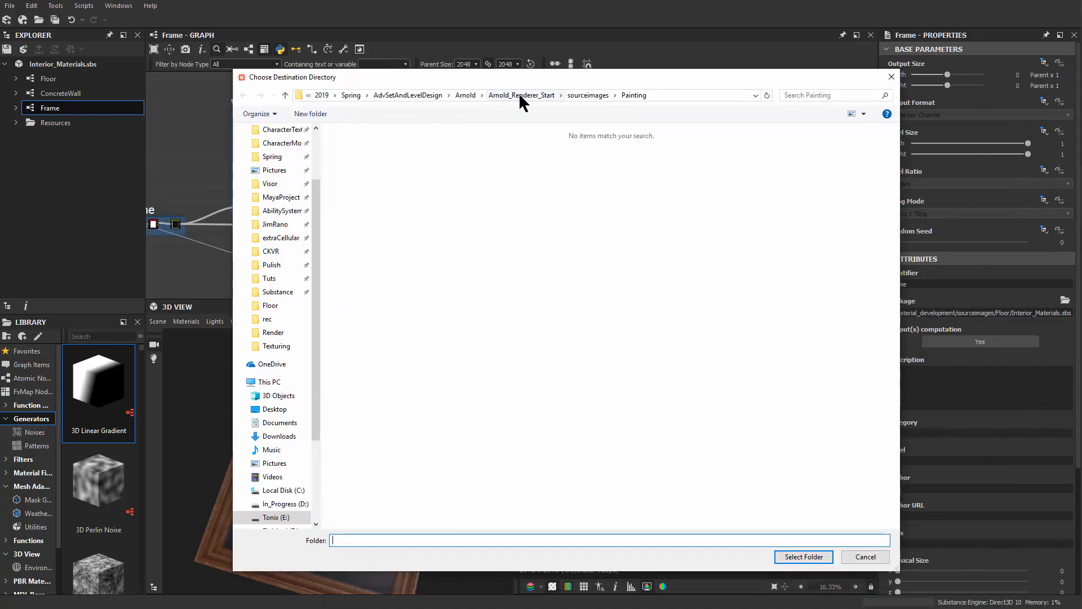
pyautogui.click(519, 97)
pyautogui.click(623, 97)
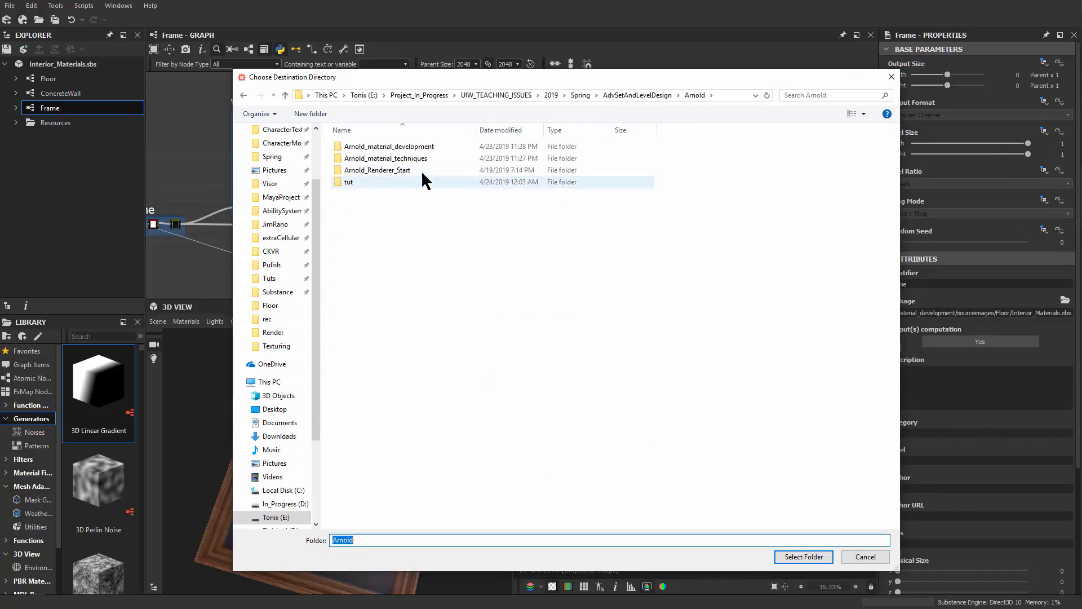
pyautogui.doubleClick(418, 159)
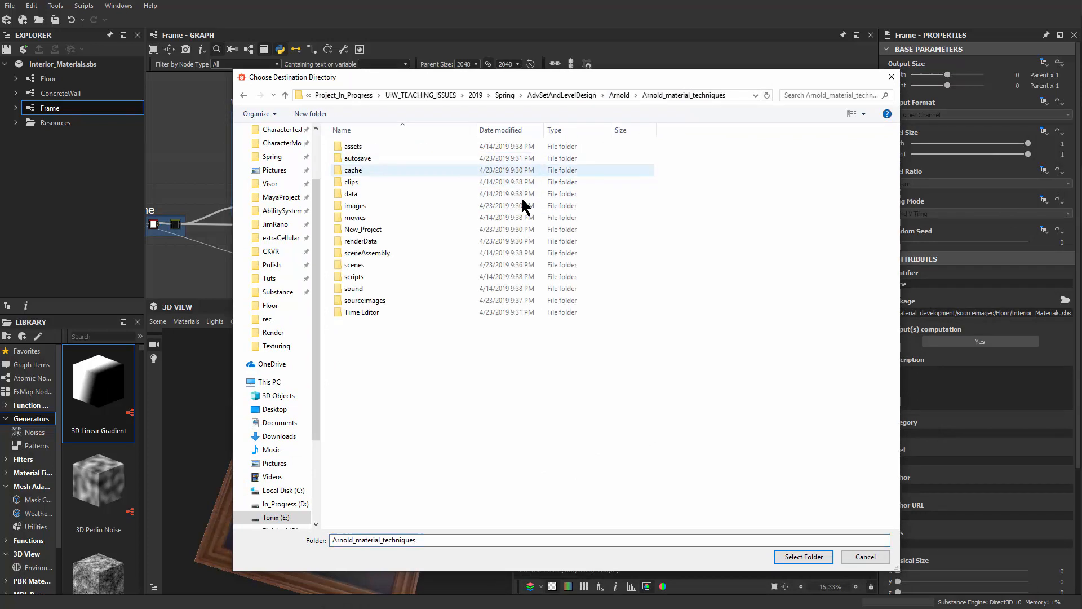
pyautogui.doubleClick(394, 301)
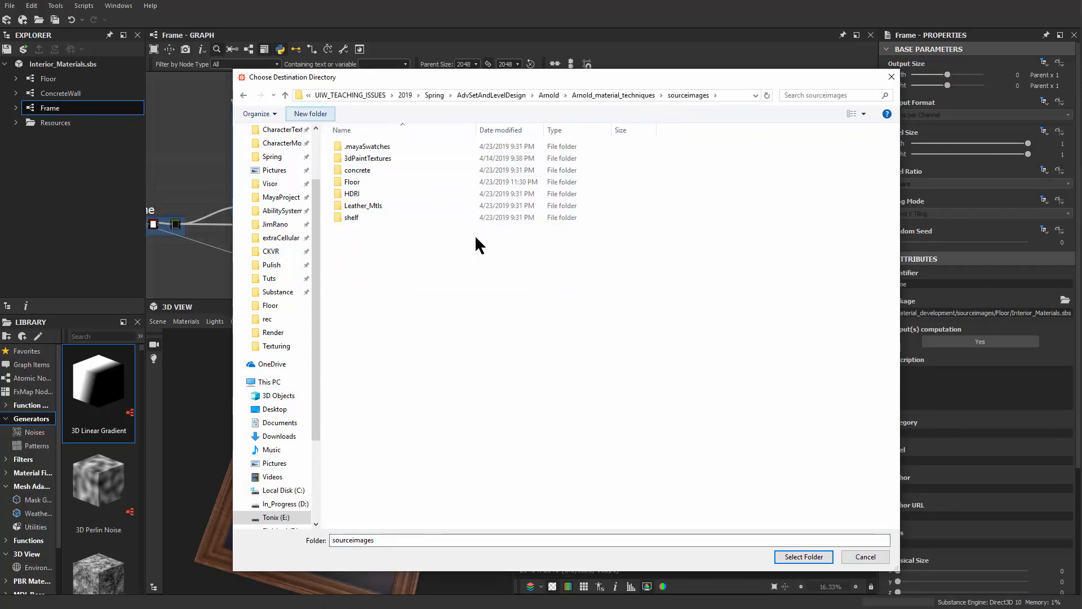
pyautogui.write('frame')
pyautogui.press('Return')
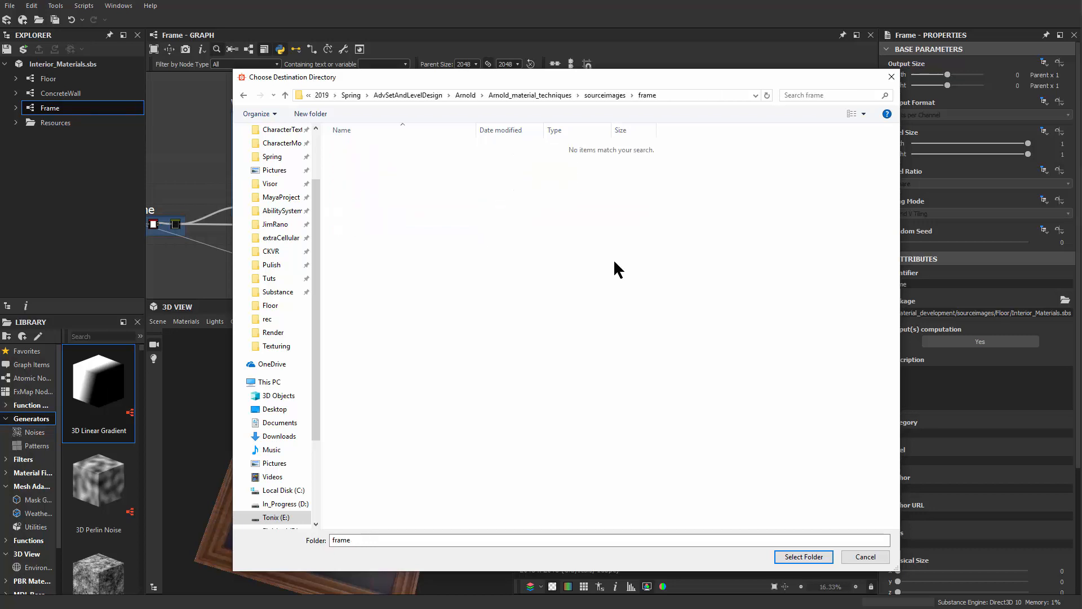
pyautogui.click(805, 557)
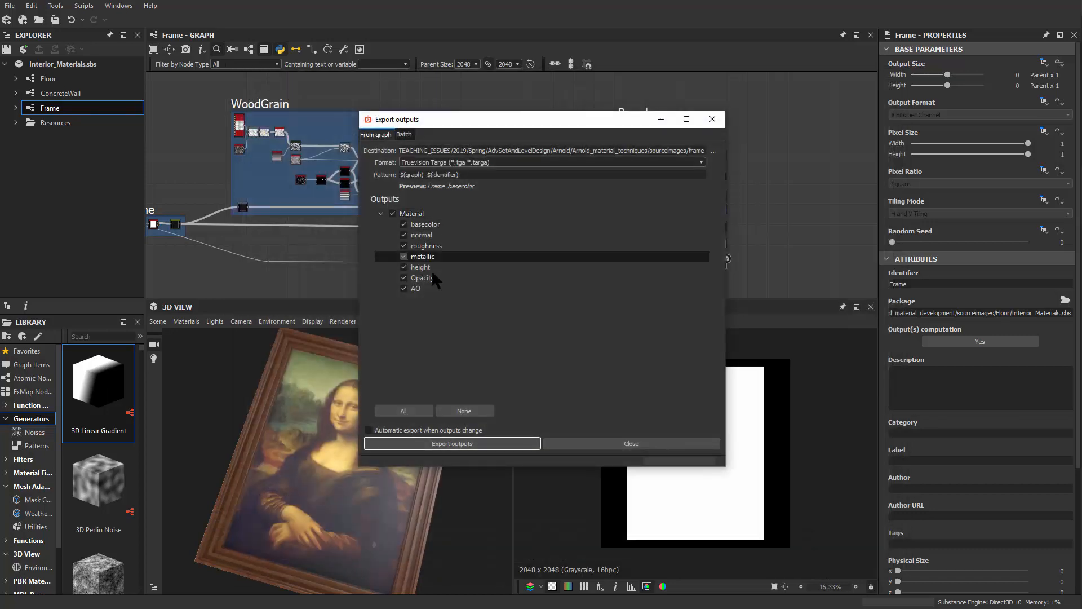
pyautogui.click(459, 445)
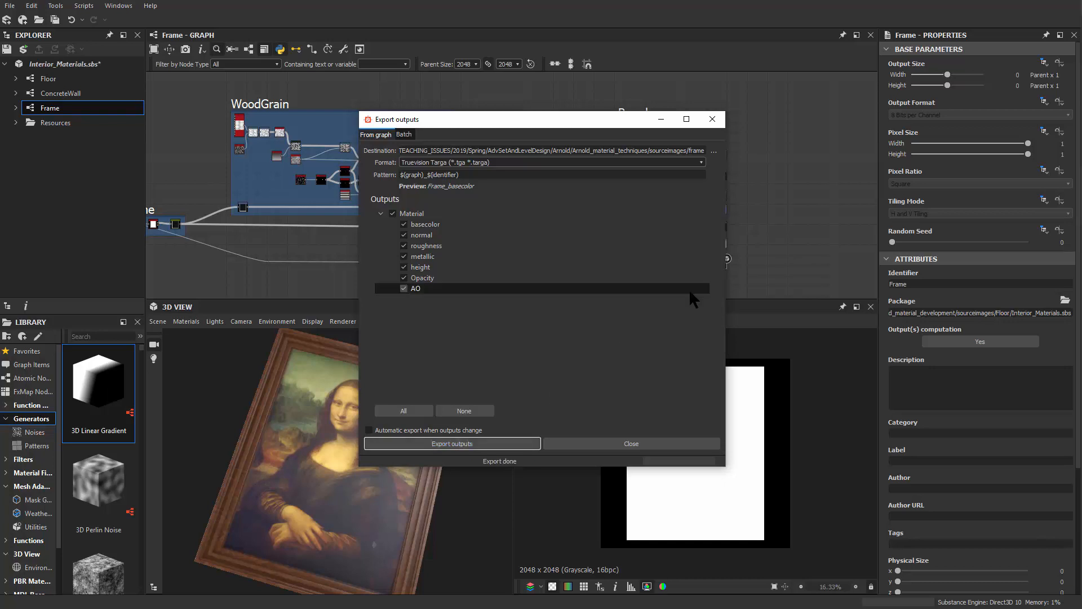
pyautogui.click(713, 119)
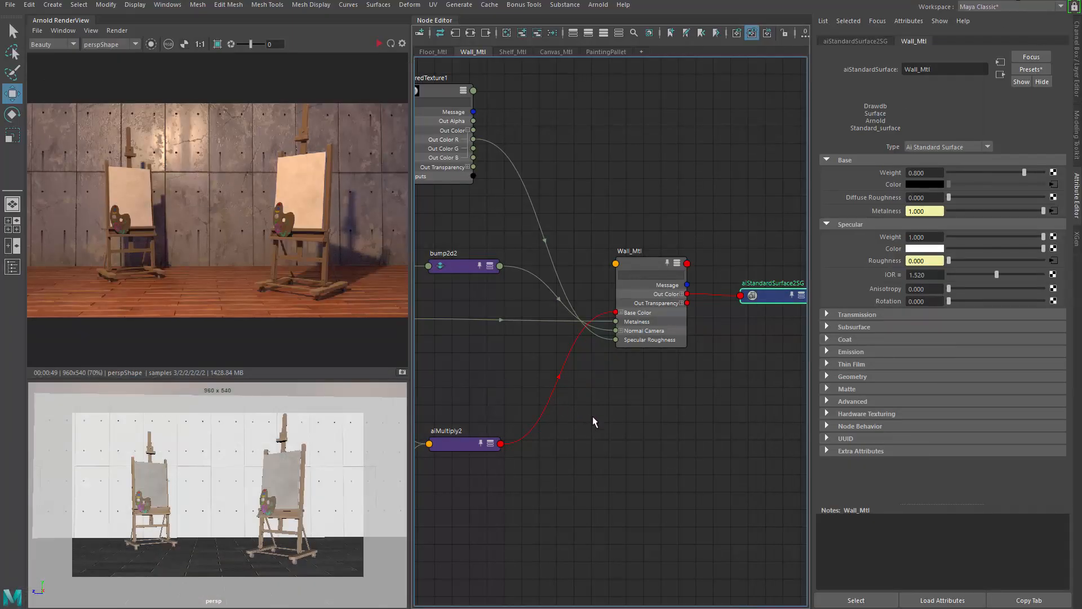
# - Switch to Maya and move the wall's shading group aiStandardSurface2SG away from Wall_Mtl in the node graph
pyautogui.scroll(-5, 593, 421)
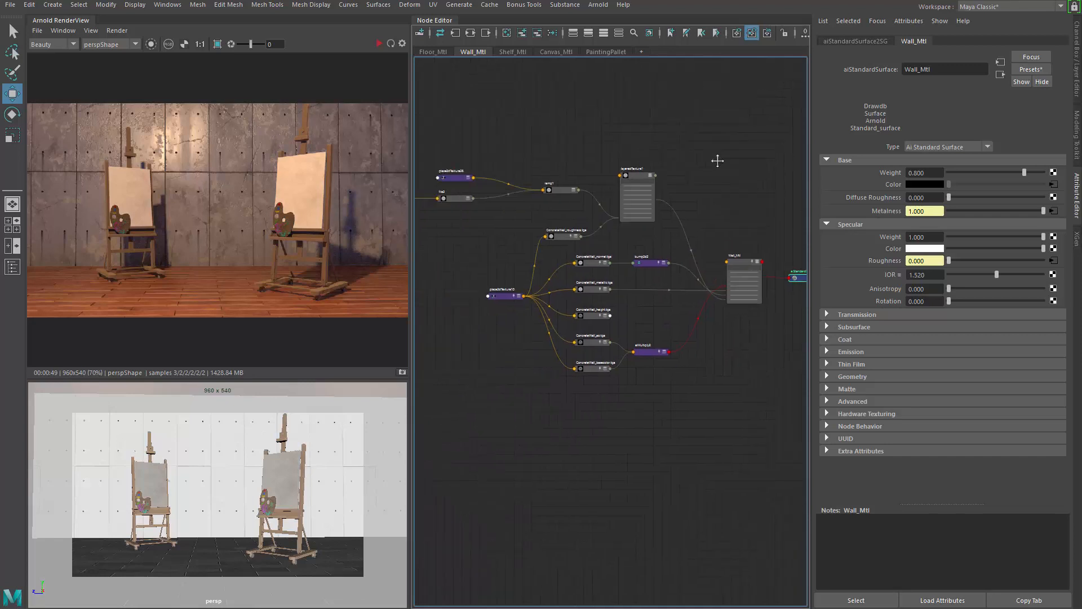
pyautogui.keyDown('alt'); pyautogui.moveTo(651, 433); pyautogui.dragTo(434, 389, button='middle'); pyautogui.keyUp('alt')
pyautogui.scroll(5, 584, 329)
pyautogui.keyDown('alt'); pyautogui.moveTo(619, 229); pyautogui.dragTo(590, 294, button='middle'); pyautogui.keyUp('alt')
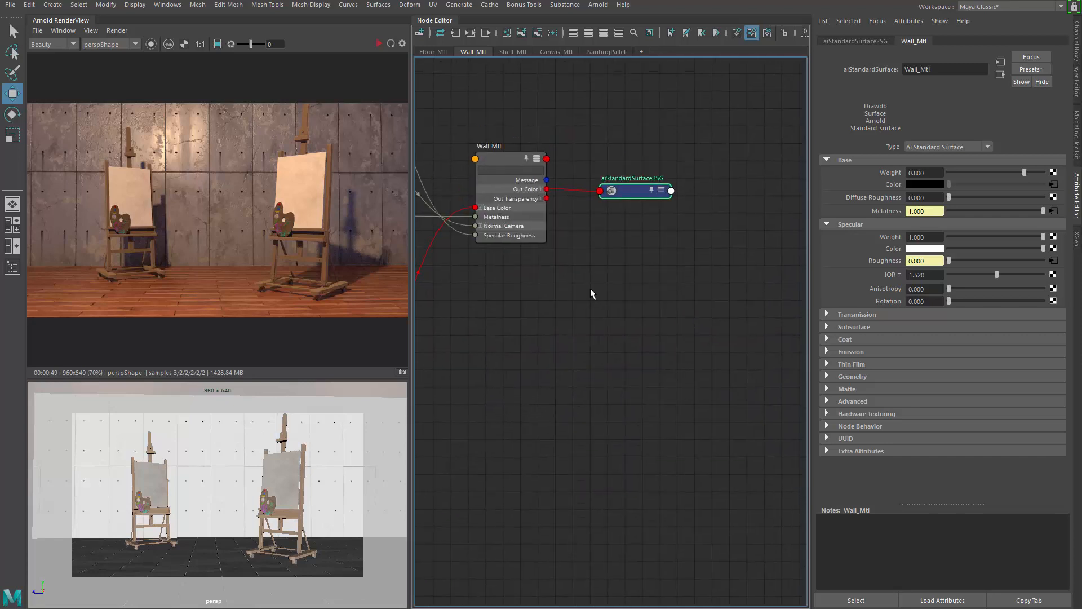
pyautogui.click(639, 251)
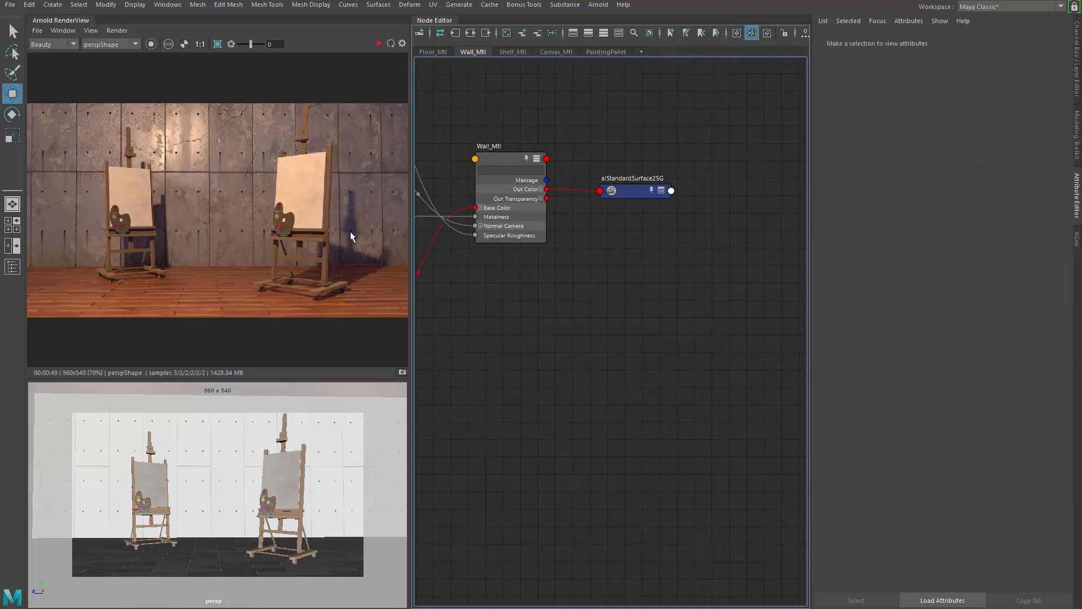
pyautogui.keyDown('alt'); pyautogui.moveTo(609, 286); pyautogui.dragTo(567, 310, button='middle'); pyautogui.keyUp('alt')
pyautogui.moveTo(593, 213); pyautogui.dragTo(763, 305)
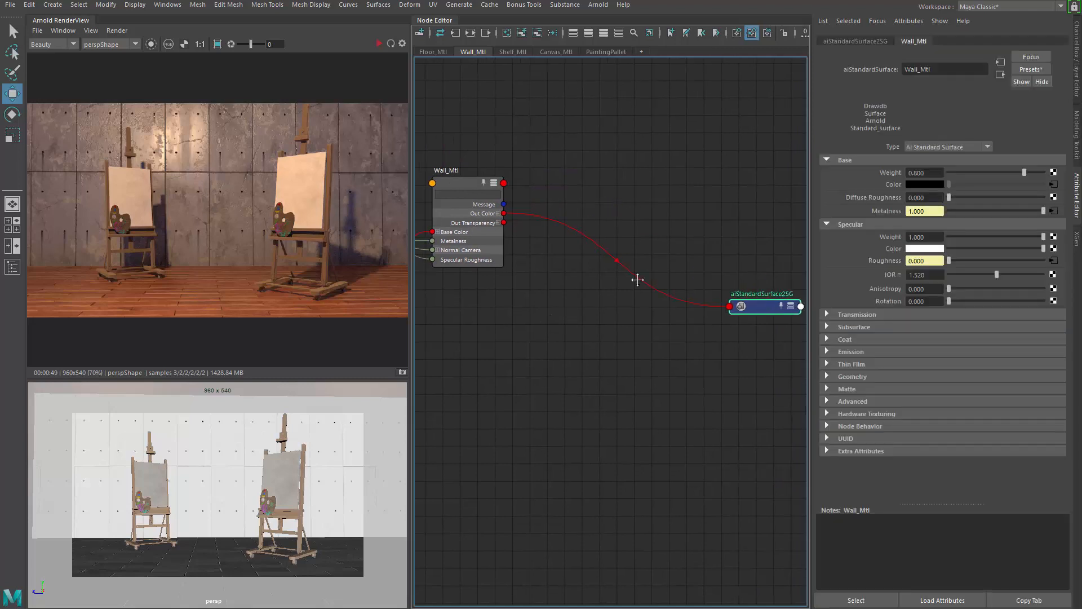
pyautogui.keyDown('alt'); pyautogui.moveTo(636, 275); pyautogui.dragTo(700, 250, button='middle'); pyautogui.keyUp('alt')
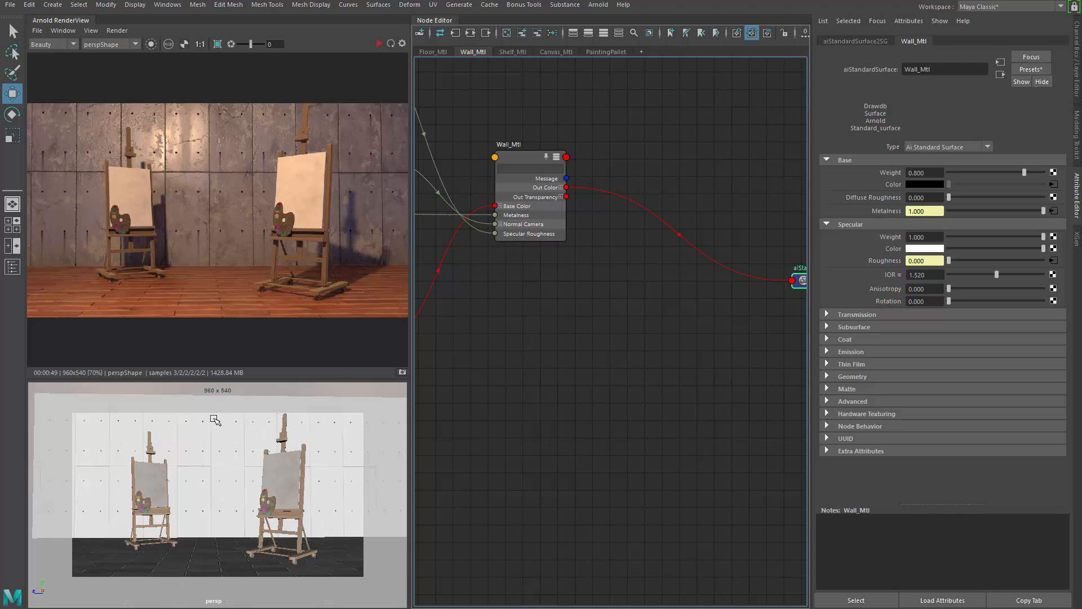
pyautogui.keyDown('alt'); pyautogui.moveTo(712, 354); pyautogui.dragTo(689, 372, button='middle'); pyautogui.keyUp('alt')
pyautogui.scroll(-1, 699, 368)
pyautogui.keyDown('alt'); pyautogui.moveTo(698, 368); pyautogui.dragTo(639, 370, button='middle'); pyautogui.keyUp('alt')
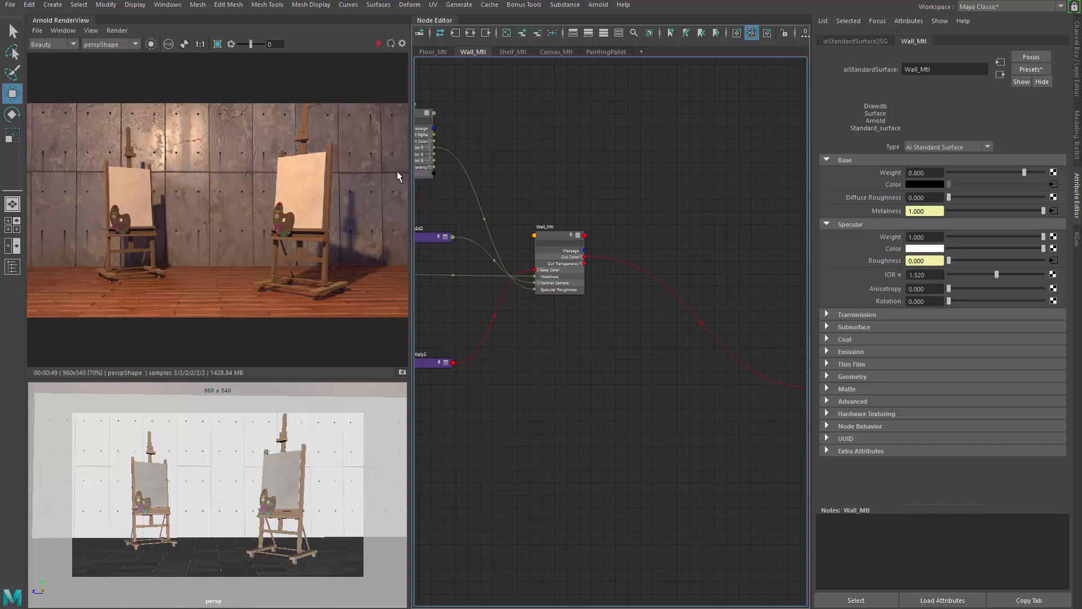
# - Move aiStandardSurface2SG even farther from Wall_Mtl to make room for more nodes between them
pyautogui.press('f')
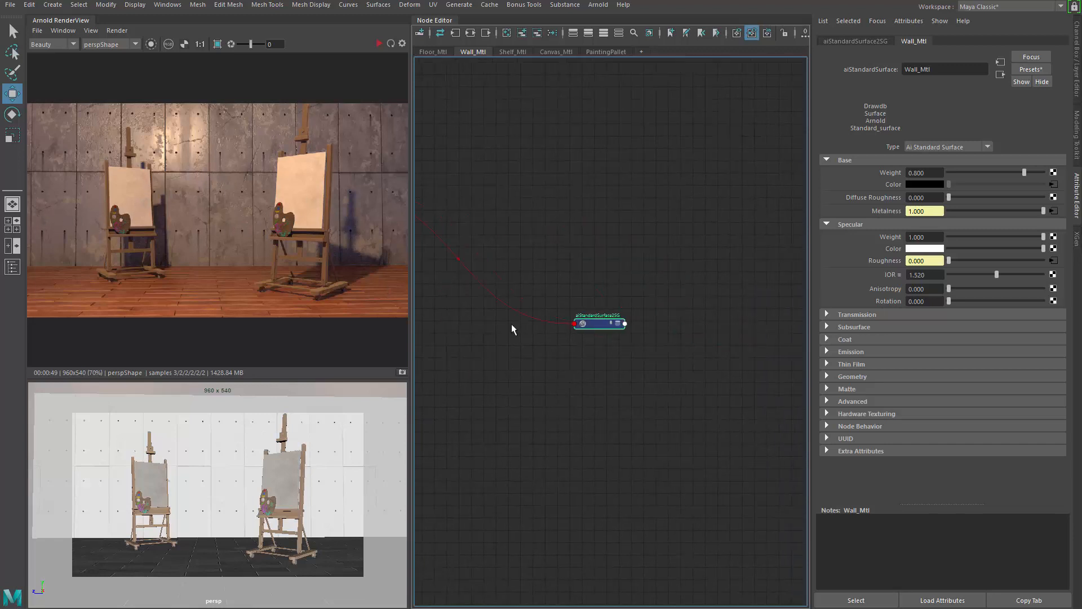
pyautogui.moveTo(605, 324); pyautogui.dragTo(771, 322)
pyautogui.keyDown('alt'); pyautogui.moveTo(585, 345); pyautogui.dragTo(784, 376, button='middle'); pyautogui.keyUp('alt')
pyautogui.scroll(2, 573, 280)
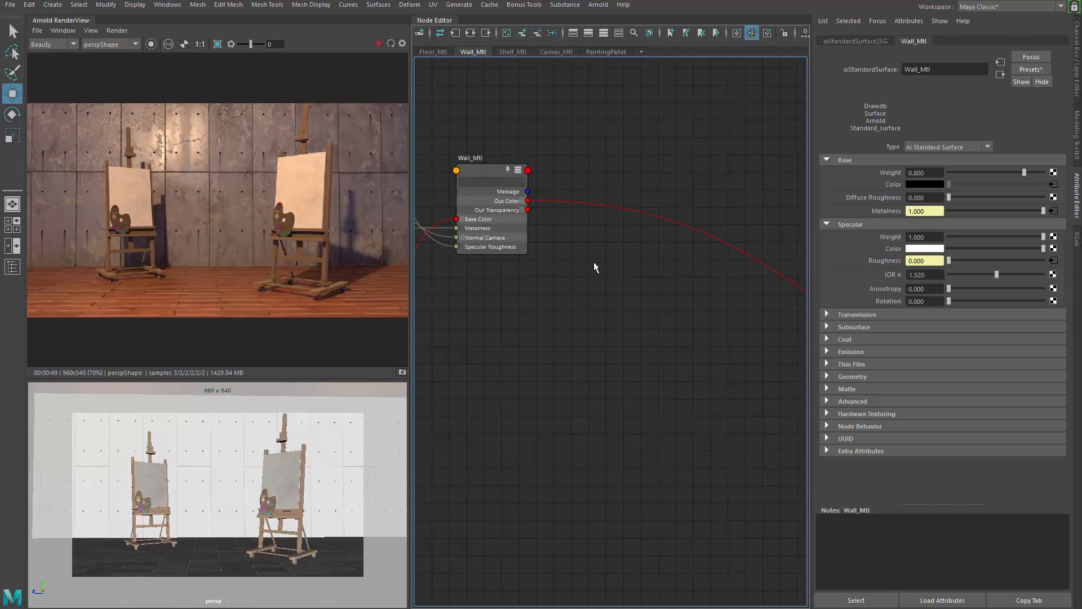
# - Create an aiMixShader node in the open space beside Wall_Mtl
pyautogui.keyDown('alt'); pyautogui.moveTo(596, 262); pyautogui.dragTo(610, 291, button='middle'); pyautogui.keyUp('alt')
pyautogui.press('Tab')
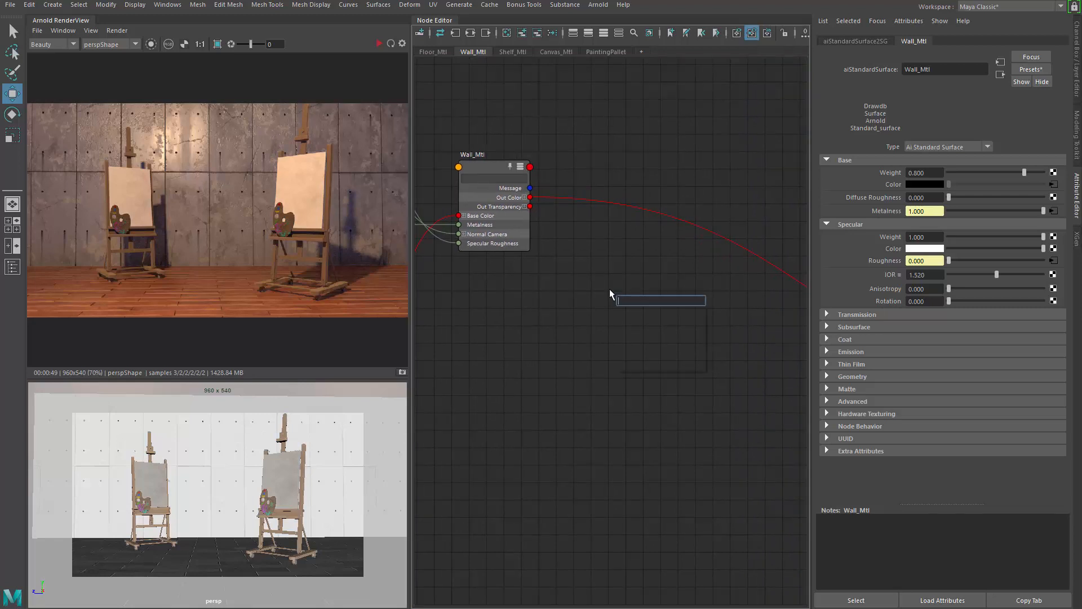
pyautogui.write('aiMix')
pyautogui.press('Down')
pyautogui.press('Return')
pyautogui.keyDown('alt'); pyautogui.moveTo(626, 294); pyautogui.dragTo(564, 338, button='middle'); pyautogui.keyUp('alt')
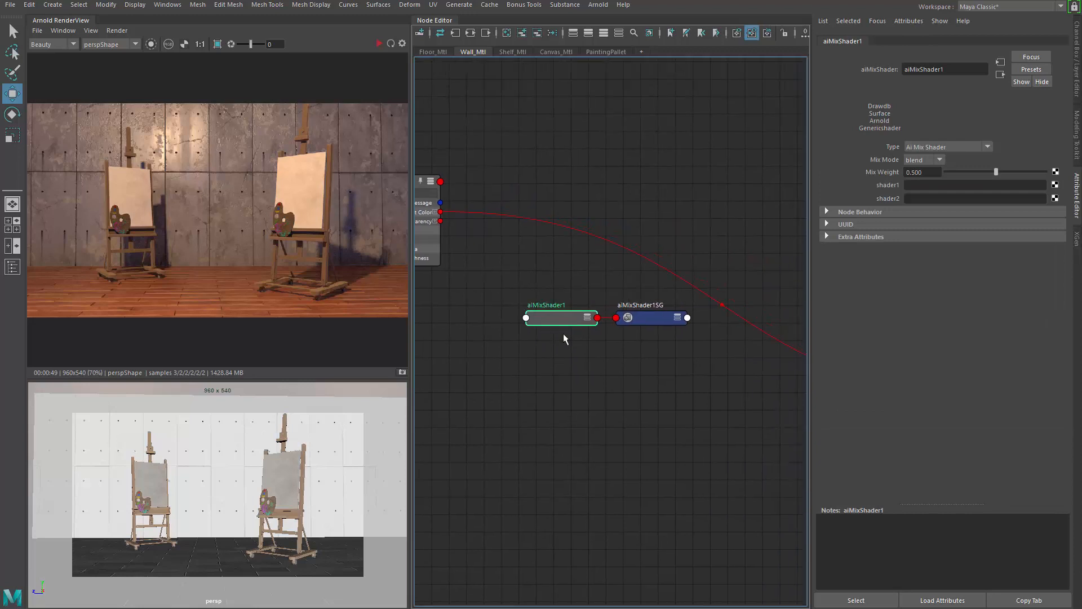
# - Remove the link between Wall_Mtl's Out Color and its old shading group, aiStandardSurface2SG
pyautogui.click(651, 319)
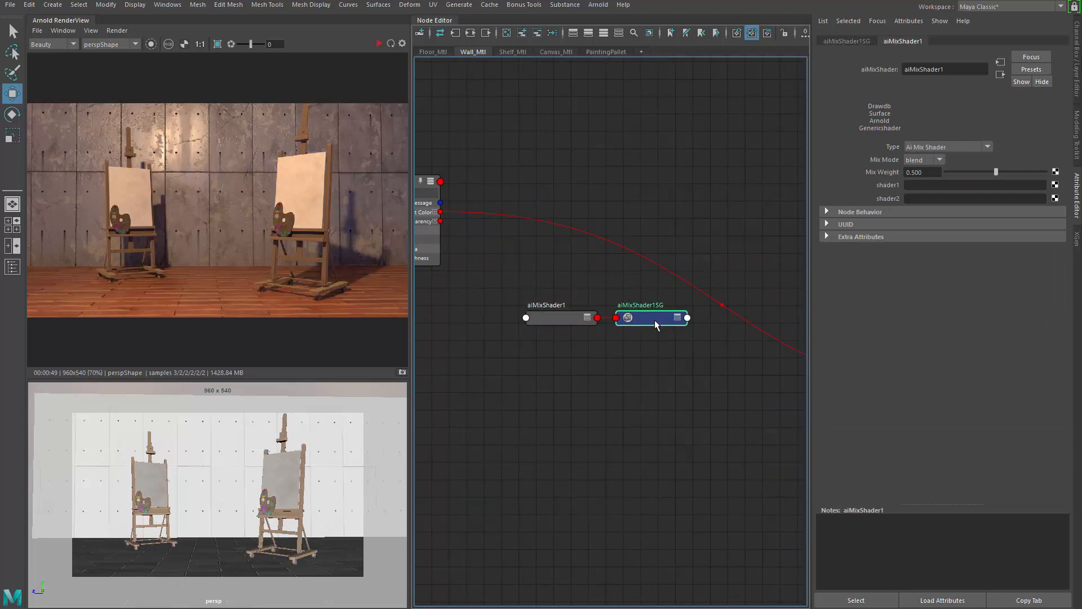
pyautogui.keyDown('alt'); pyautogui.moveTo(684, 403); pyautogui.dragTo(499, 393, button='middle'); pyautogui.keyUp('alt')
pyautogui.scroll(-2, 543, 383)
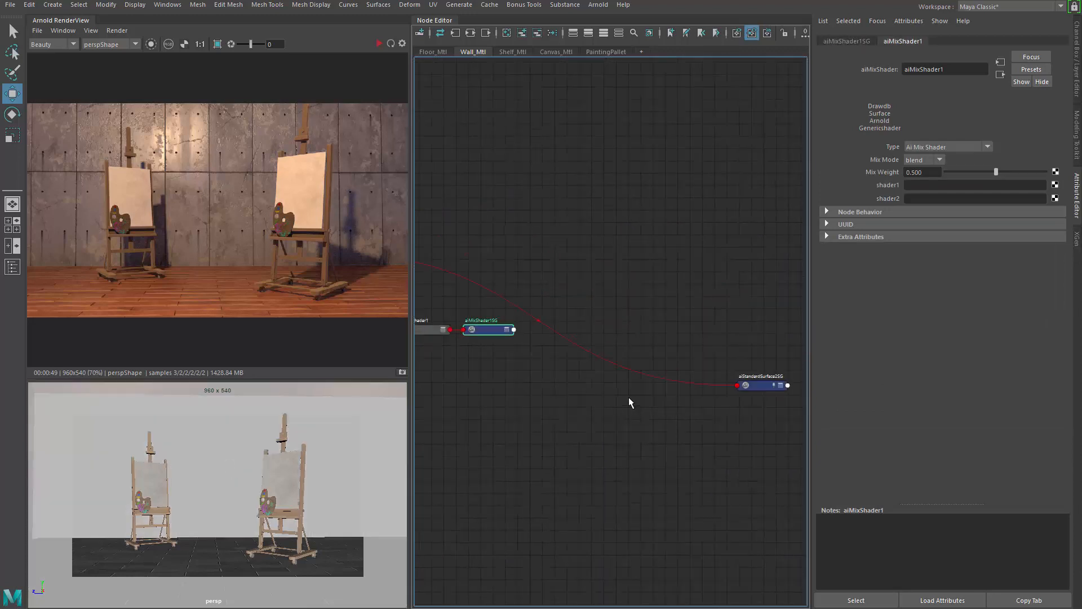
pyautogui.keyDown('alt'); pyautogui.moveTo(630, 400); pyautogui.dragTo(575, 399, button='middle'); pyautogui.keyUp('alt')
pyautogui.click(701, 381)
pyautogui.keyDown('alt'); pyautogui.moveTo(593, 311); pyautogui.dragTo(755, 302, button='middle'); pyautogui.keyUp('alt')
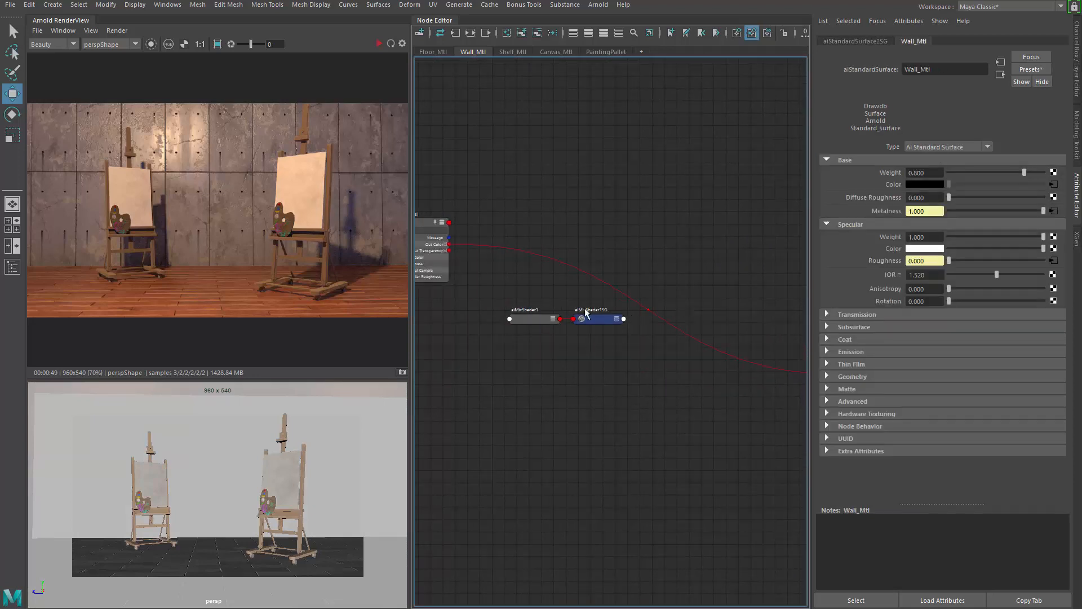
# - Rename the new mix shader node to Wall_Blend
pyautogui.click(525, 288)
pyautogui.scroll(2, 525, 289)
pyautogui.keyDown('alt'); pyautogui.moveTo(525, 288); pyautogui.dragTo(614, 264, button='middle'); pyautogui.keyUp('alt')
pyautogui.doubleClick(614, 293)
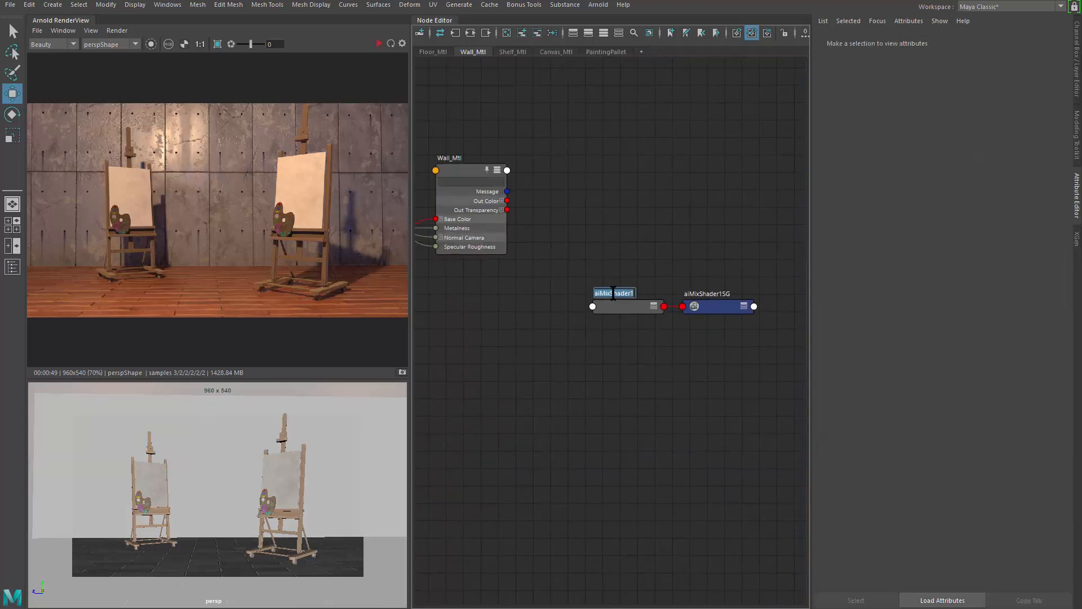
pyautogui.moveTo(615, 294); pyautogui.dragTo(672, 303)
pyautogui.press('BackSpace')
pyautogui.press('BackSpace')
pyautogui.press('BackSpace')
pyautogui.press('BackSpace')
pyautogui.press('BackSpace')
pyautogui.write('Wall_Blend')
pyautogui.press('Return')
# - Rename the mix shader node to Wall_Blended_mtl
pyautogui.click(631, 305)
pyautogui.doubleClick(625, 293)
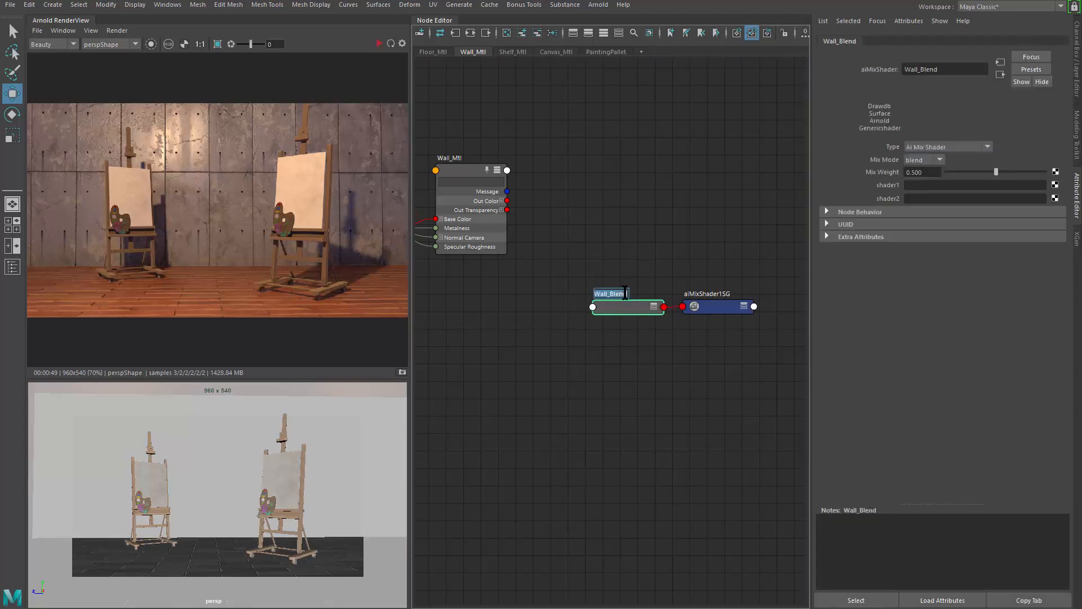
pyautogui.write('Blended_mtl')
pyautogui.press('Return')
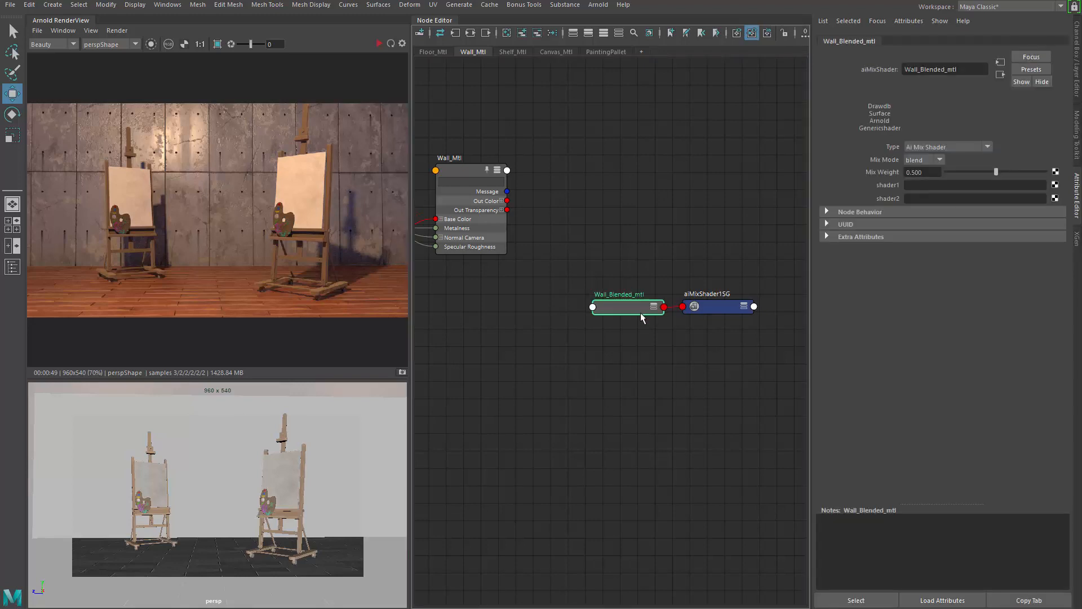
# - Connect Wall_Mtl to the shader1 input of Wall_Blended_mtl
pyautogui.click(674, 314)
pyautogui.scroll(2, 648, 318)
pyautogui.keyDown('alt'); pyautogui.moveTo(571, 280); pyautogui.dragTo(673, 315, button='middle'); pyautogui.keyUp('alt')
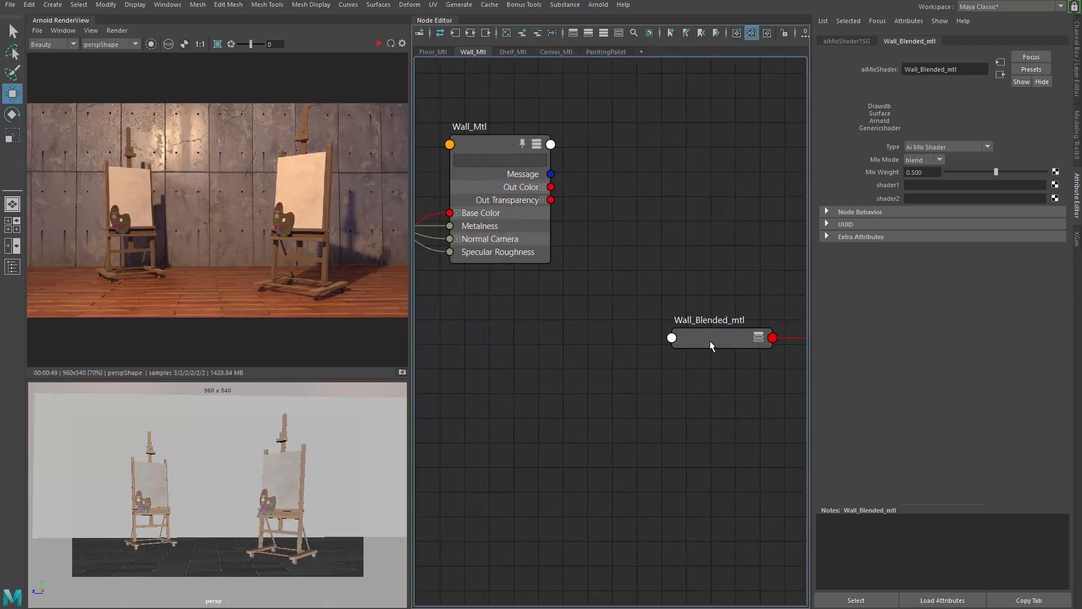
pyautogui.click(709, 340)
pyautogui.keyDown('alt'); pyautogui.moveTo(719, 350); pyautogui.dragTo(674, 352, button='middle'); pyautogui.keyUp('alt')
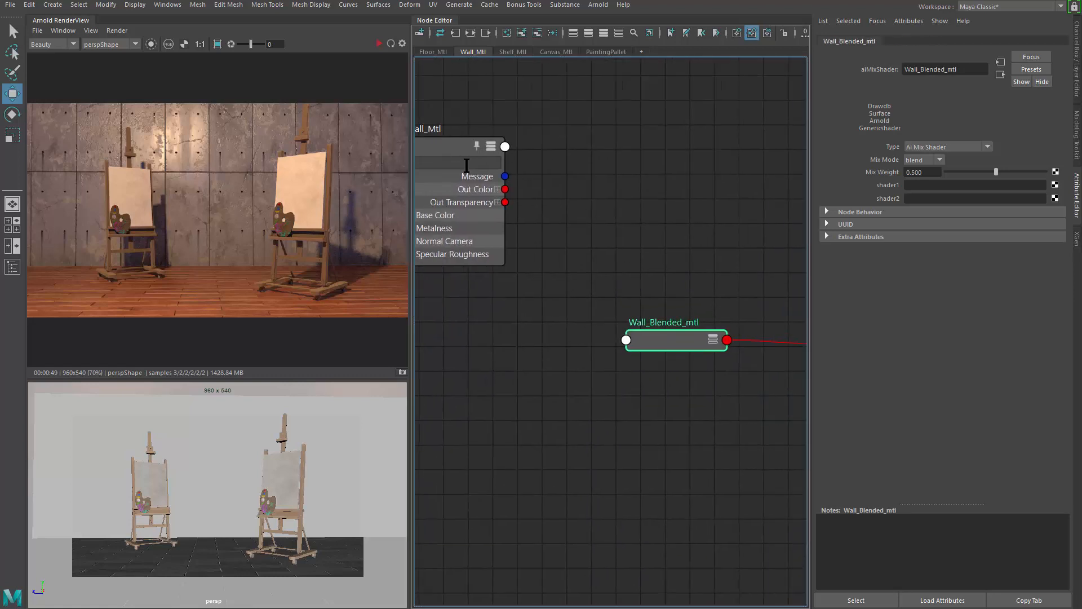
pyautogui.keyDown('alt'); pyautogui.moveTo(500, 168); pyautogui.dragTo(593, 172, button='middle'); pyautogui.keyUp('alt')
pyautogui.moveTo(527, 154); pyautogui.dragTo(959, 185, button='middle')
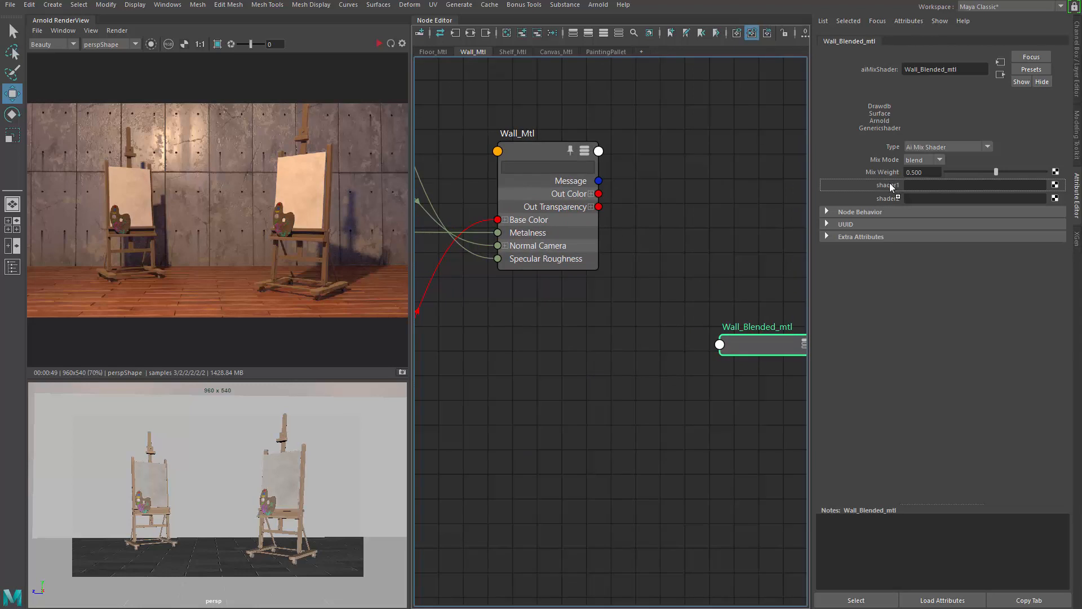
# - Create an aiStandardSurface node in the open space below Wall_Mtl and delete the shading group that comes with it
pyautogui.keyDown('alt'); pyautogui.moveTo(576, 413); pyautogui.dragTo(636, 346, button='middle'); pyautogui.keyUp('alt')
pyautogui.click(534, 374)
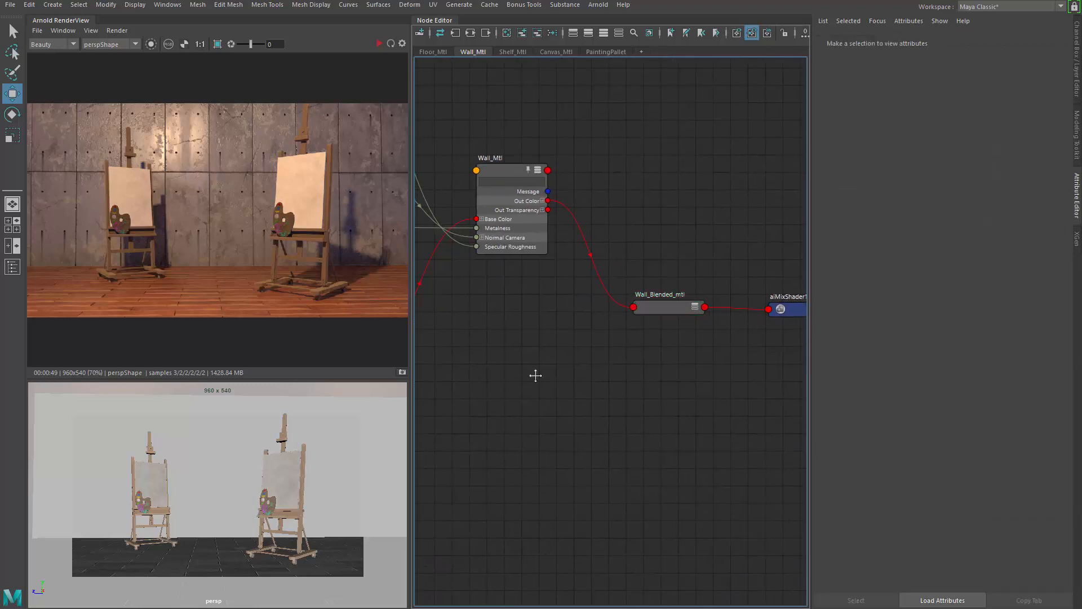
pyautogui.keyDown('alt'); pyautogui.moveTo(534, 374); pyautogui.dragTo(573, 363, button='middle'); pyautogui.keyUp('alt')
pyautogui.press('Tab')
pyautogui.write('aista')
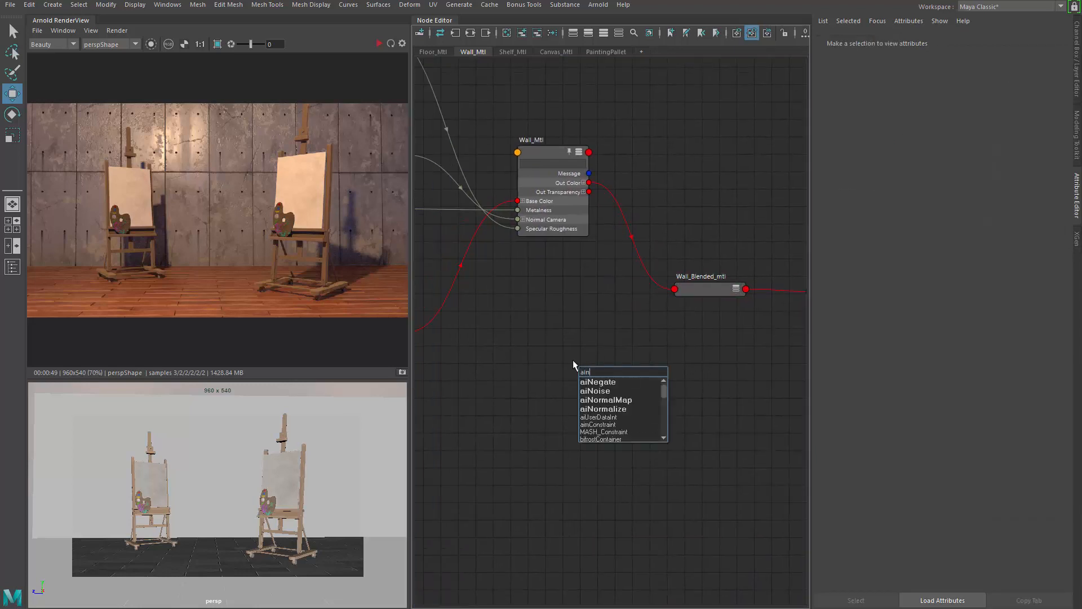
pyautogui.press('Down')
pyautogui.press('Down')
pyautogui.press('Return')
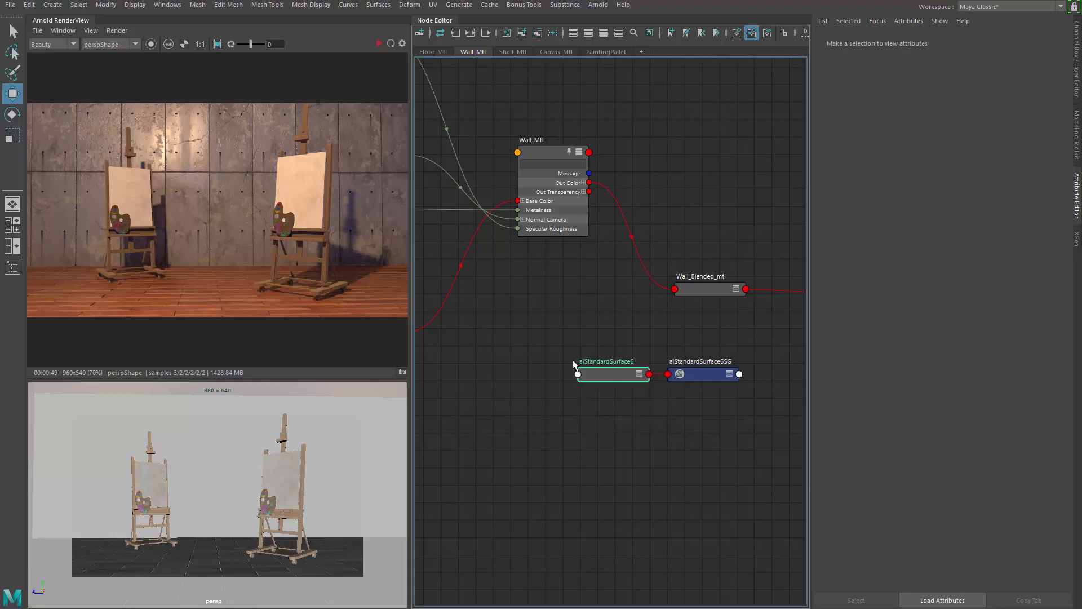
pyautogui.click(711, 414)
pyautogui.click(705, 375)
pyautogui.press('Delete')
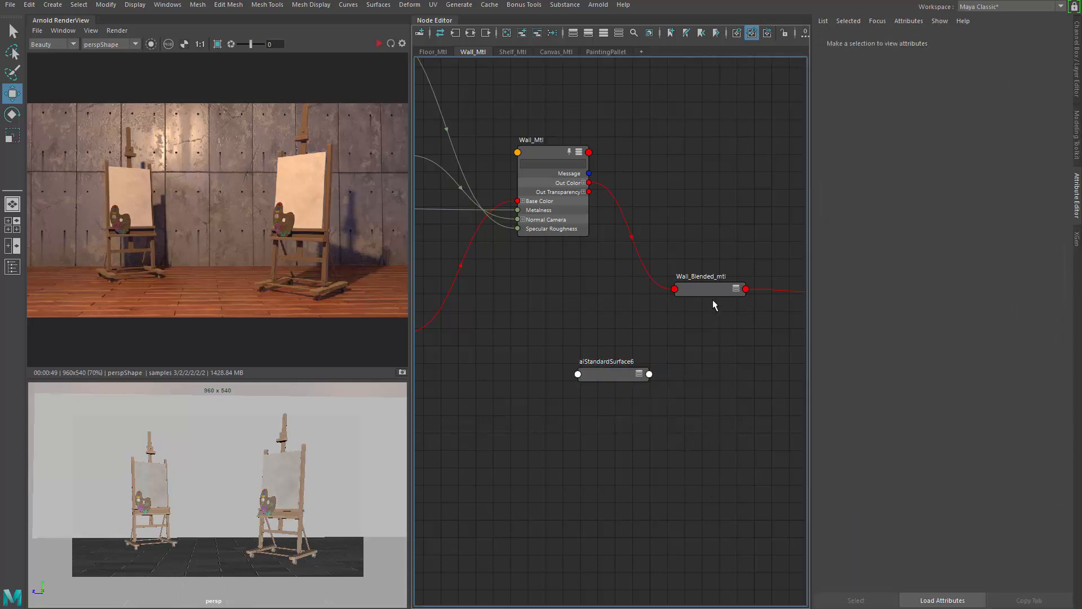
# - Connect the new aiStandardSurface node to the shader2 input of Wall_Blended_mtl
pyautogui.scroll(3, 712, 296)
pyautogui.click(712, 283)
pyautogui.moveTo(897, 240); pyautogui.dragTo(883, 199, button='middle')
# - Move the new standard surface node farther from the mix shader and rename it Frame_Mtl
pyautogui.keyDown('alt'); pyautogui.moveTo(593, 377); pyautogui.dragTo(723, 324, button='middle'); pyautogui.keyUp('alt')
pyautogui.moveTo(608, 394); pyautogui.dragTo(549, 421)
pyautogui.doubleClick(552, 407)
pyautogui.write('F')
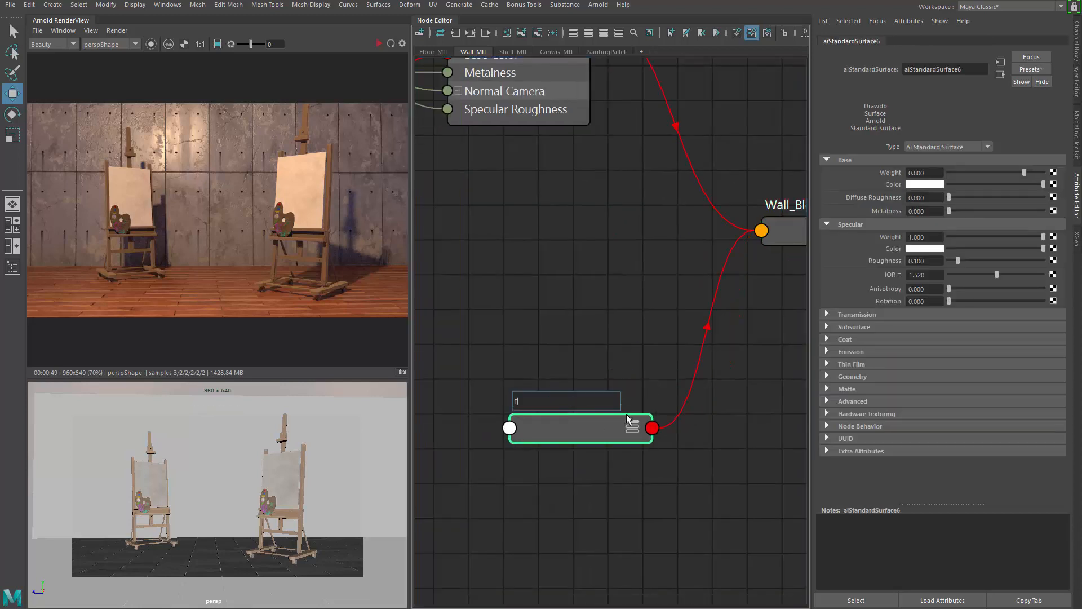
pyautogui.write('rame_Mtl')
pyautogui.press('Return')
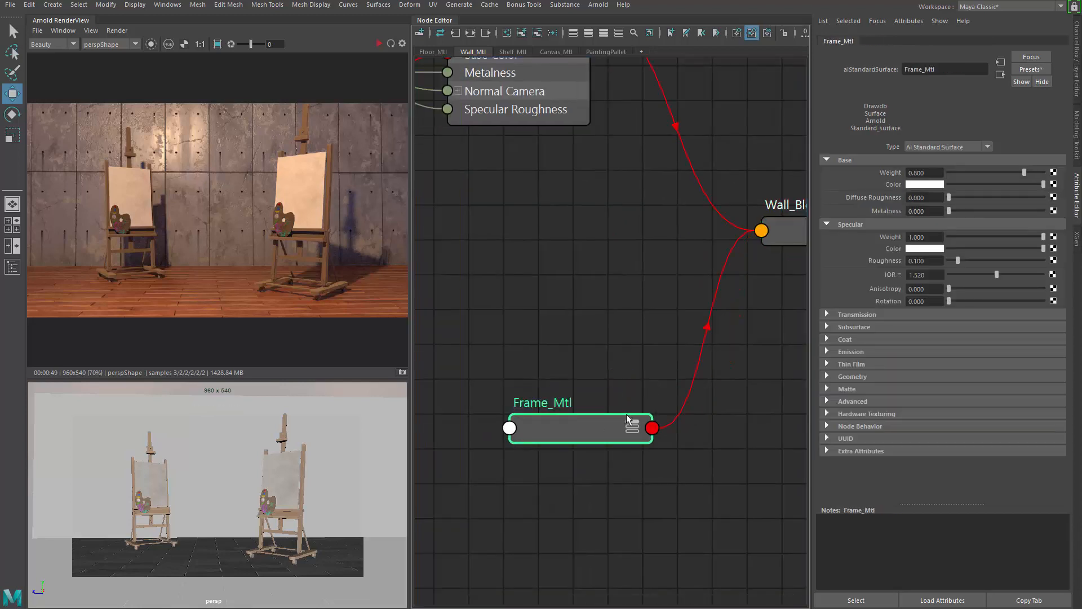
# - Adjust Frame_Mtl's position and create an aiImage node in the empty space on its input side
pyautogui.press('a')
pyautogui.scroll(5, 651, 365)
pyautogui.moveTo(668, 415); pyautogui.dragTo(610, 424)
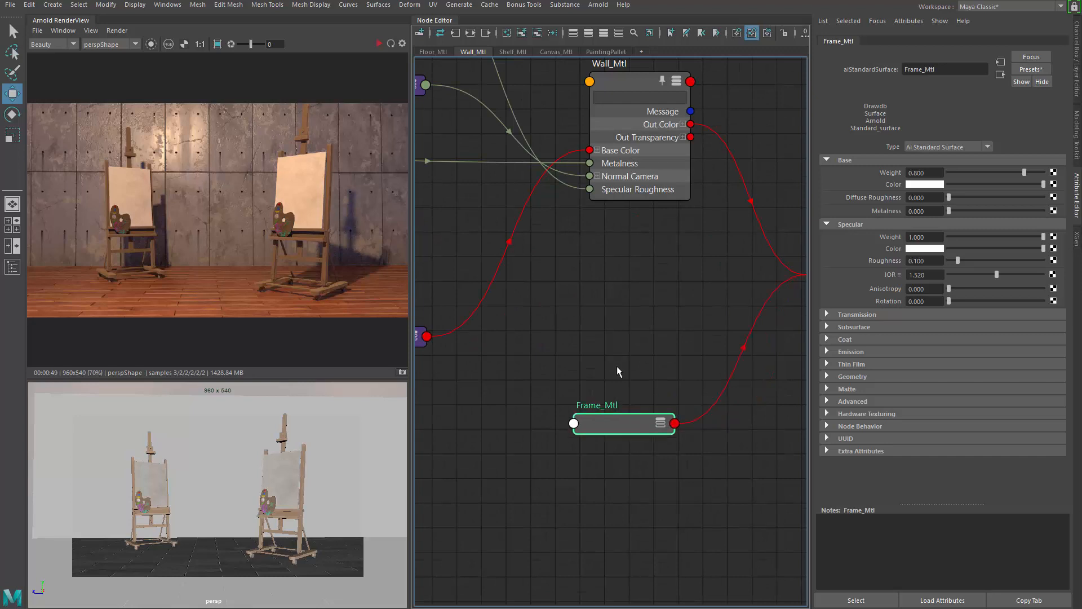
pyautogui.keyDown('alt'); pyautogui.moveTo(617, 366); pyautogui.dragTo(718, 304, button='middle'); pyautogui.keyUp('alt')
pyautogui.moveTo(699, 361); pyautogui.dragTo(719, 360)
pyautogui.keyDown('alt'); pyautogui.moveTo(612, 375); pyautogui.dragTo(600, 378, button='middle'); pyautogui.keyUp('alt')
pyautogui.click(556, 391)
pyautogui.press('Tab')
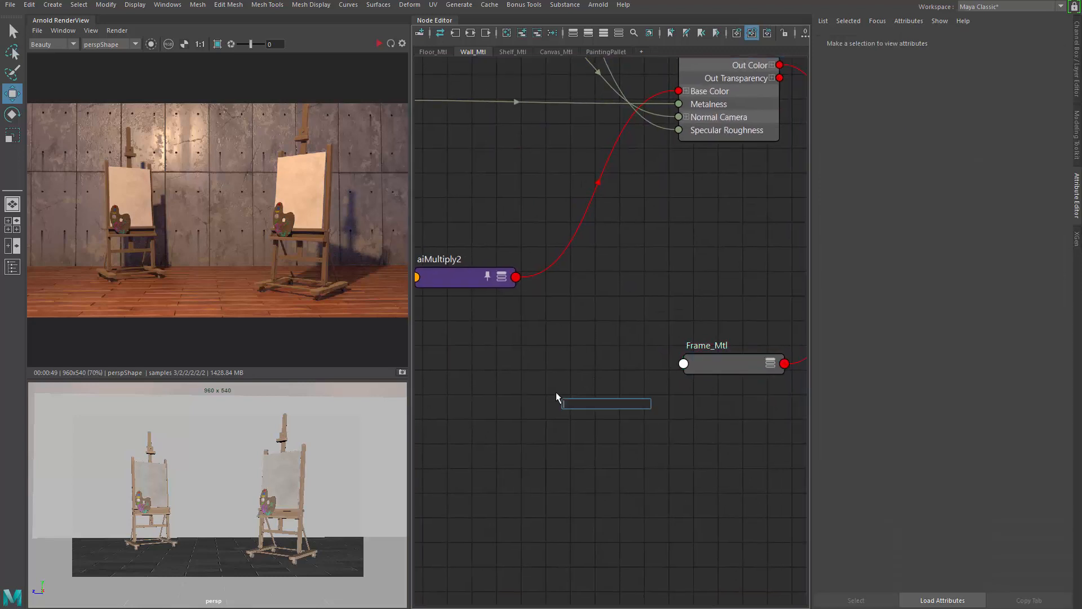
pyautogui.write('aiim')
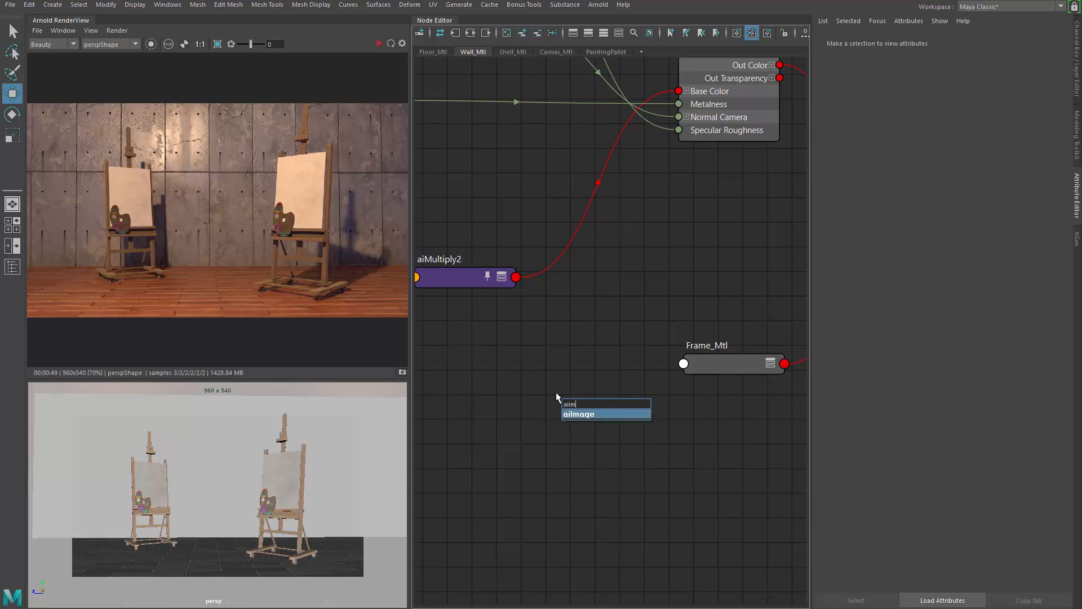
pyautogui.press('Return')
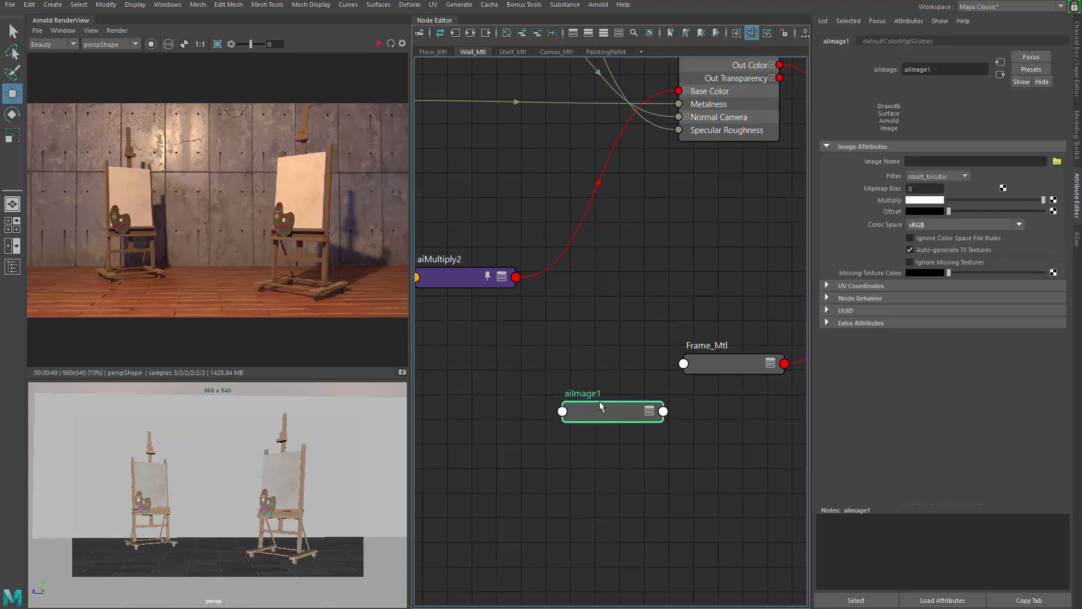
# - Examine the existing ConcreteWall file texture nodes and how they feed the Wall_Mtl network
pyautogui.scroll(-3, 600, 399)
pyautogui.keyDown('alt'); pyautogui.moveTo(622, 348); pyautogui.dragTo(683, 321, button='middle'); pyautogui.keyUp('alt')
pyautogui.scroll(3, 645, 359)
pyautogui.moveTo(680, 402); pyautogui.dragTo(618, 408)
pyautogui.keyDown('alt'); pyautogui.moveTo(553, 373); pyautogui.dragTo(721, 430, button='middle'); pyautogui.keyUp('alt')
pyautogui.keyDown('alt'); pyautogui.moveTo(665, 377); pyautogui.dragTo(503, 299, button='middle'); pyautogui.keyUp('alt')
pyautogui.scroll(2, 513, 304)
pyautogui.moveTo(541, 324); pyautogui.dragTo(764, 456)
pyautogui.keyDown('alt'); pyautogui.moveTo(536, 436); pyautogui.dragTo(614, 451, button='middle'); pyautogui.keyUp('alt')
pyautogui.scroll(-4, 586, 445)
pyautogui.keyDown('alt'); pyautogui.moveTo(485, 426); pyautogui.dragTo(575, 471, button='middle'); pyautogui.keyUp('alt')
pyautogui.scroll(3, 558, 409)
pyautogui.moveTo(528, 328)
pyautogui.mouseDown()
pyautogui.moveTo(512, 353)
pyautogui.moveTo(525, 354)
pyautogui.moveTo(521, 340)
pyautogui.mouseUp()
pyautogui.keyDown('alt'); pyautogui.moveTo(663, 135); pyautogui.dragTo(552, 135, button='middle'); pyautogui.keyUp('alt')
pyautogui.moveTo(552, 105); pyautogui.dragTo(634, 544)
pyautogui.keyDown('alt'); pyautogui.moveTo(603, 497); pyautogui.dragTo(564, 478, button='middle'); pyautogui.keyUp('alt')
pyautogui.keyDown('alt'); pyautogui.moveTo(437, 474); pyautogui.dragTo(602, 467, button='middle'); pyautogui.keyUp('alt')
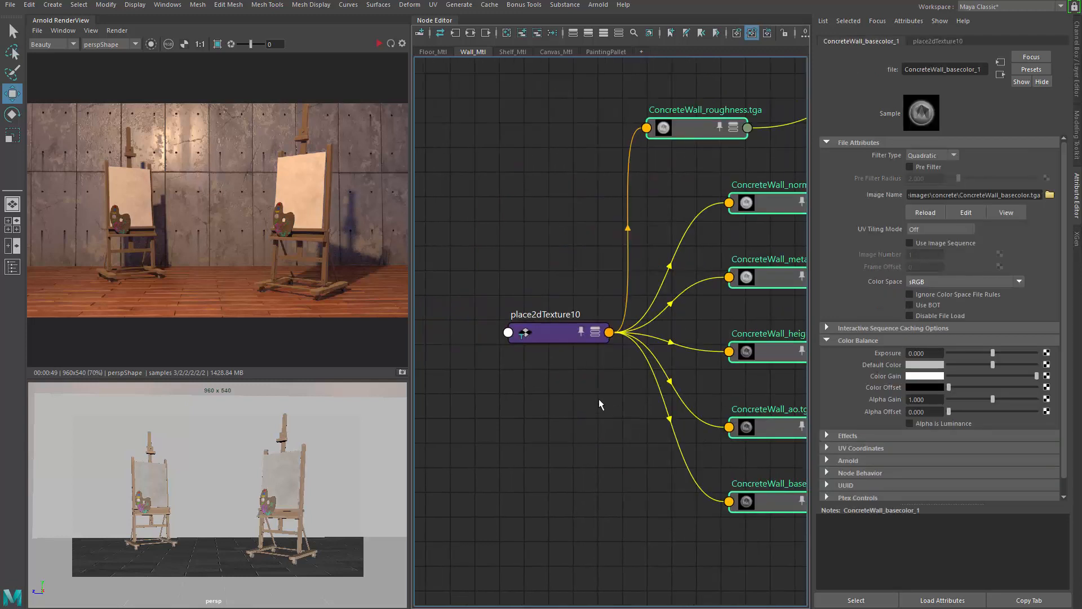
# - Move place2dTexture10 away from the textures and bring ConcreteWall_roughness.tga closer in line with the other ConcreteWall texture nodes
pyautogui.moveTo(573, 335); pyautogui.dragTo(528, 336)
pyautogui.keyDown('alt'); pyautogui.moveTo(674, 170); pyautogui.dragTo(579, 221, button='middle'); pyautogui.keyUp('alt')
pyautogui.moveTo(597, 175); pyautogui.dragTo(690, 170)
pyautogui.keyDown('alt'); pyautogui.moveTo(624, 211); pyautogui.dragTo(724, 203, button='middle'); pyautogui.keyUp('alt')
pyautogui.moveTo(530, 376); pyautogui.dragTo(514, 376)
pyautogui.keyDown('alt'); pyautogui.moveTo(680, 288); pyautogui.dragTo(579, 271, button='middle'); pyautogui.keyUp('alt')
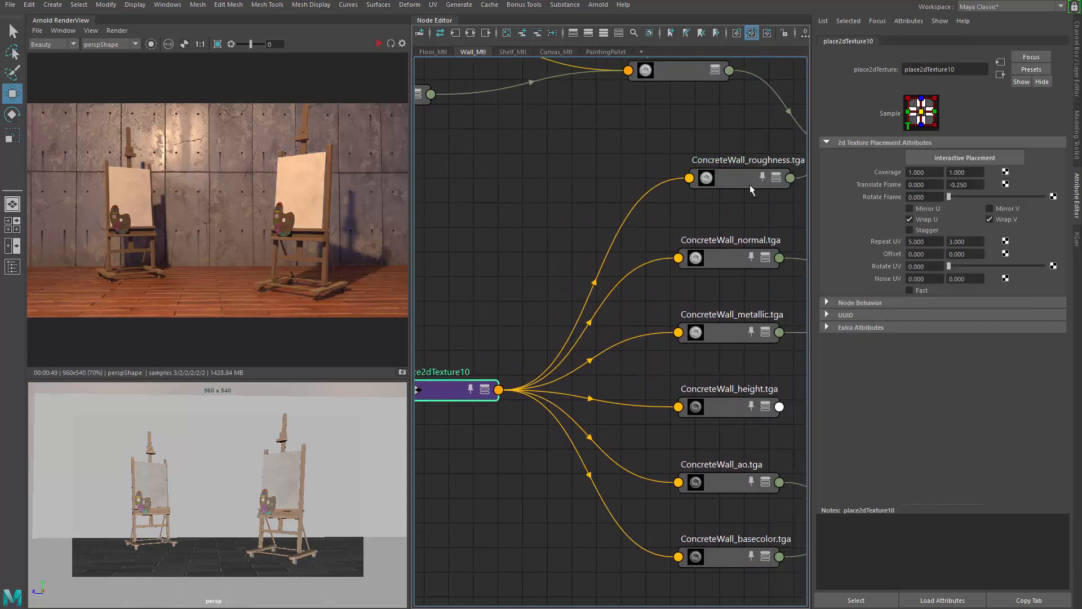
pyautogui.moveTo(750, 185); pyautogui.dragTo(724, 184)
# - Select all the ConcreteWall file nodes together with place2dTexture10 and examine their shared texture placement settings
pyautogui.keyDown('alt'); pyautogui.moveTo(623, 163); pyautogui.dragTo(546, 141, button='middle'); pyautogui.keyUp('alt')
pyautogui.moveTo(540, 106); pyautogui.dragTo(730, 552)
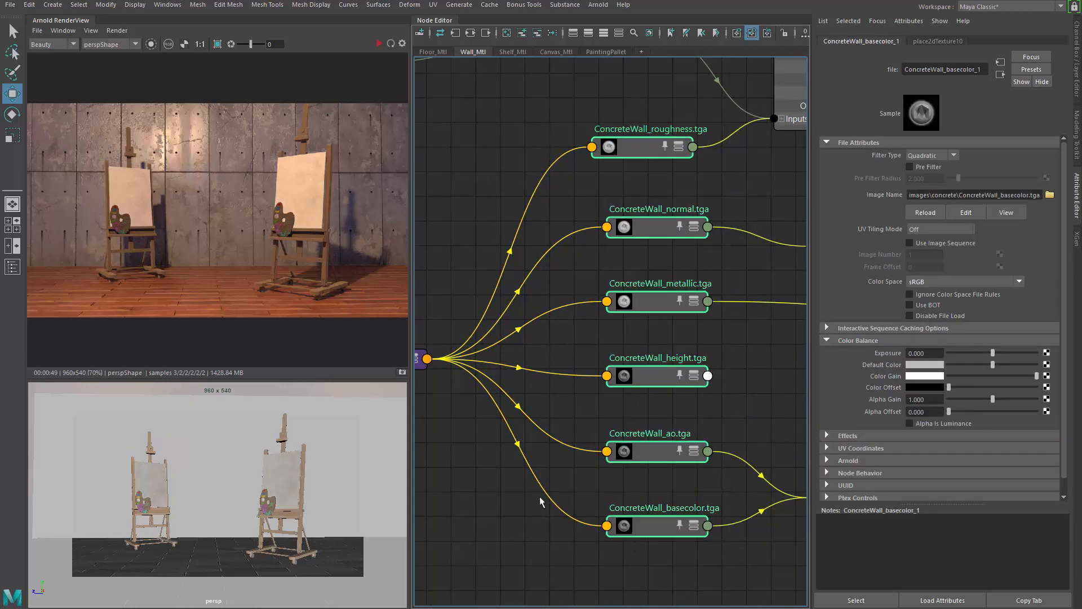
pyautogui.keyDown('alt'); pyautogui.moveTo(465, 428); pyautogui.dragTo(559, 413, button='middle'); pyautogui.keyUp('alt')
pyautogui.keyDown('shift'); pyautogui.click(481, 338); pyautogui.keyUp('shift')
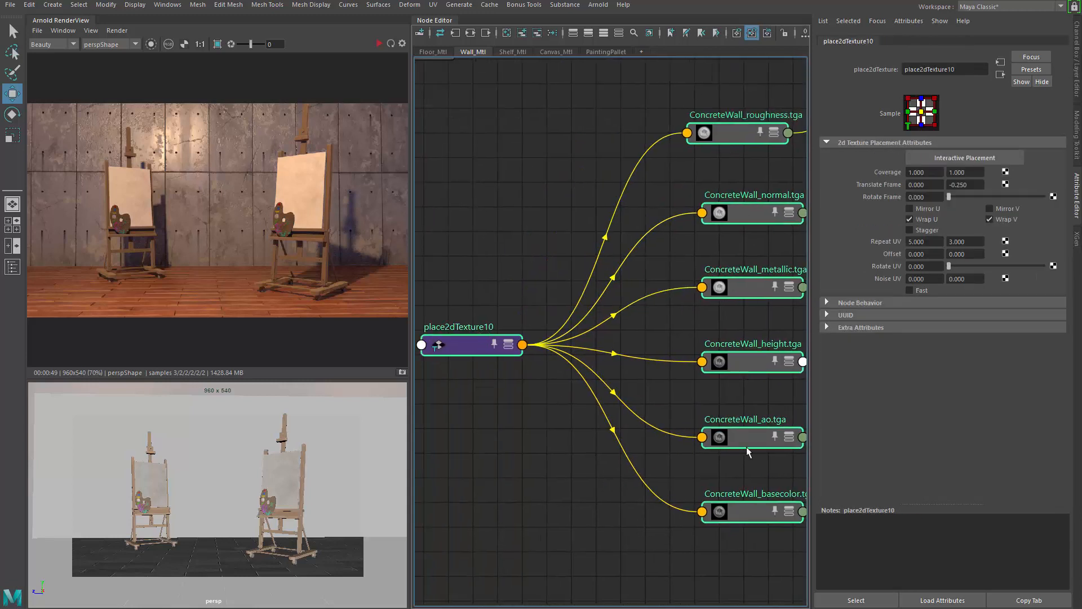
pyautogui.keyDown('alt'); pyautogui.moveTo(702, 479); pyautogui.dragTo(438, 365, button='middle'); pyautogui.keyUp('alt')
# - Expand aiImage1's UV Coordinates and examine its offset, wrap and scale settings against the separate place2dTexture10 node
pyautogui.scroll(3, 667, 430)
pyautogui.keyDown('alt'); pyautogui.moveTo(679, 434); pyautogui.dragTo(663, 391, button='middle'); pyautogui.keyUp('alt')
pyautogui.click(631, 413)
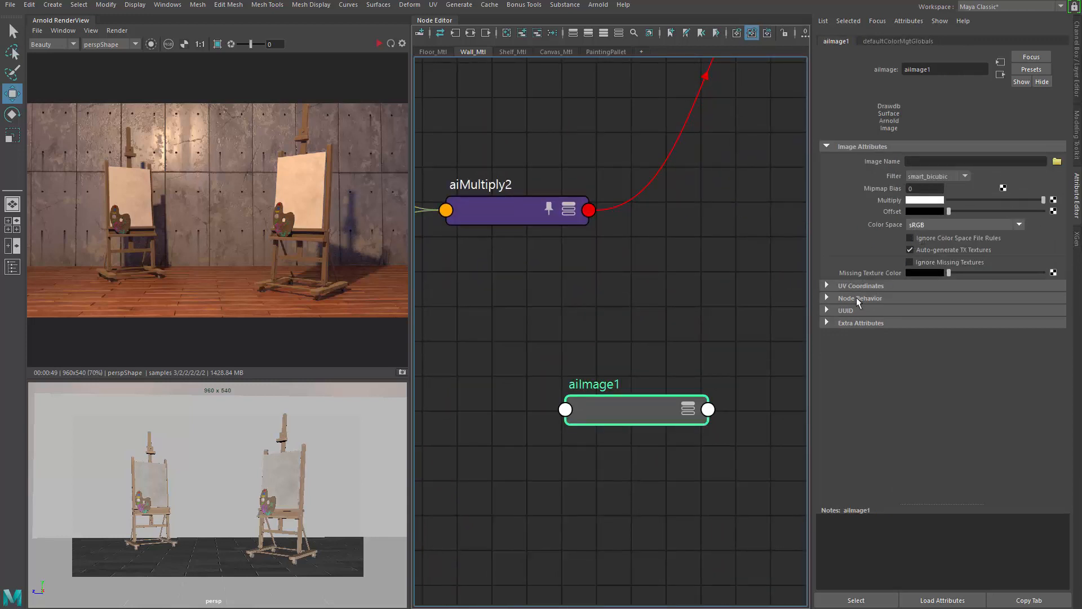
pyautogui.click(838, 287)
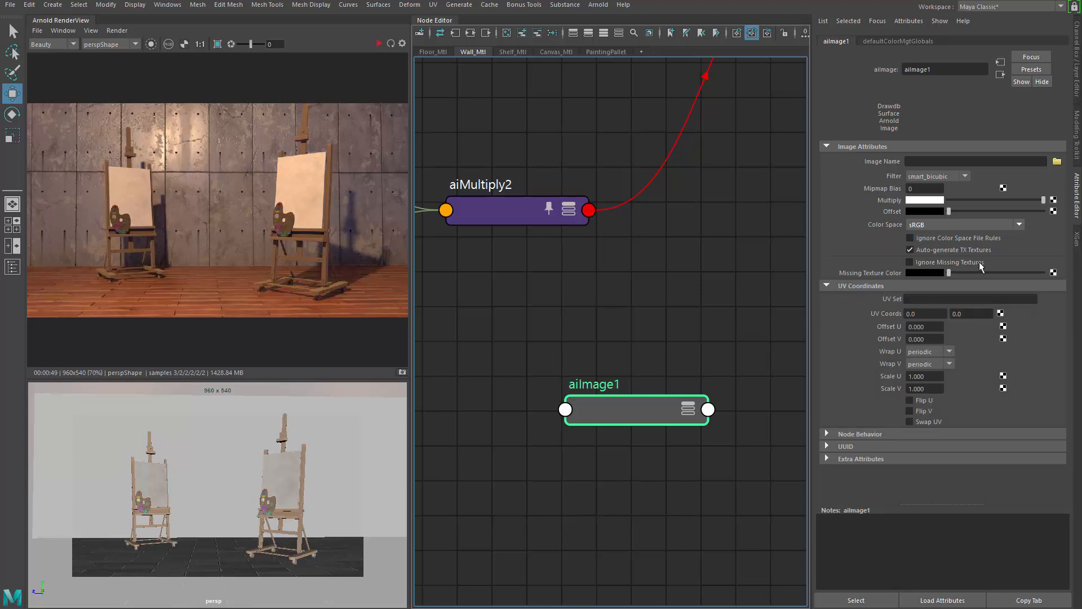
pyautogui.keyDown('alt'); pyautogui.moveTo(732, 325); pyautogui.dragTo(560, 333, button='middle'); pyautogui.keyUp('alt')
pyautogui.scroll(-4, 572, 336)
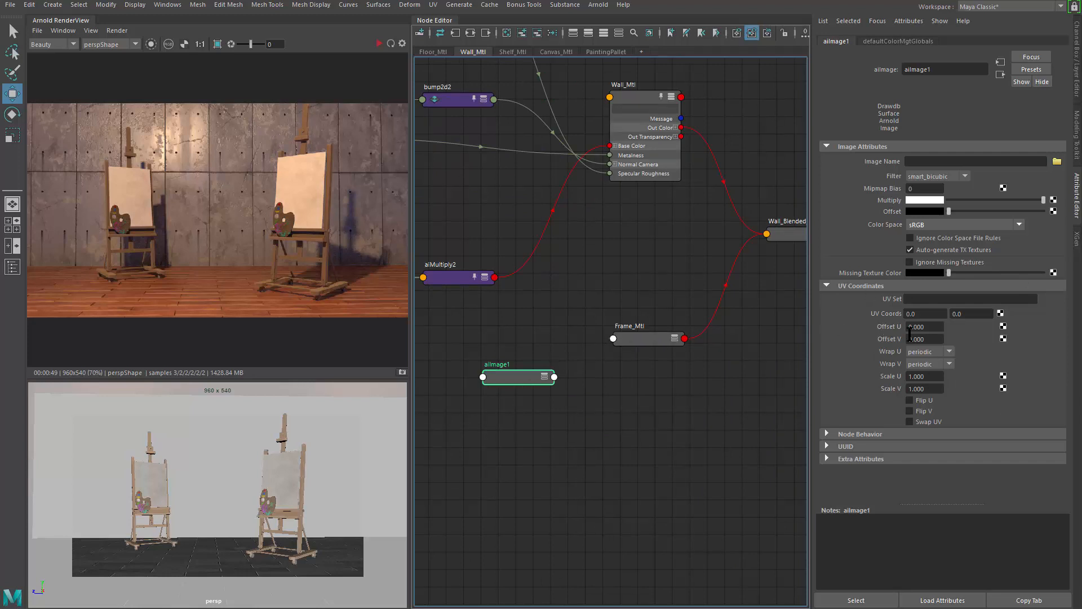
pyautogui.keyDown('alt'); pyautogui.moveTo(529, 400); pyautogui.dragTo(676, 385, button='middle'); pyautogui.keyUp('alt')
pyautogui.scroll(4, 658, 380)
pyautogui.keyDown('alt'); pyautogui.moveTo(440, 327); pyautogui.dragTo(518, 361, button='middle'); pyautogui.keyUp('alt')
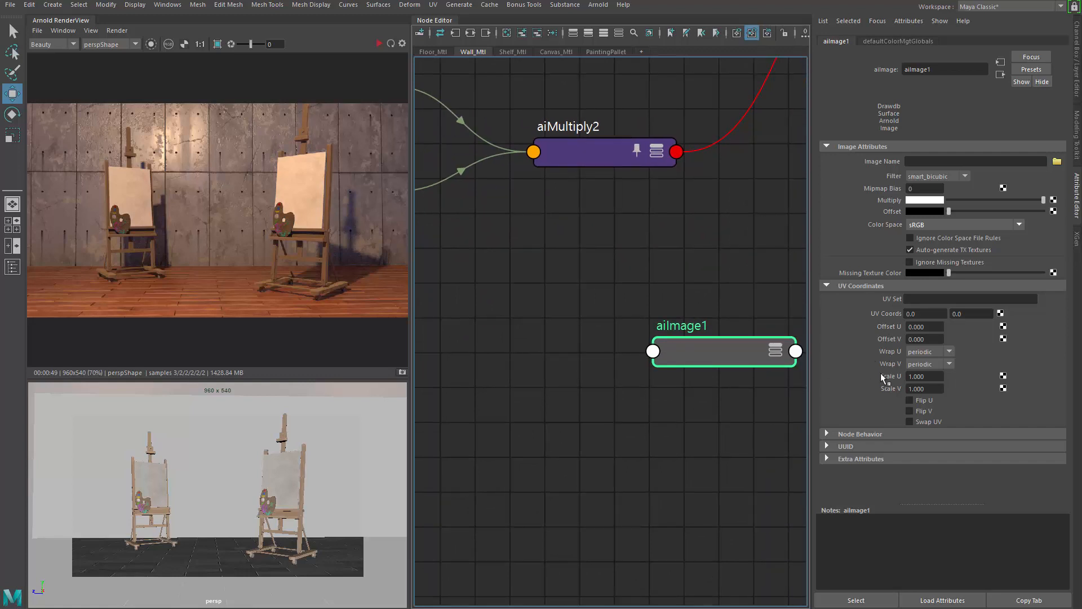
pyautogui.keyDown('alt'); pyautogui.moveTo(735, 408); pyautogui.dragTo(602, 392, button='middle'); pyautogui.keyUp('alt')
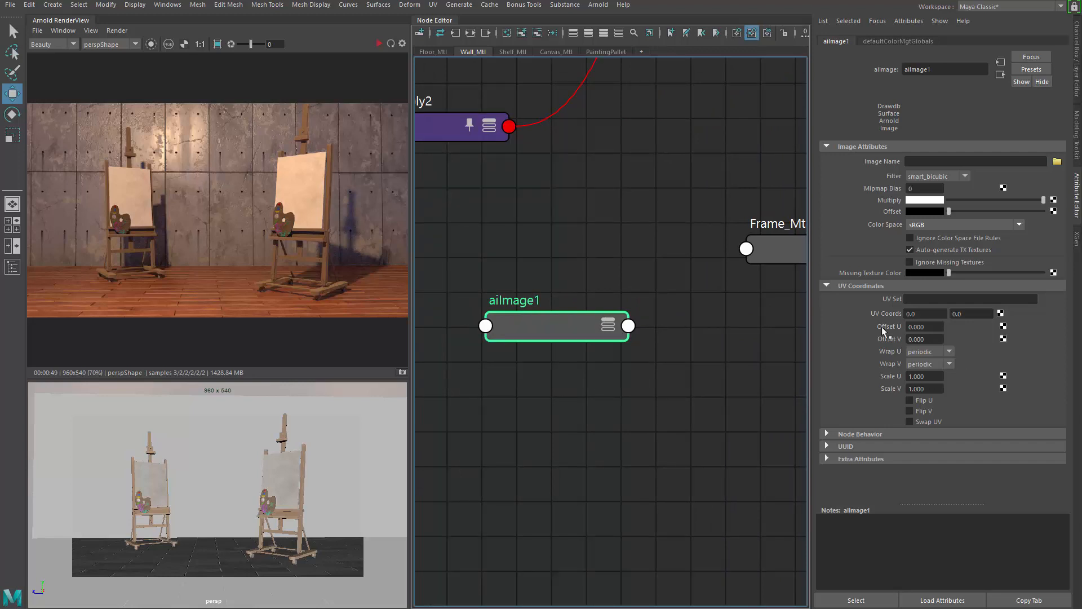
pyautogui.keyDown('alt'); pyautogui.moveTo(654, 230); pyautogui.dragTo(803, 312, button='middle'); pyautogui.keyUp('alt')
pyautogui.scroll(-5, 783, 313)
pyautogui.keyDown('alt'); pyautogui.moveTo(696, 312); pyautogui.dragTo(806, 324, button='middle'); pyautogui.keyUp('alt')
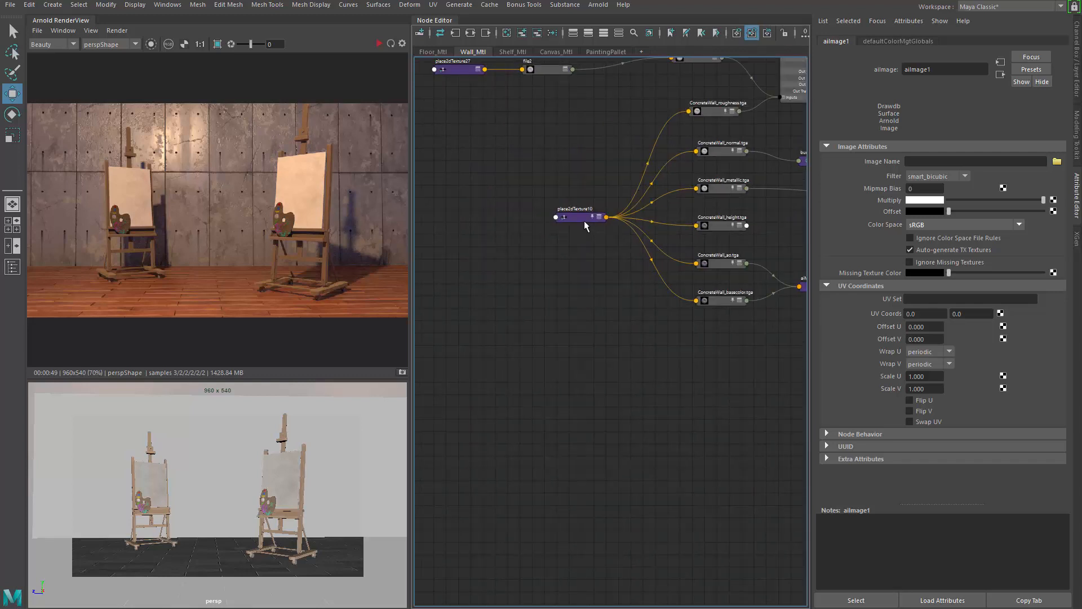
pyautogui.moveTo(583, 220); pyautogui.dragTo(575, 235)
pyautogui.keyDown('alt'); pyautogui.moveTo(576, 236); pyautogui.dragTo(293, 152, button='middle'); pyautogui.keyUp('alt')
pyautogui.scroll(5, 633, 262)
# - Line up the Frame_Mtl and aiImage1 nodes at the same height
pyautogui.moveTo(672, 239); pyautogui.dragTo(672, 267)
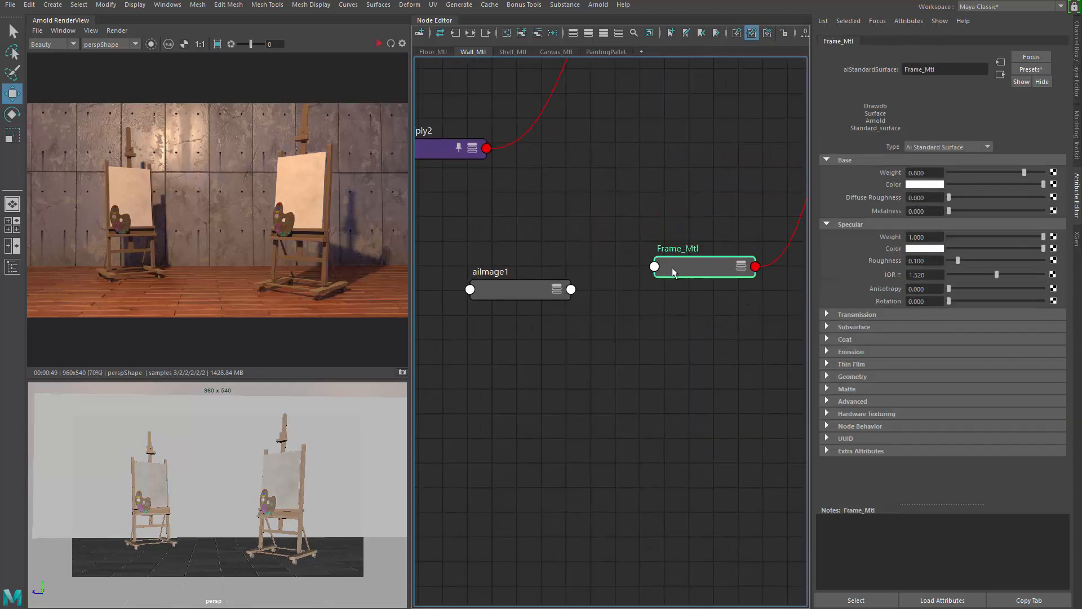
pyautogui.moveTo(526, 289); pyautogui.dragTo(542, 275)
pyautogui.scroll(2, 543, 276)
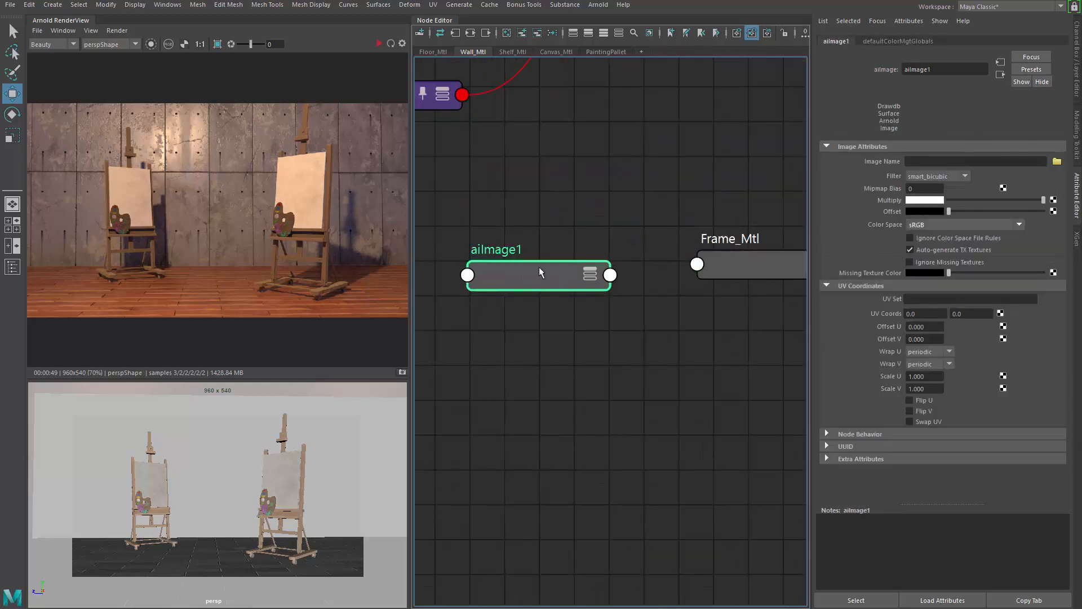
pyautogui.moveTo(557, 312); pyautogui.dragTo(558, 323)
pyautogui.moveTo(513, 258); pyautogui.dragTo(558, 257)
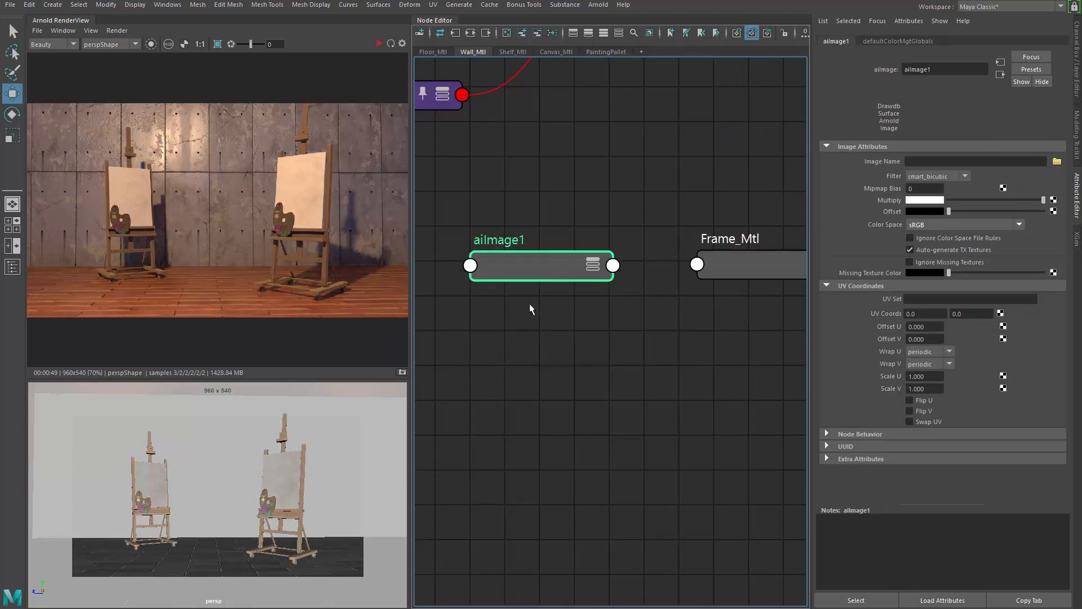
pyautogui.keyDown('alt'); pyautogui.moveTo(530, 312); pyautogui.dragTo(549, 360, button='middle'); pyautogui.keyUp('alt')
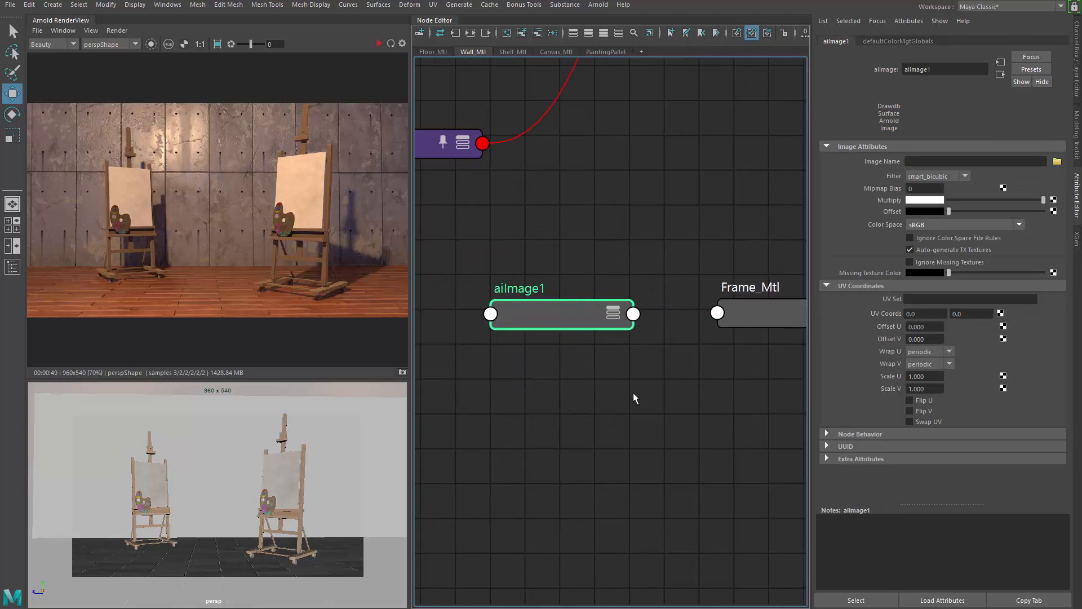
# - Load Frame_basecolor.tga from the sourceimages/frame folder as the image of the aiImage1 node
pyautogui.scroll(-5, 676, 360)
pyautogui.scroll(3, 531, 346)
pyautogui.click(531, 346)
pyautogui.scroll(4, 568, 343)
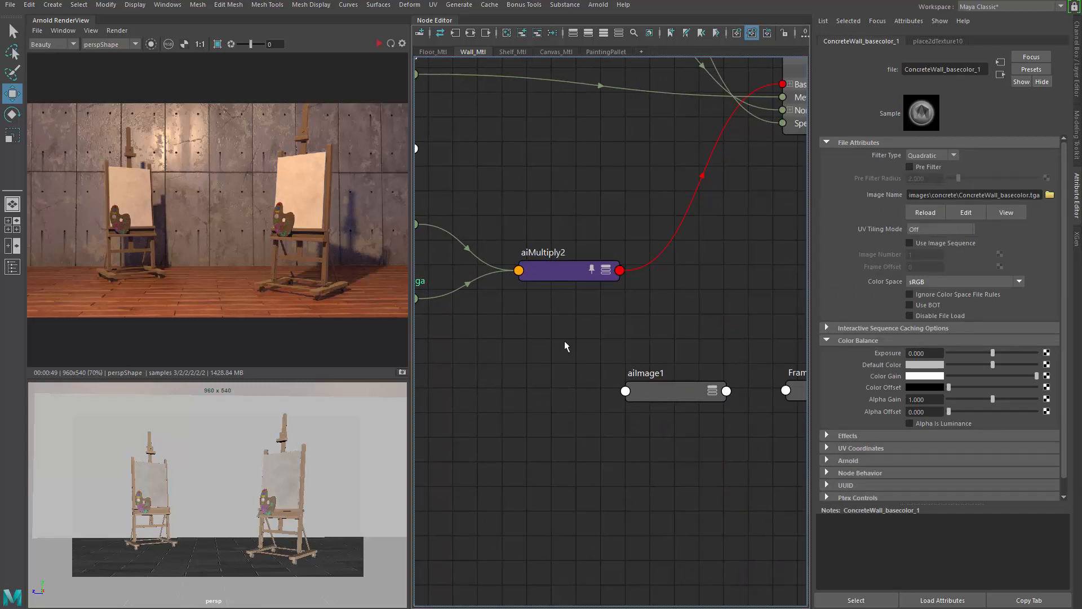
pyautogui.keyDown('alt'); pyautogui.moveTo(501, 270); pyautogui.dragTo(448, 260, button='middle'); pyautogui.keyUp('alt')
pyautogui.doubleClick(533, 340)
pyautogui.click(574, 372)
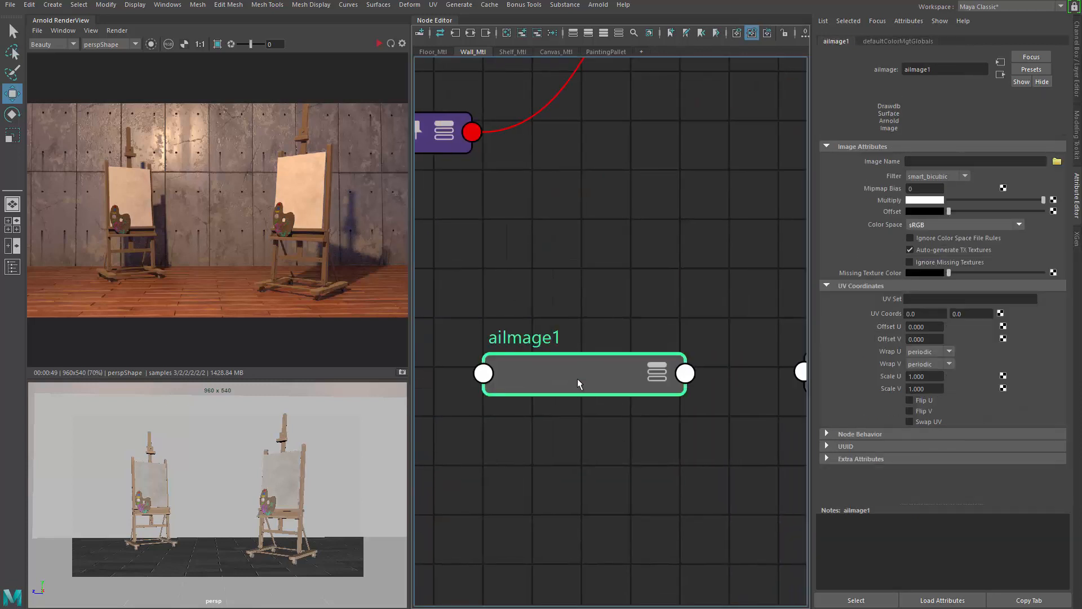
pyautogui.click(1058, 162)
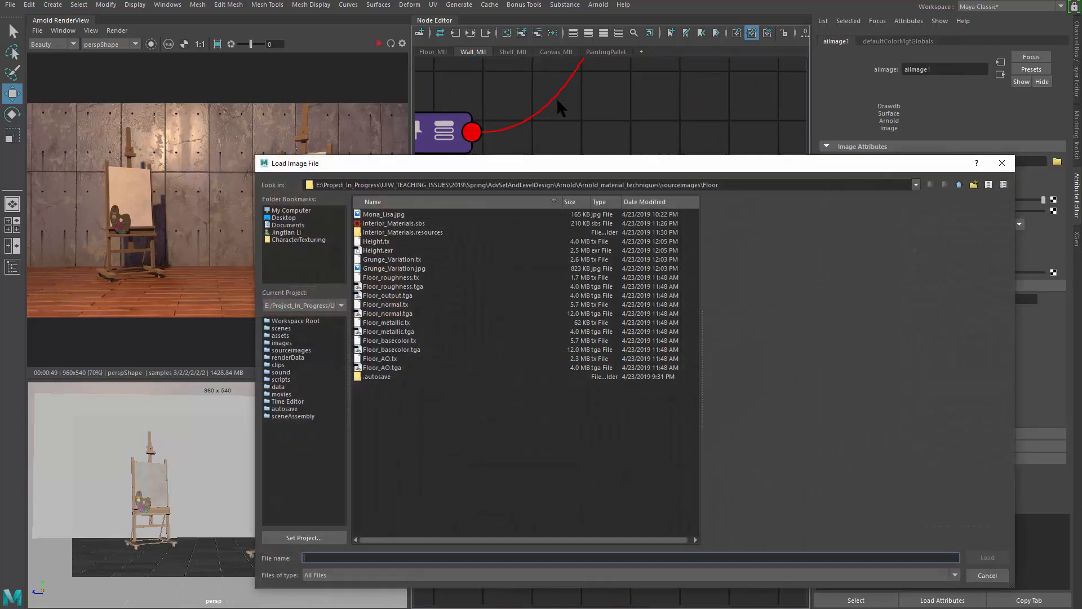
pyautogui.moveTo(611, 160); pyautogui.dragTo(581, 125)
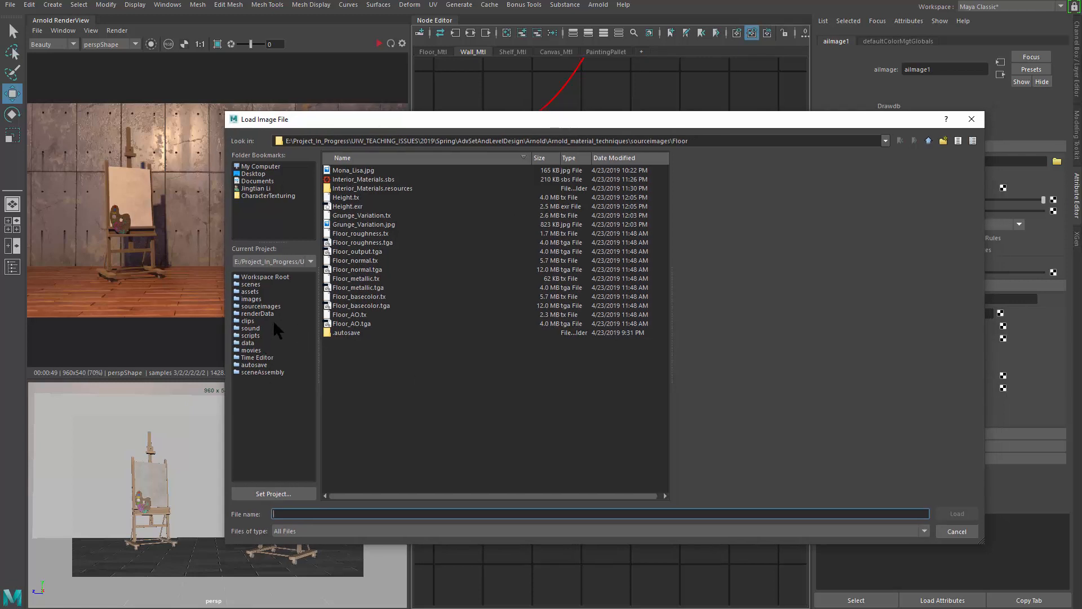
pyautogui.click(263, 307)
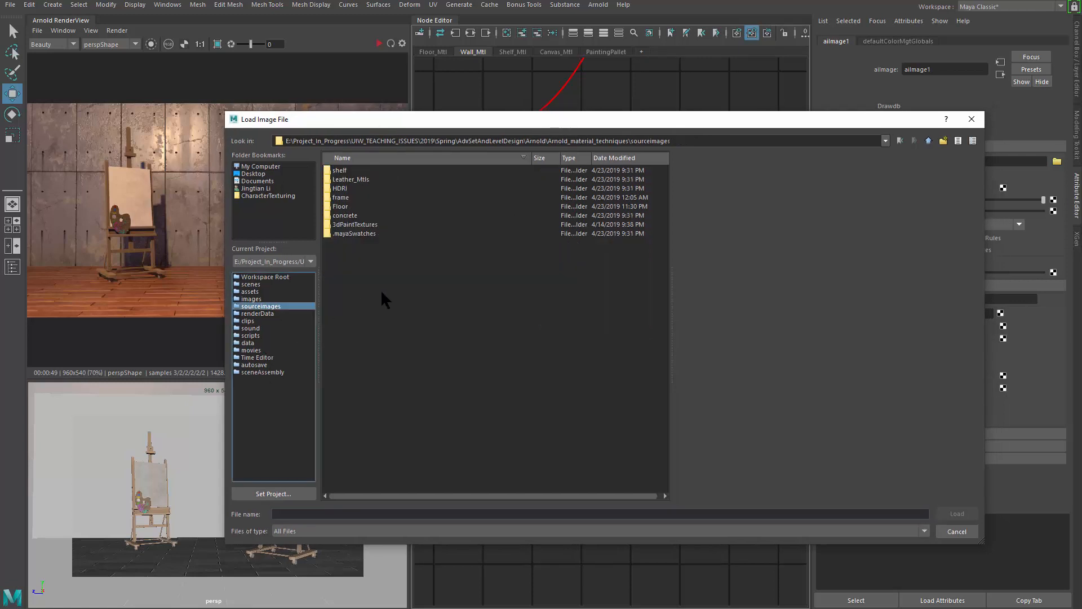
pyautogui.doubleClick(341, 198)
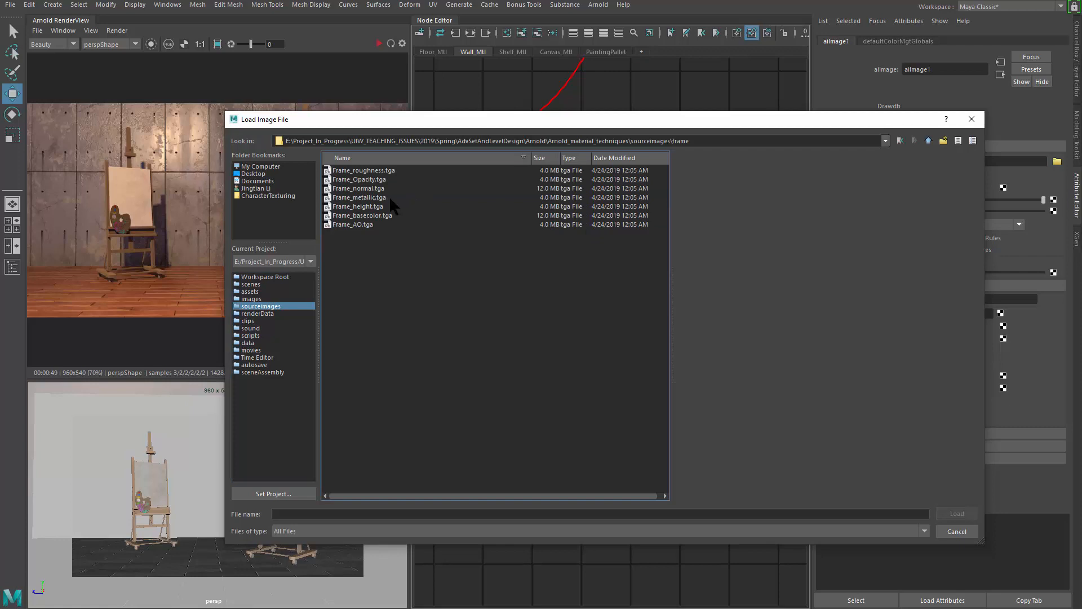
pyautogui.click(387, 216)
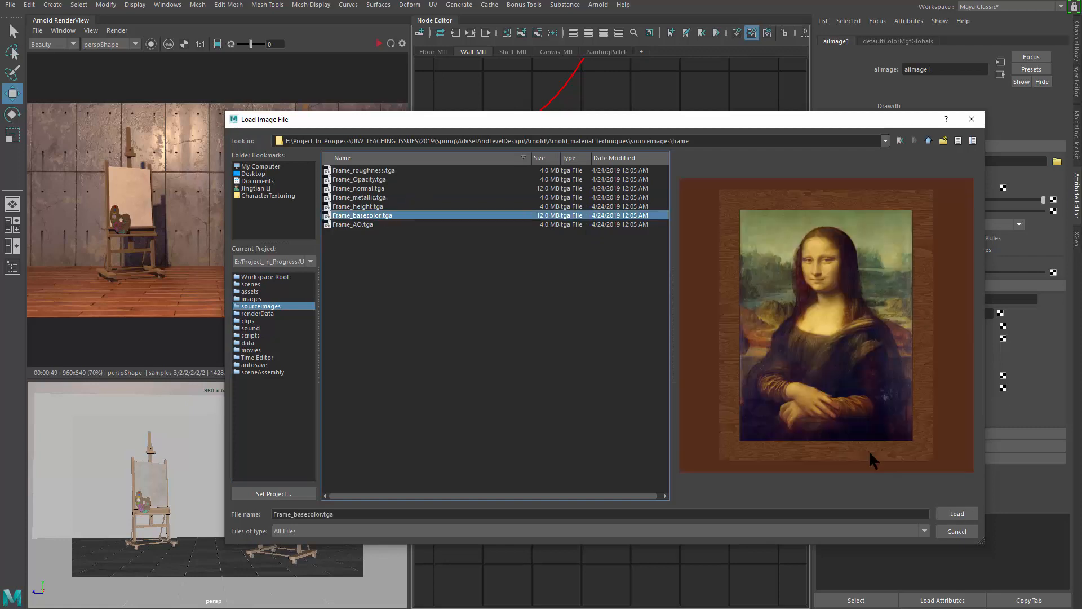
pyautogui.click(958, 515)
# - Connect aiImage1 to the base Color of Frame_Mtl
pyautogui.scroll(-3, 568, 415)
pyautogui.click(668, 388)
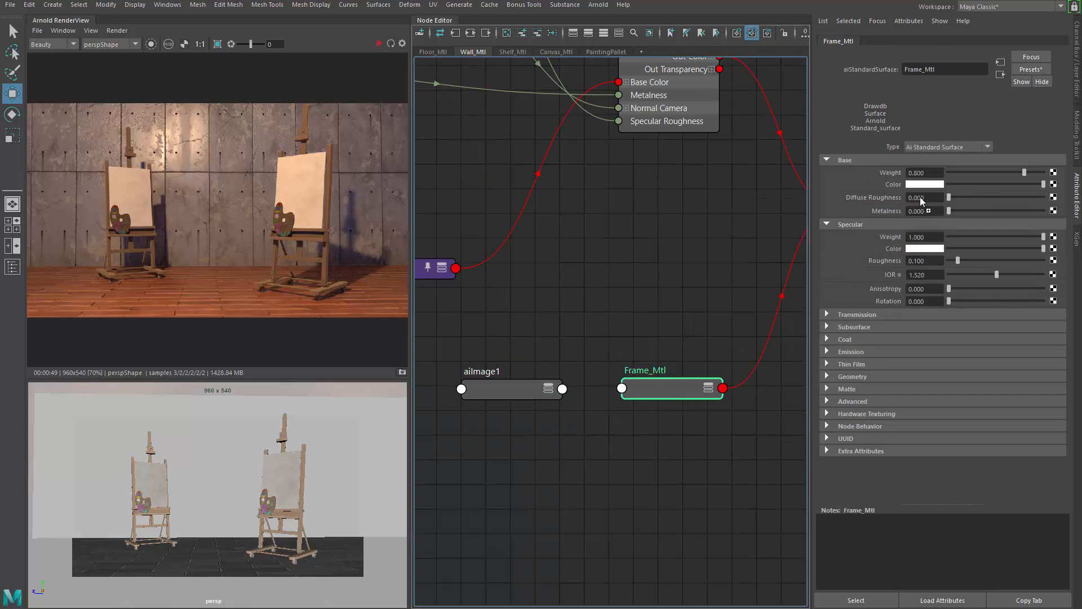
pyautogui.moveTo(892, 183); pyautogui.dragTo(893, 185, button='middle')
# - Examine aiImage1's own UV Coordinates settings, in particular Scale U and Scale V
pyautogui.scroll(3, 566, 366)
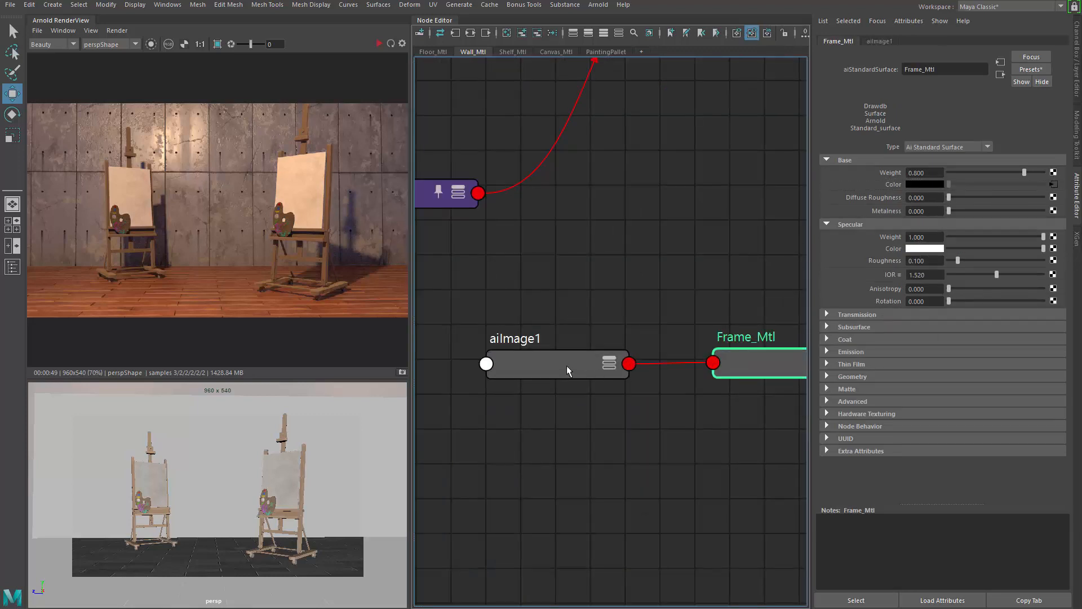
pyautogui.click(567, 365)
pyautogui.moveTo(602, 435); pyautogui.dragTo(614, 354, button='middle')
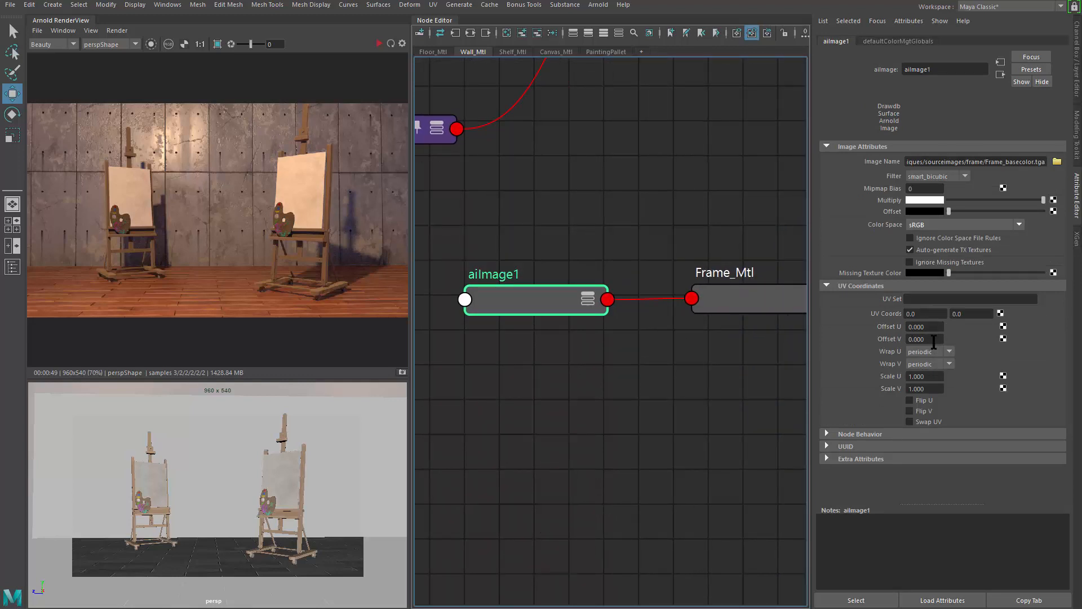
pyautogui.click(929, 389)
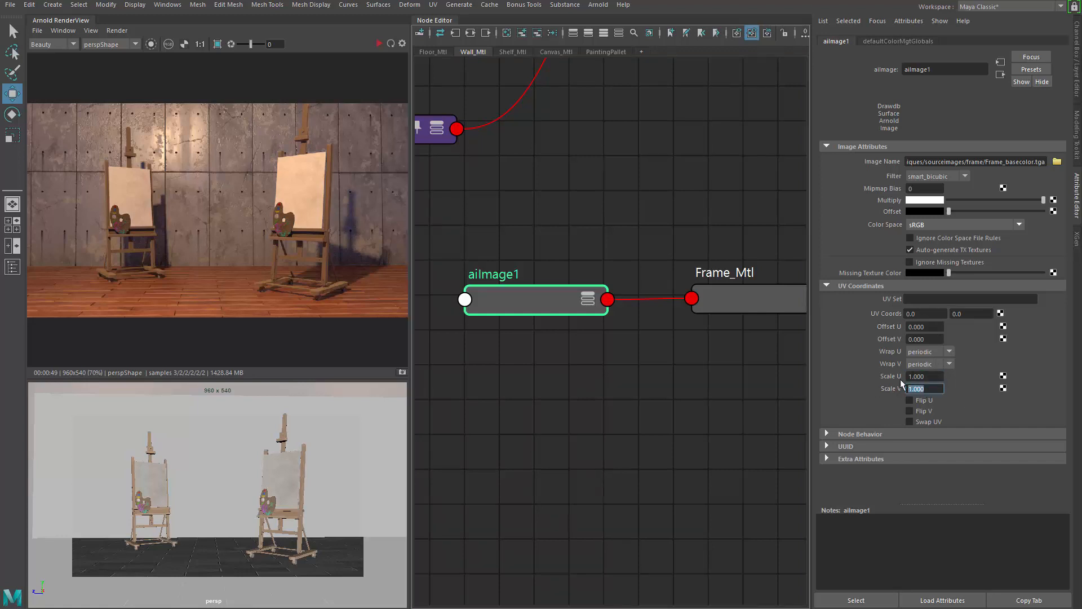
pyautogui.hotkey('shift', 'Tab')
pyautogui.click(724, 353)
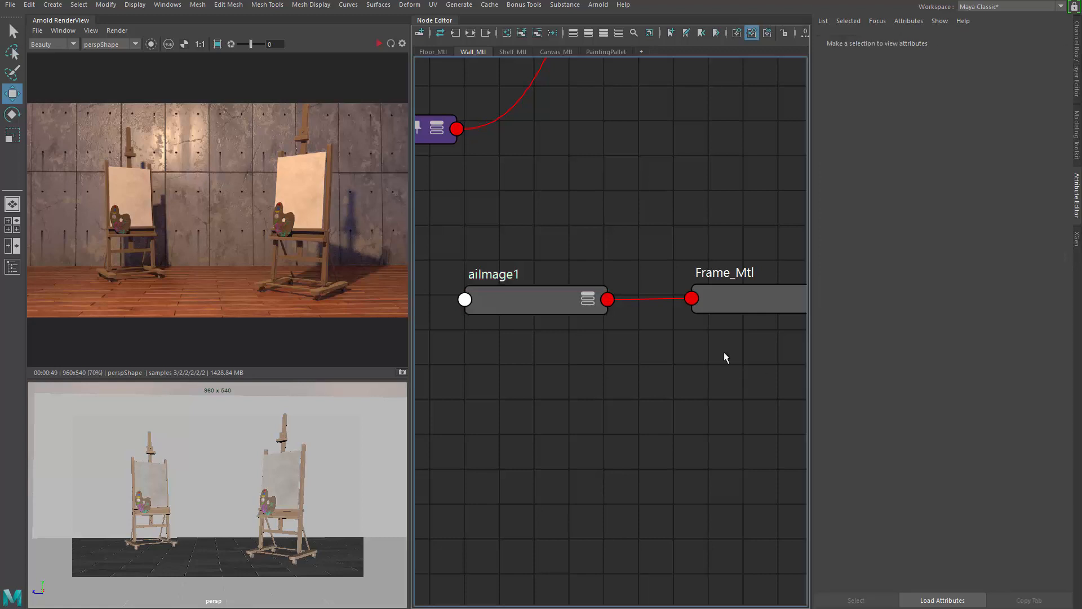
# - Compare the placement attributes of place2dTexture10, which feeds the ConcreteWall textures, with aiImage1's UV Coordinates
pyautogui.keyDown('alt'); pyautogui.moveTo(411, 244); pyautogui.dragTo(756, 394, button='middle'); pyautogui.keyUp('alt')
pyautogui.scroll(-3, 746, 365)
pyautogui.keyDown('alt'); pyautogui.moveTo(420, 338); pyautogui.dragTo(658, 339, button='middle'); pyautogui.keyUp('alt')
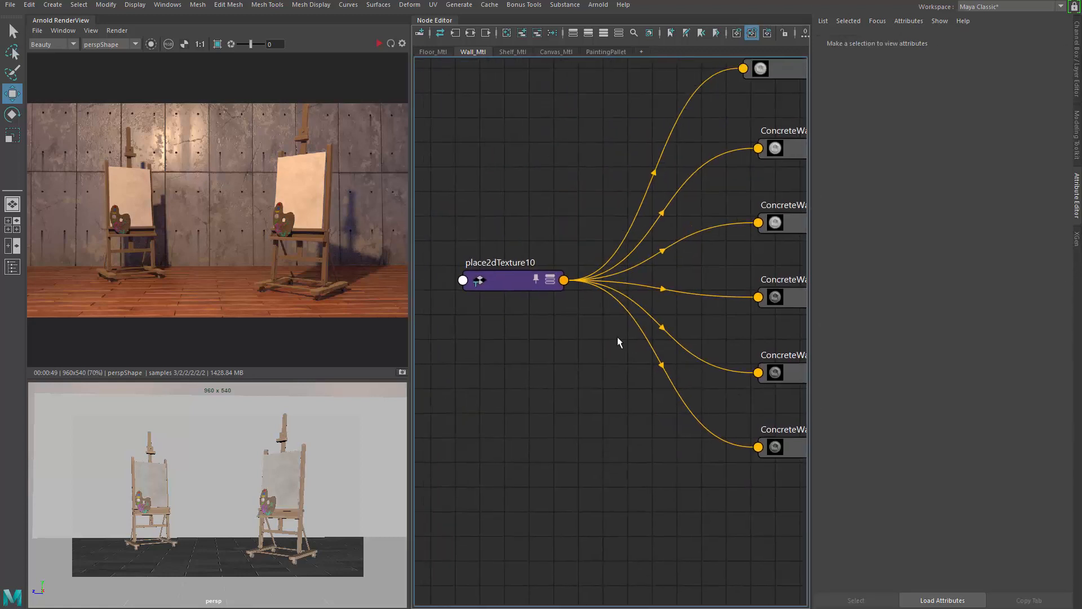
pyautogui.click(523, 283)
pyautogui.scroll(-2, 489, 283)
pyautogui.keyDown('alt'); pyautogui.moveTo(666, 389); pyautogui.dragTo(558, 317, button='middle'); pyautogui.keyUp('alt')
pyautogui.scroll(5, 558, 316)
pyautogui.click(672, 341)
pyautogui.scroll(-5, 672, 341)
pyautogui.keyDown('alt'); pyautogui.moveTo(519, 346); pyautogui.dragTo(616, 337, button='middle'); pyautogui.keyUp('alt')
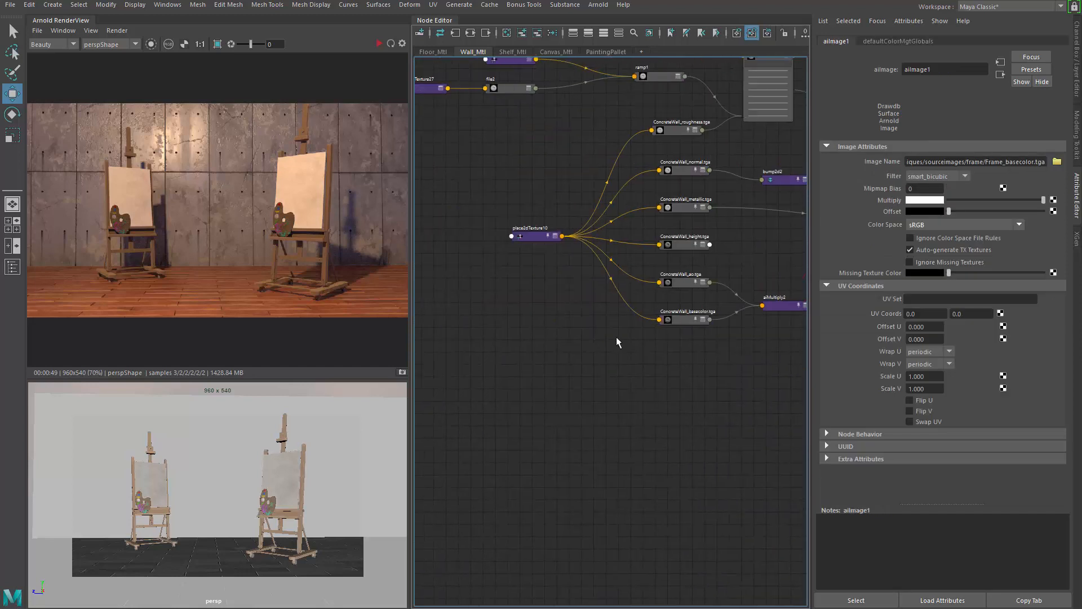
pyautogui.click(559, 238)
# - Create a new place2dTexture node and line it up in front of aiImage1
pyautogui.keyDown('alt'); pyautogui.moveTo(779, 387); pyautogui.dragTo(507, 294, button='middle'); pyautogui.keyUp('alt')
pyautogui.scroll(5, 518, 285)
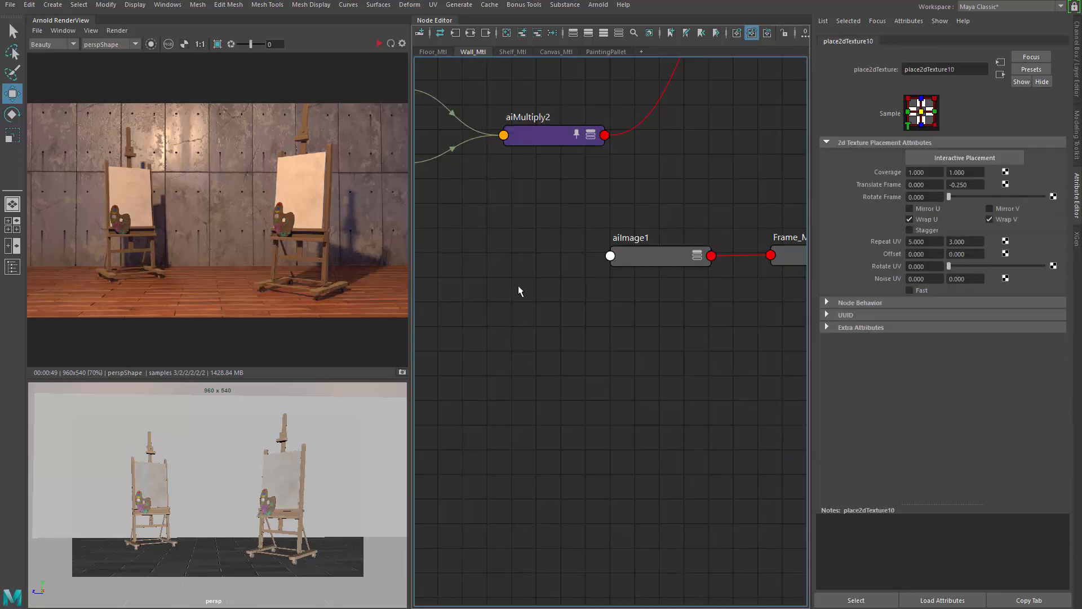
pyautogui.click(517, 279)
pyautogui.press('Tab')
pyautogui.write('place')
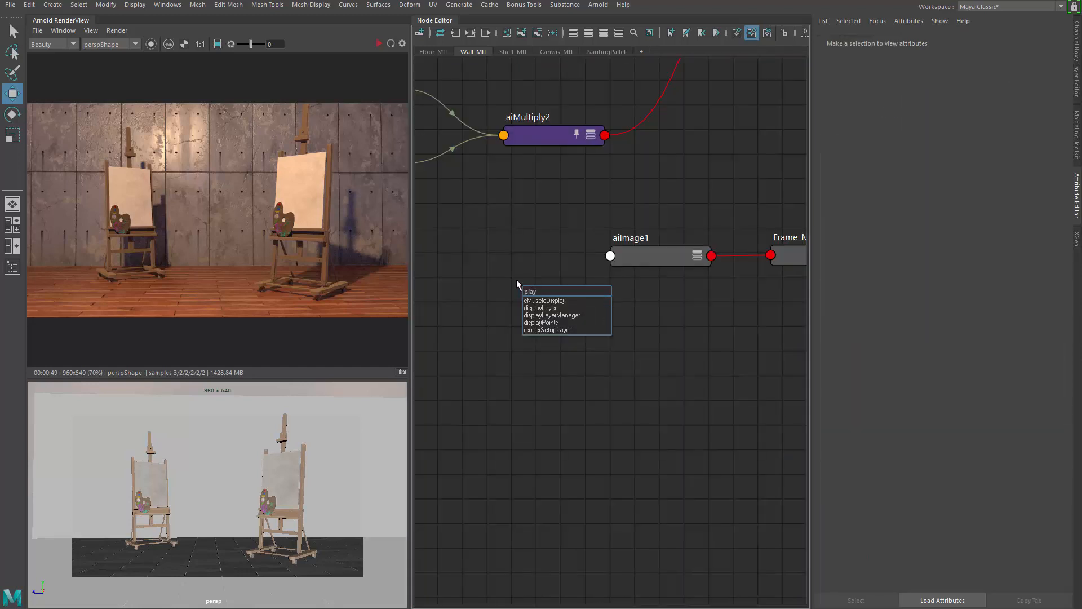
pyautogui.press('Down')
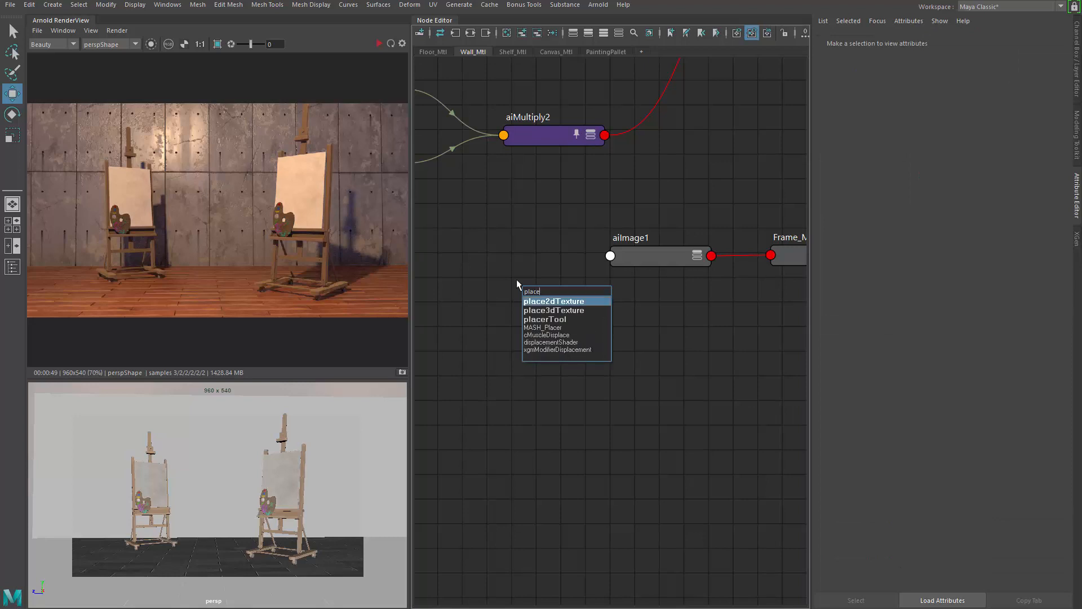
pyautogui.click(562, 302)
pyautogui.moveTo(567, 286); pyautogui.dragTo(515, 284)
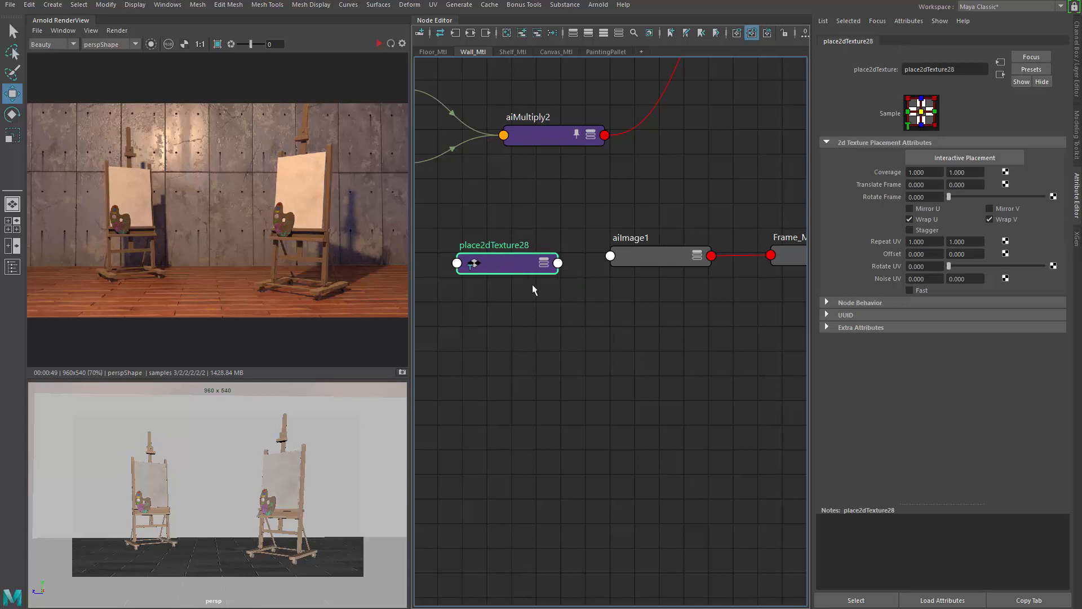
pyautogui.keyDown('alt'); pyautogui.moveTo(515, 284); pyautogui.dragTo(590, 279, button='middle'); pyautogui.keyUp('alt')
pyautogui.moveTo(591, 278); pyautogui.dragTo(583, 269)
pyautogui.keyDown('alt'); pyautogui.moveTo(682, 296); pyautogui.dragTo(645, 300, button='middle'); pyautogui.keyUp('alt')
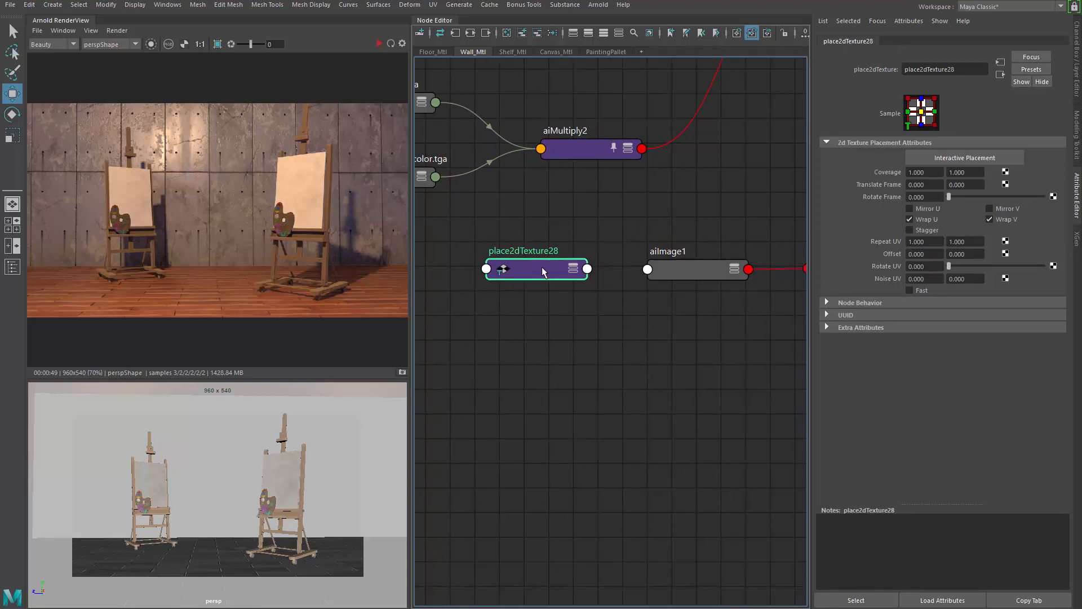
# - Connect place2dTexture28's repeatU to aiImage1's sscale and its repeatV to tscale in the Connection Editor
pyautogui.moveTo(688, 270); pyautogui.dragTo(688, 270, button='middle')
pyautogui.moveTo(539, 119); pyautogui.dragTo(595, 122)
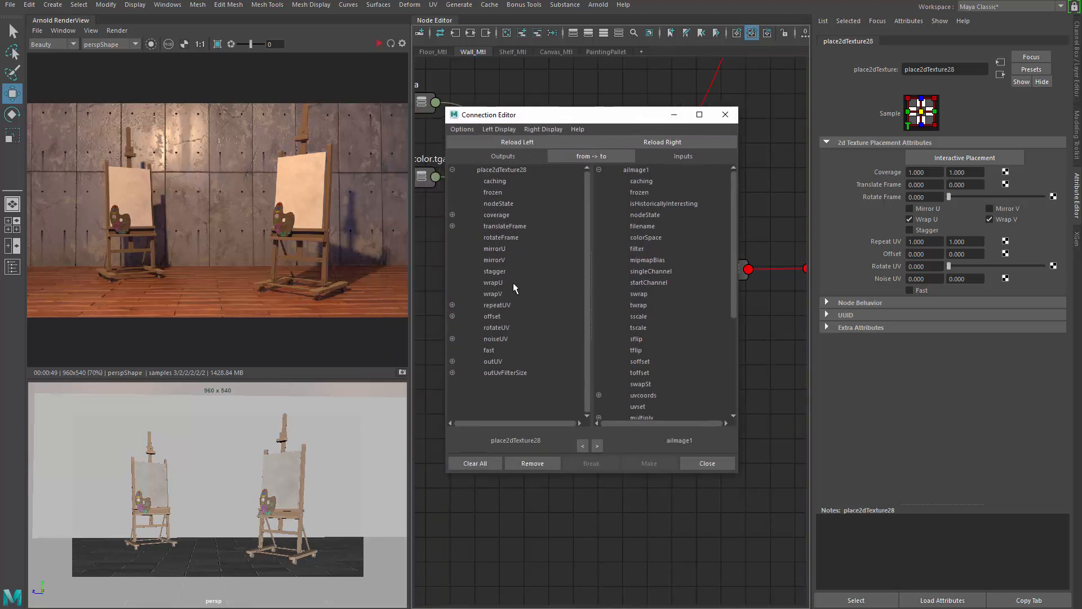
pyautogui.click(452, 305)
pyautogui.click(509, 317)
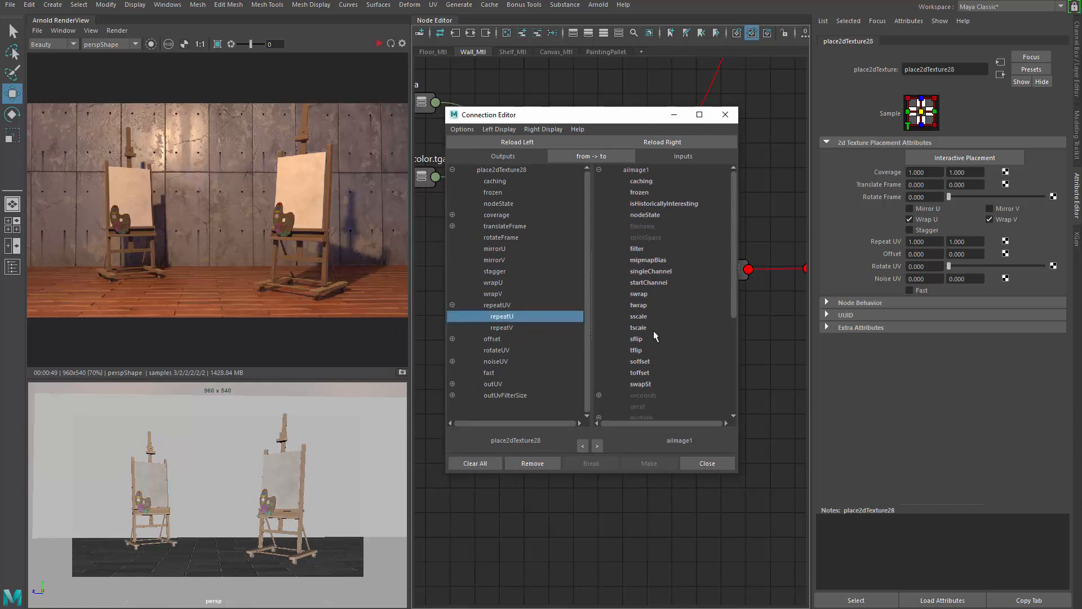
pyautogui.click(643, 317)
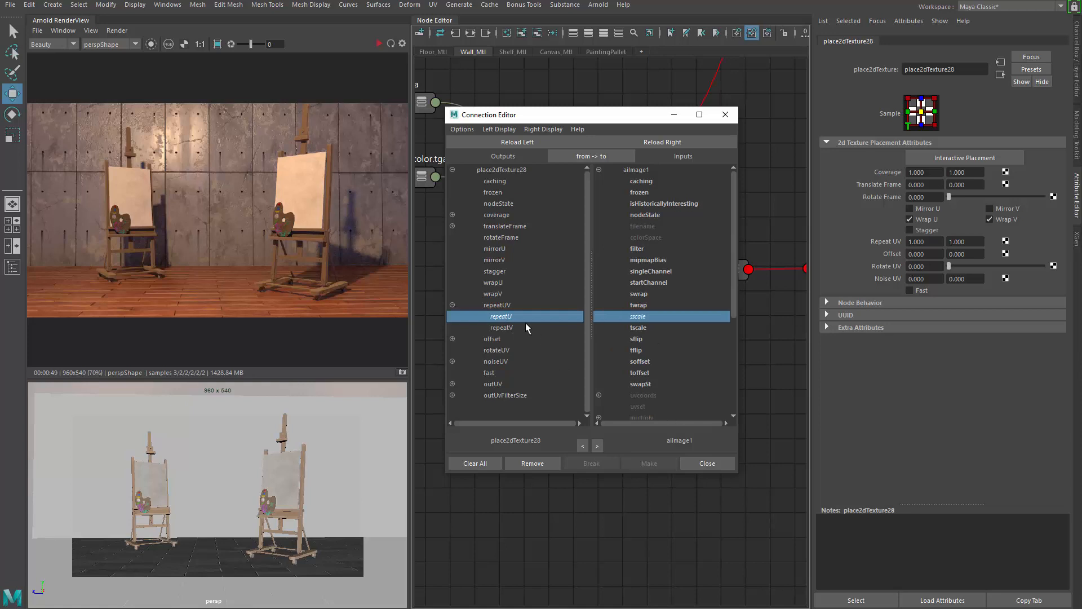
pyautogui.click(511, 326)
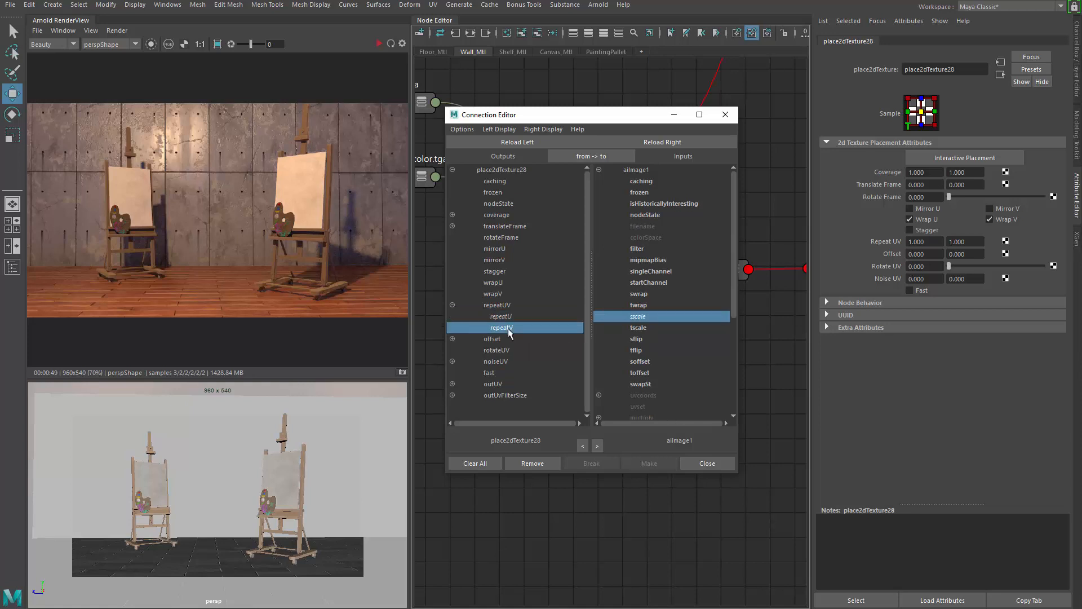
pyautogui.click(642, 328)
pyautogui.click(724, 115)
# - Expand place2dTexture28 and aiImage1 with Repeat UV unfolded, and check the connected Scale U and Scale V attributes
pyautogui.click(630, 261)
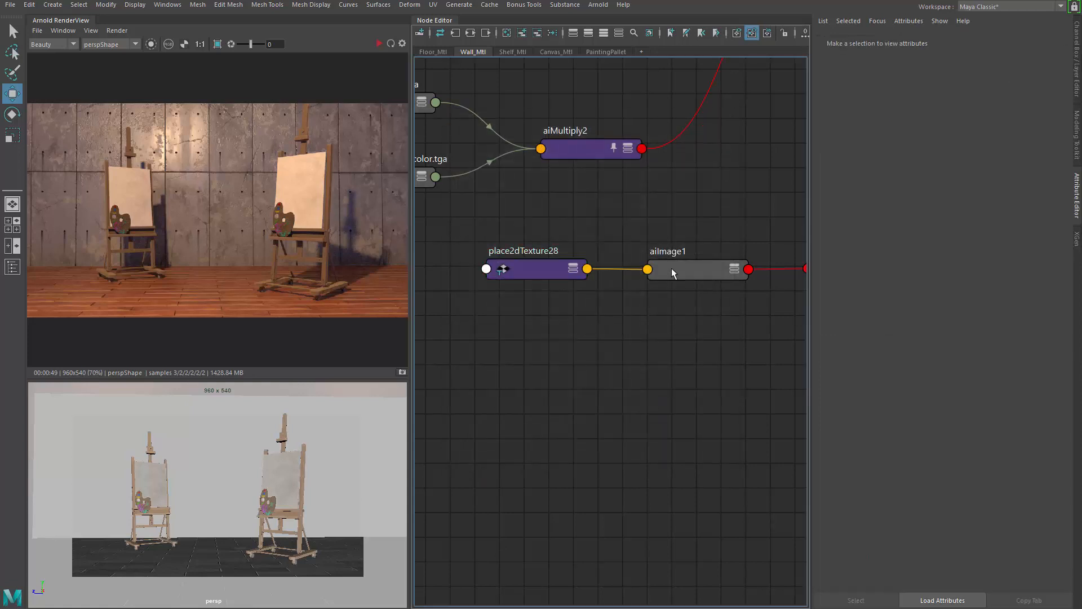
pyautogui.click(671, 268)
pyautogui.click(555, 307)
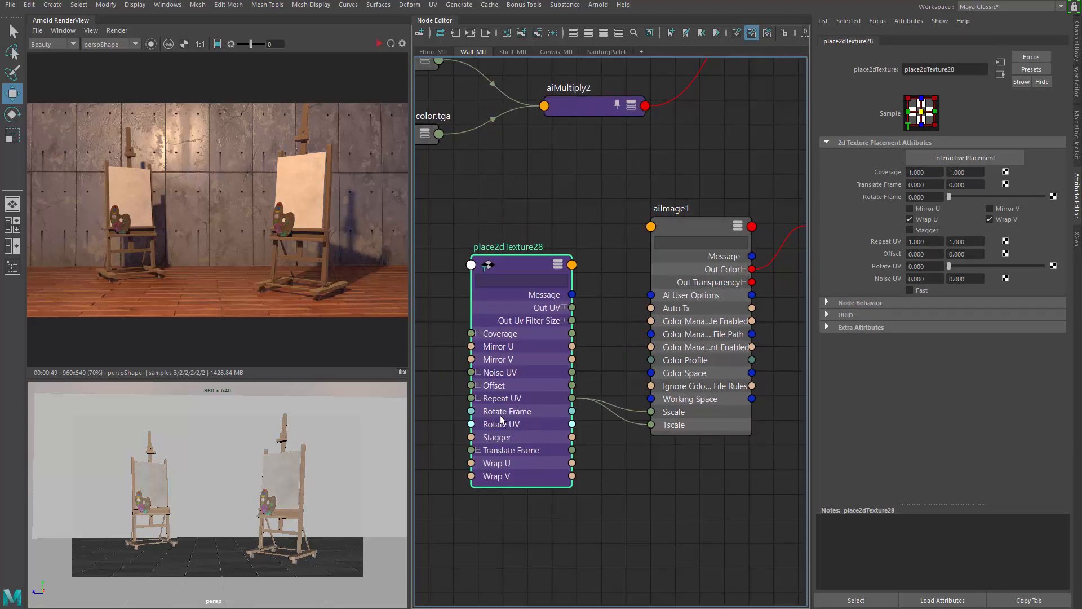
pyautogui.click(478, 398)
pyautogui.click(708, 422)
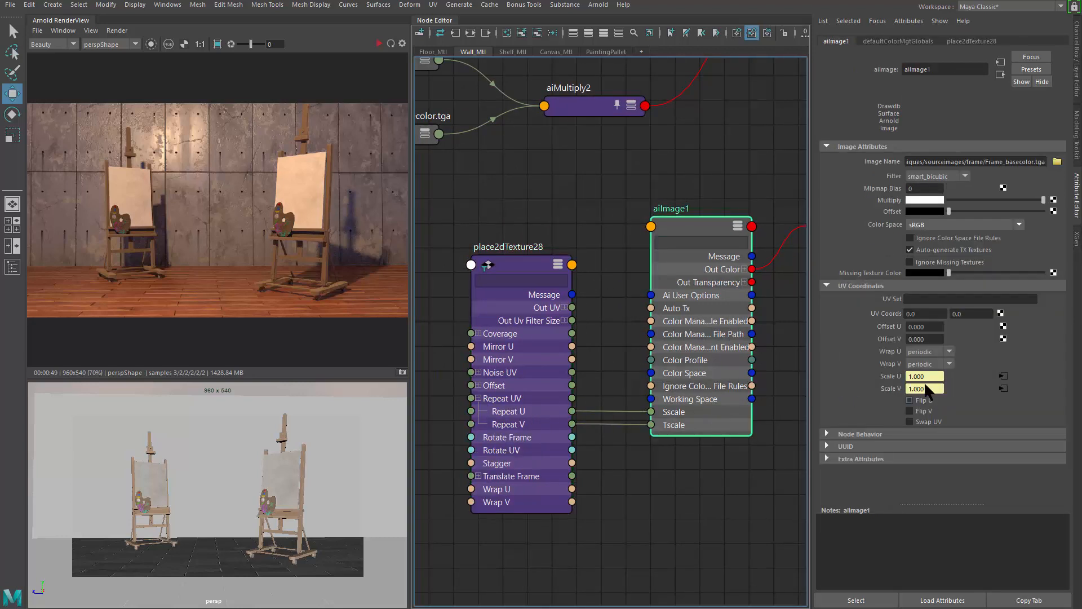
# - Open the Connection Editor from place2dTexture28 to aiImage1 and choose translateFrameU as the source attribute
pyautogui.keyDown('shift'); pyautogui.moveTo(486, 265); pyautogui.dragTo(706, 224, button='middle'); pyautogui.keyUp('shift')
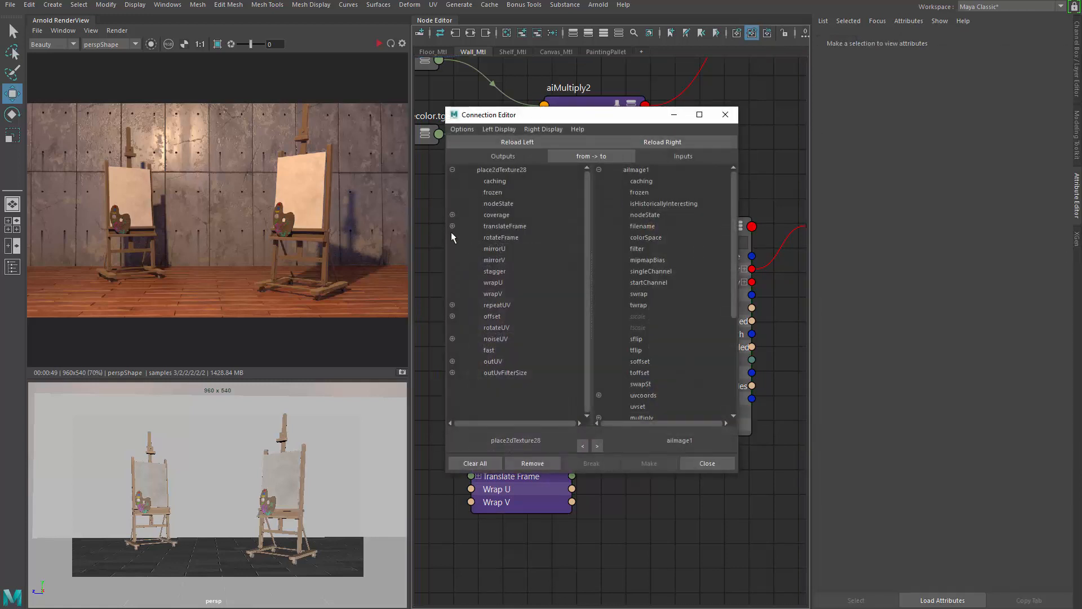
pyautogui.click(452, 226)
pyautogui.click(529, 237)
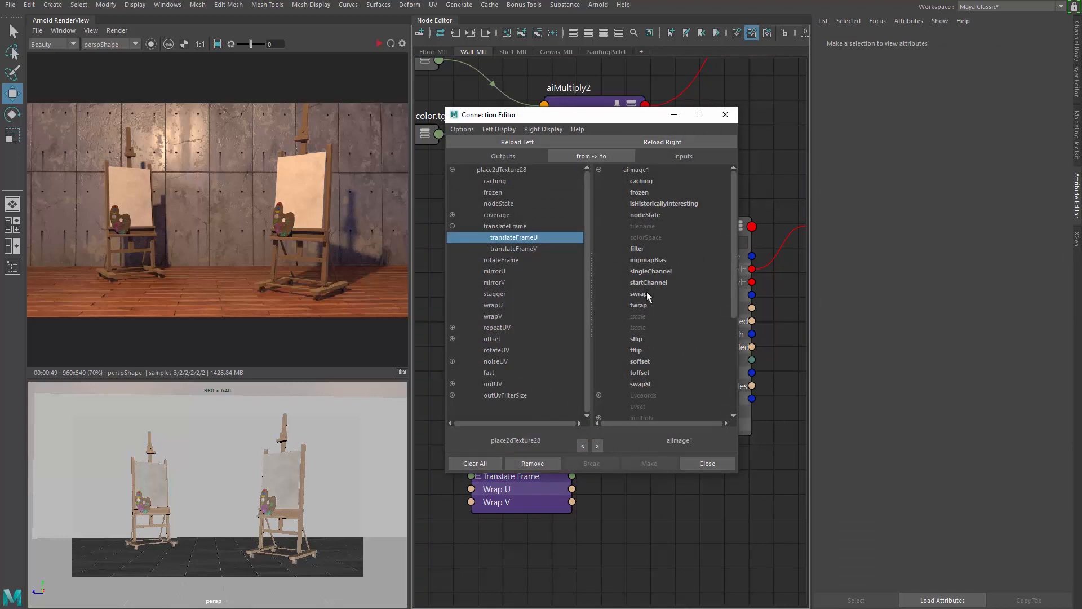
pyautogui.click(642, 294)
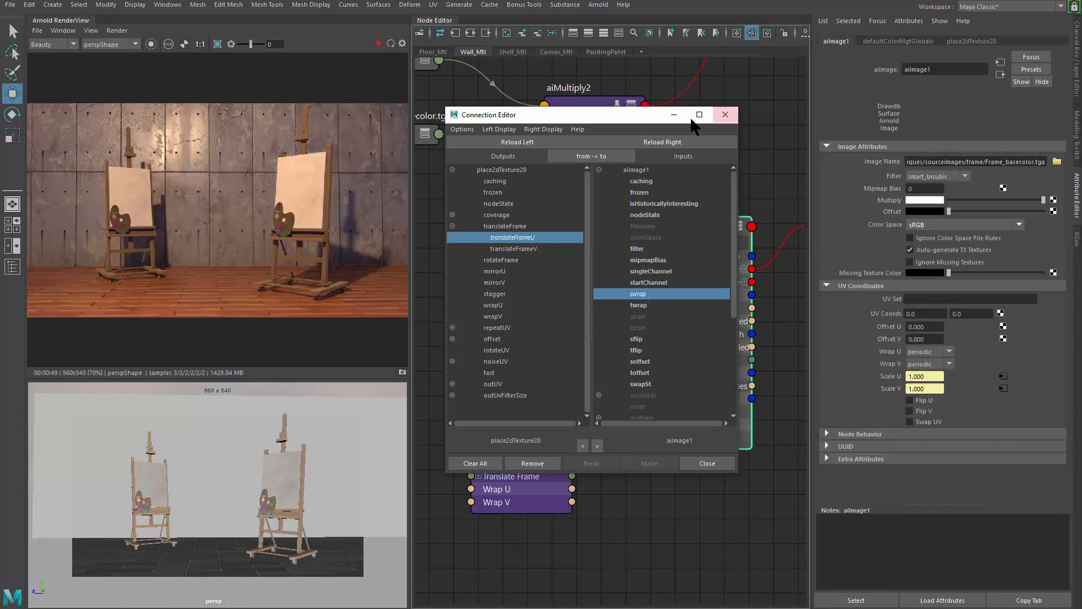
pyautogui.moveTo(580, 120); pyautogui.dragTo(511, 120)
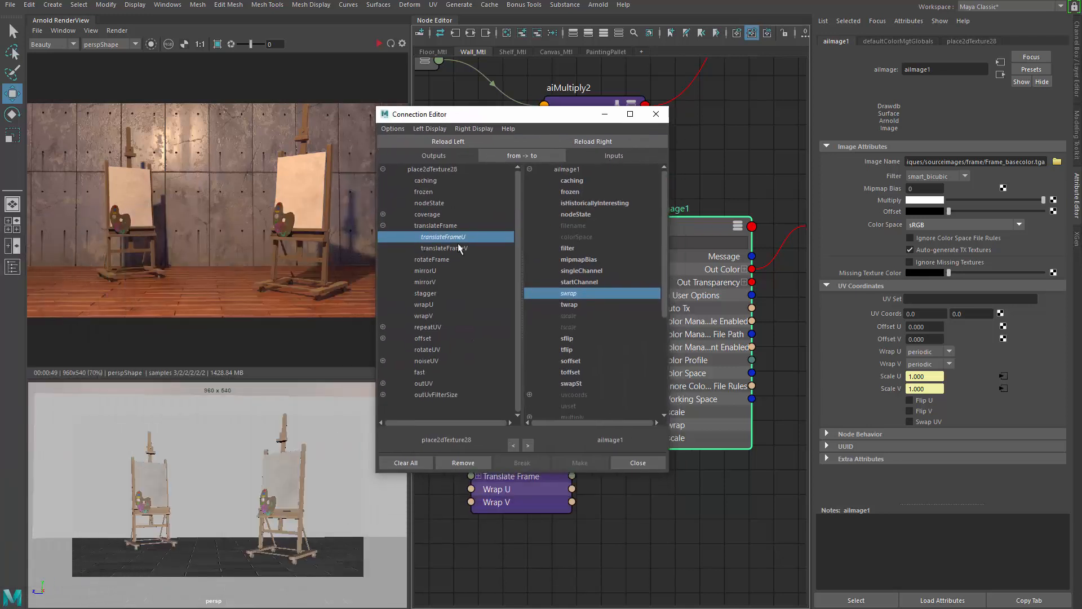
pyautogui.click(571, 293)
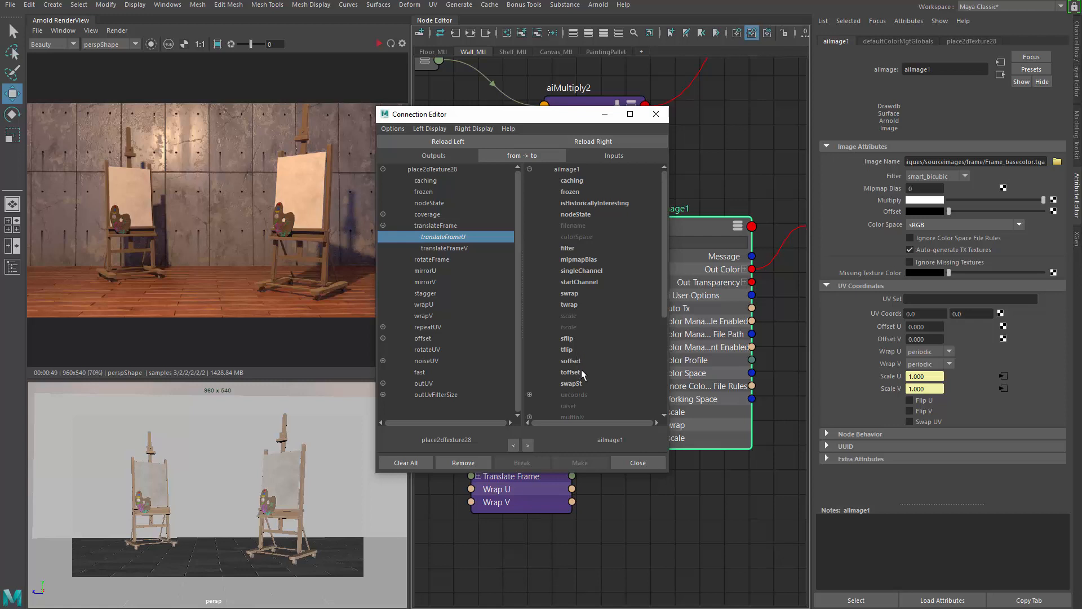
# - Connect translateFrameU to aiImage1's soffset and translateFrameV to its toffset
pyautogui.click(582, 361)
pyautogui.click(454, 249)
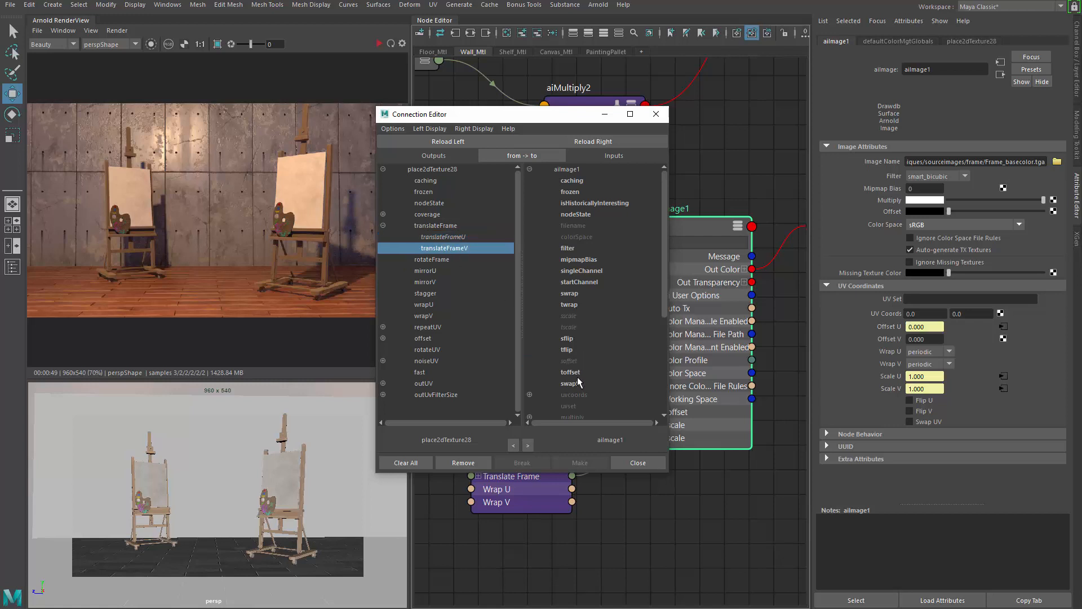
pyautogui.click(578, 373)
pyautogui.click(657, 114)
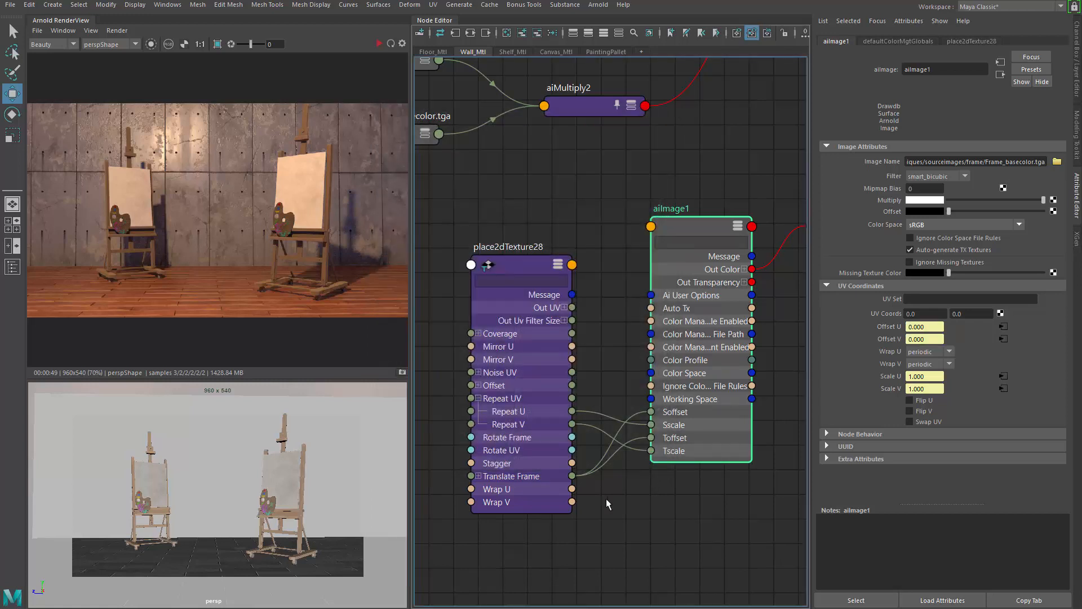
# - Align the place2dTexture28 node with aiImage1 and unfold its Translate Frame attribute to show the individual U and V connections
pyautogui.moveTo(557, 419); pyautogui.dragTo(517, 382)
pyautogui.click(440, 438)
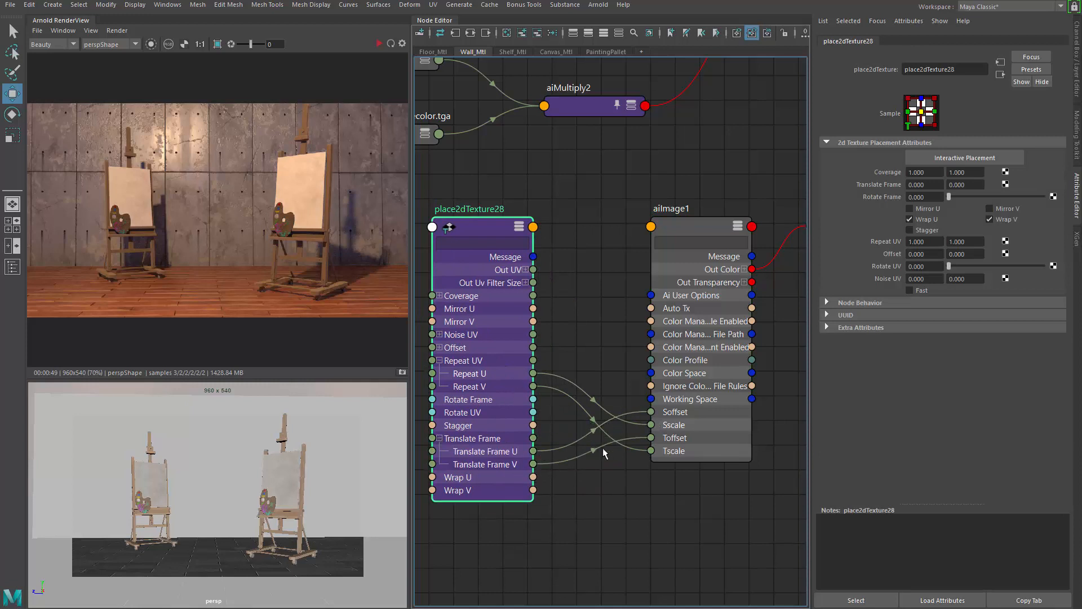
pyautogui.keyDown('alt'); pyautogui.moveTo(595, 358); pyautogui.dragTo(617, 323, button='middle'); pyautogui.keyUp('alt')
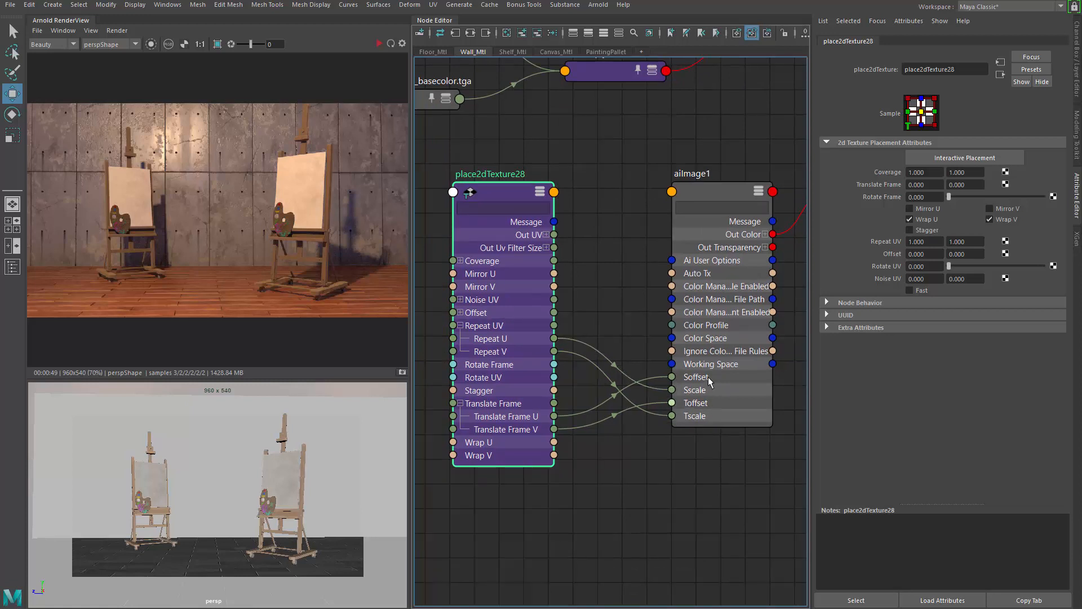
# - Collapse the place2dTexture28 and aiImage1 nodes to their compact form and position place2dTexture28 beside aiImage1
pyautogui.keyDown('alt'); pyautogui.moveTo(612, 274); pyautogui.dragTo(606, 297, button='middle'); pyautogui.keyUp('alt')
pyautogui.scroll(-3, 606, 297)
pyautogui.press('1')
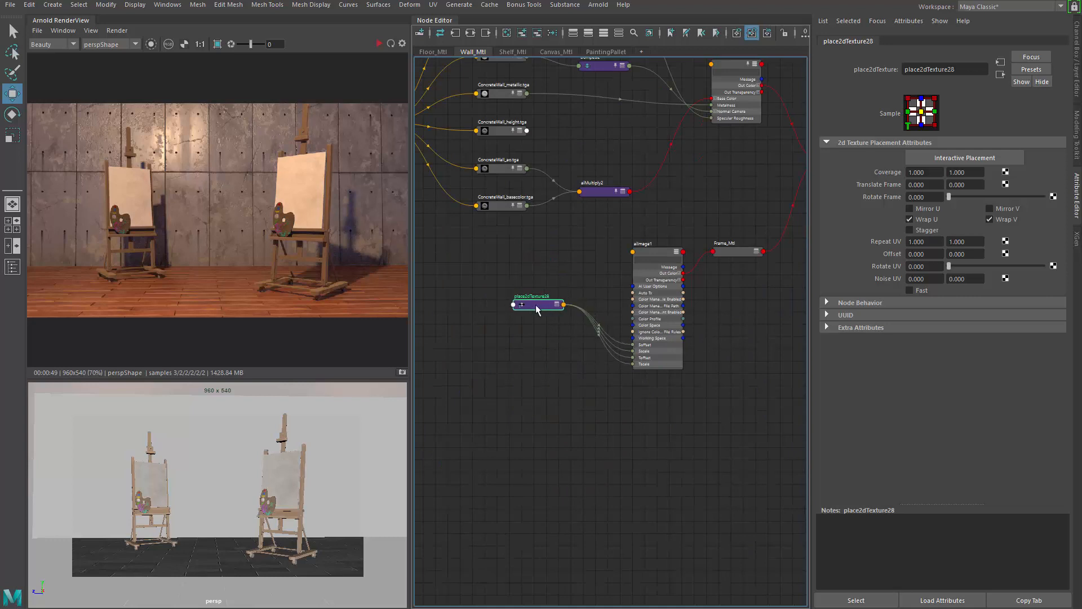
pyautogui.scroll(4, 535, 325)
pyautogui.scroll(-5, 535, 325)
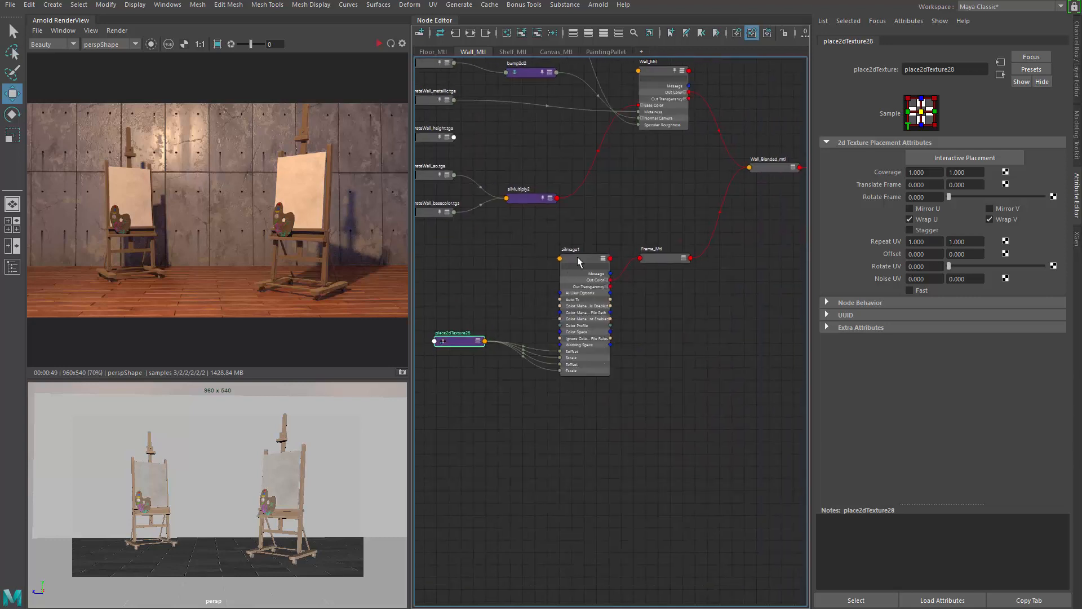
pyautogui.click(580, 259)
pyautogui.press('1')
pyautogui.keyDown('alt'); pyautogui.moveTo(477, 300); pyautogui.dragTo(522, 263, button='middle'); pyautogui.keyUp('alt')
pyautogui.moveTo(511, 306); pyautogui.dragTo(523, 251)
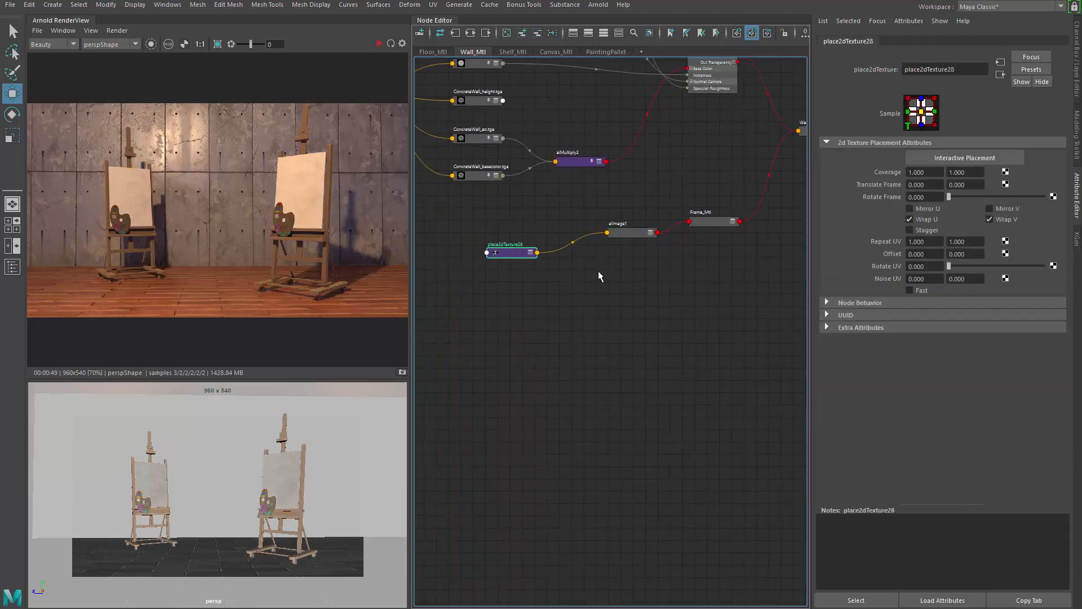
# - Run a test render of the scene in Arnold RenderView, check the blended wall, and stop the render
pyautogui.scroll(2, 581, 291)
pyautogui.scroll(-5, 558, 293)
pyautogui.scroll(2, 558, 271)
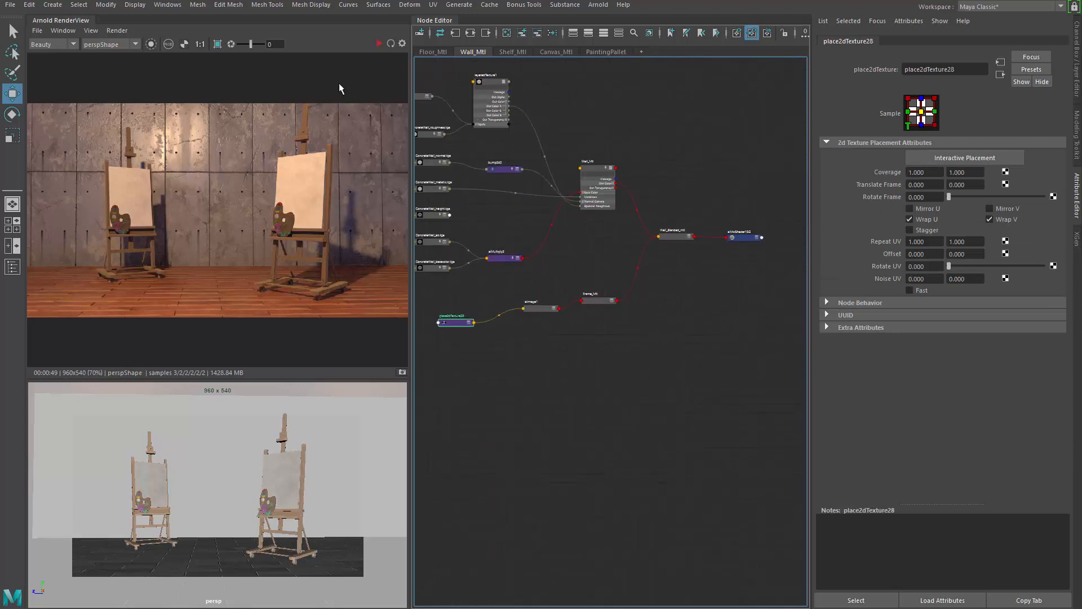
pyautogui.click(379, 45)
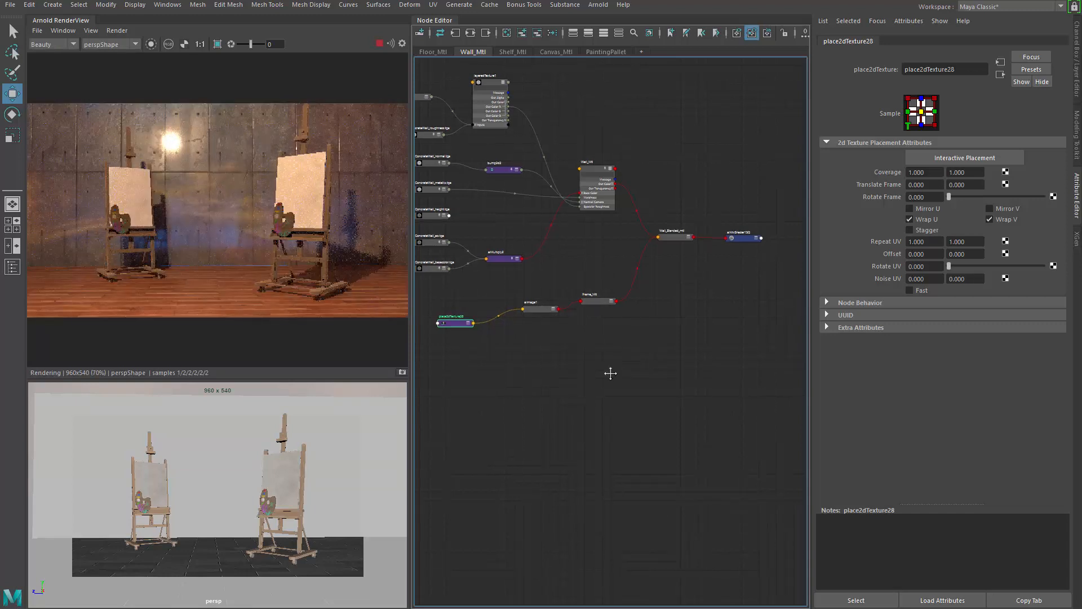
pyautogui.scroll(3, 606, 367)
pyautogui.click(379, 44)
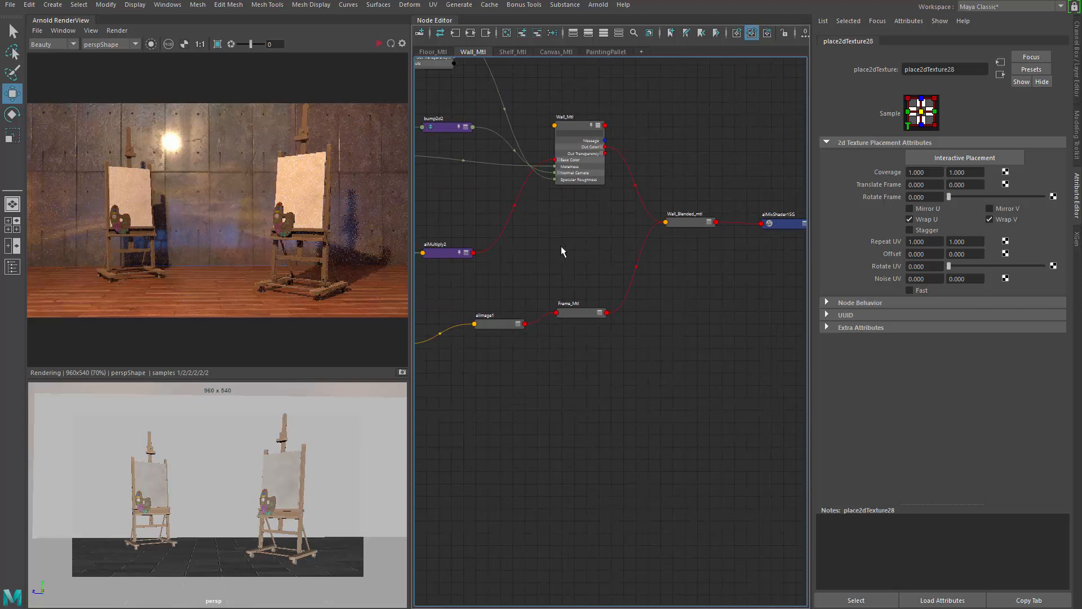
# - Line up place2dTexture28 and aiImage1 in a row with Frame_Mtl and clear the selection
pyautogui.scroll(-3, 608, 224)
pyautogui.scroll(3, 631, 229)
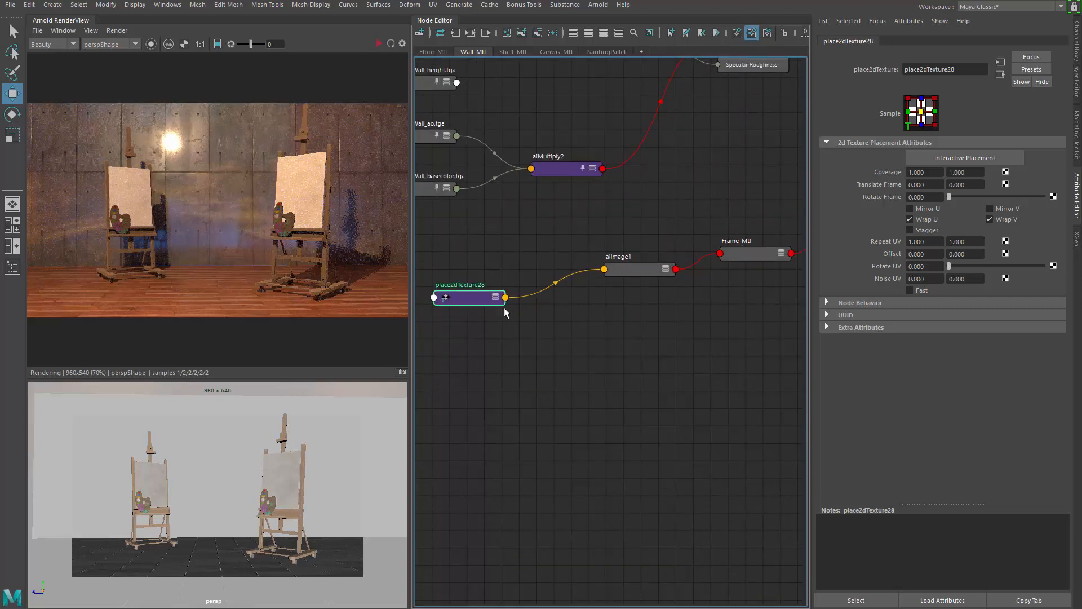
pyautogui.moveTo(499, 302); pyautogui.dragTo(535, 265)
pyautogui.moveTo(598, 330); pyautogui.dragTo(518, 347, button='middle')
pyautogui.moveTo(567, 289); pyautogui.dragTo(562, 272)
pyautogui.click(651, 302)
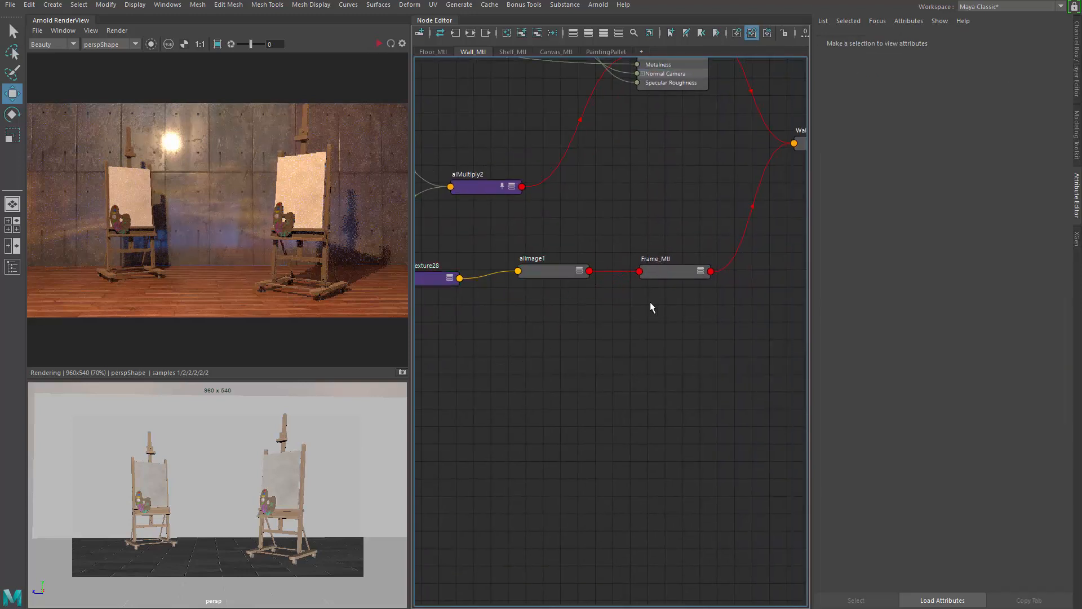
# - Duplicate aiImage1 once using Duplicate Special with its settings reset and Duplicate input connections enabled
pyautogui.click(550, 270)
pyautogui.moveTo(575, 306); pyautogui.dragTo(607, 312, button='middle')
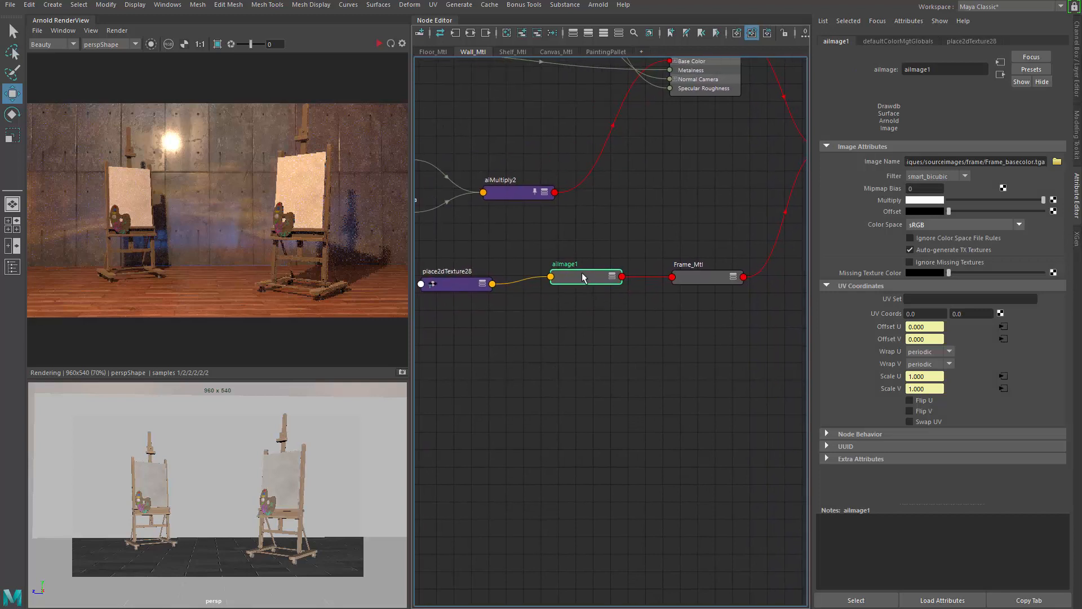
pyautogui.click(29, 4)
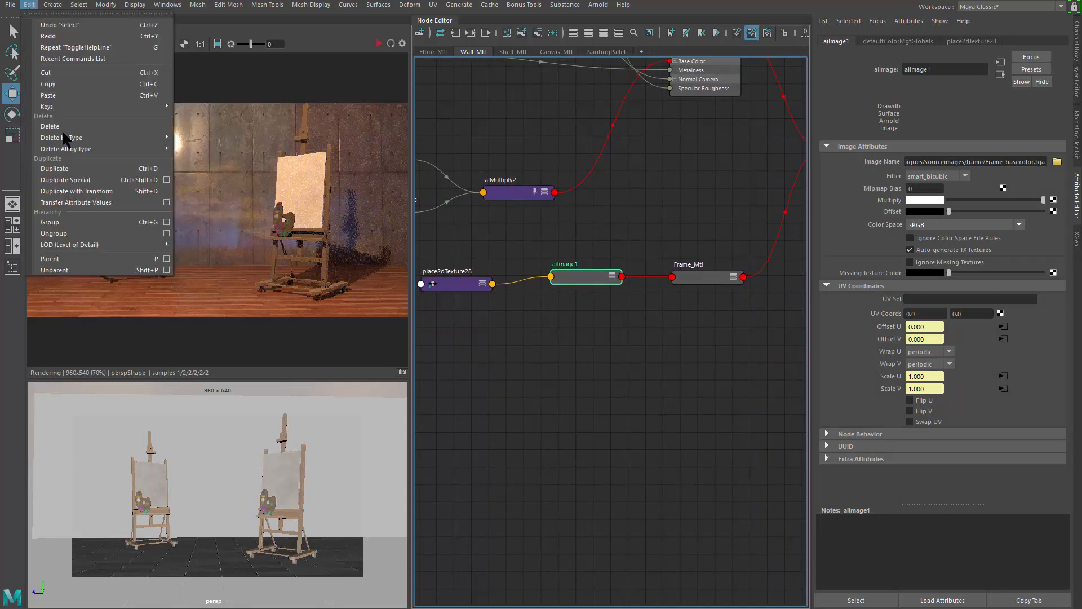
pyautogui.click(167, 179)
pyautogui.click(265, 100)
pyautogui.click(285, 124)
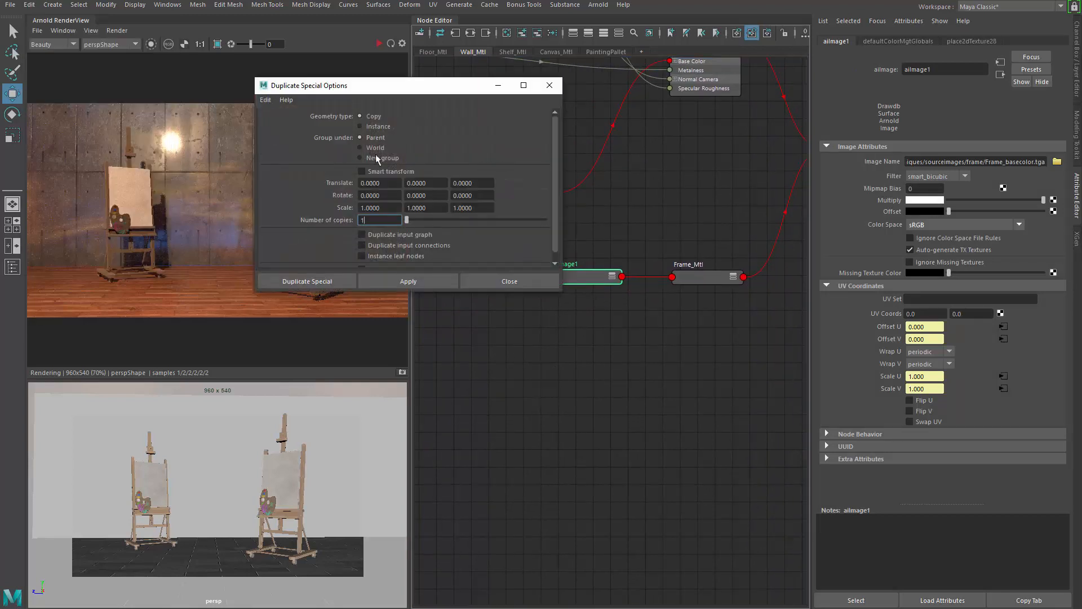
pyautogui.click(398, 249)
pyautogui.moveTo(426, 85); pyautogui.dragTo(212, 66)
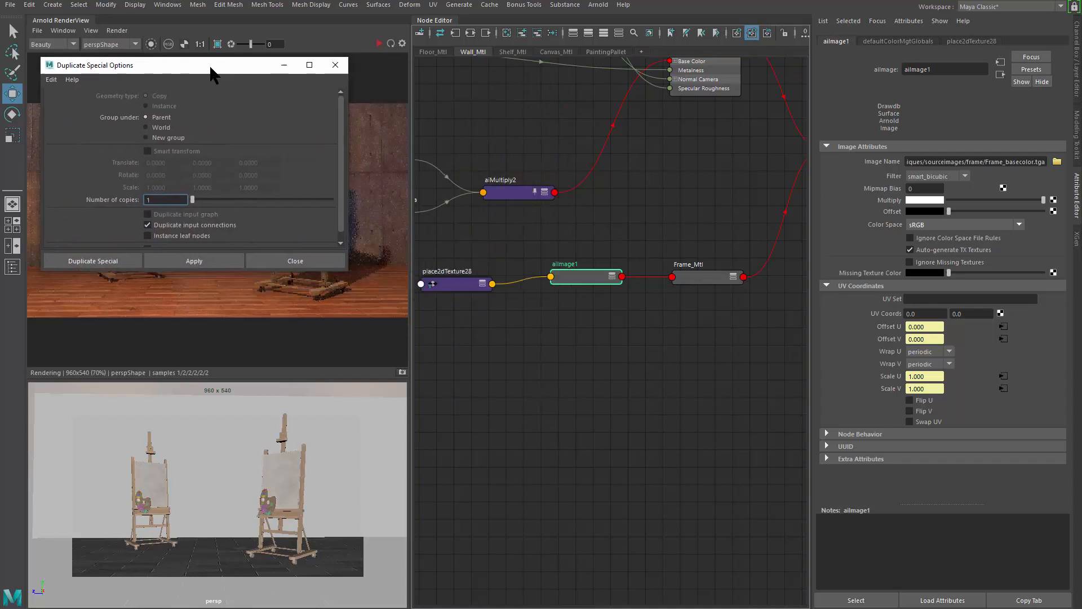
pyautogui.click(194, 261)
# - Collapse layeredTexture1 and move it with its ramp, file and placement nodes above the ConcreteWall textures
pyautogui.scroll(-3, 568, 312)
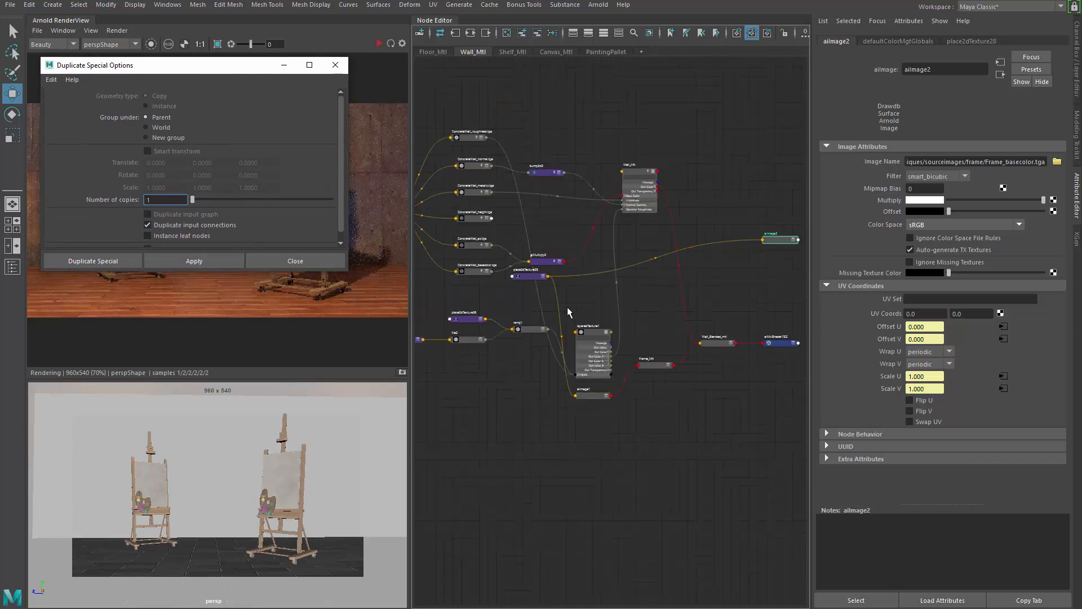
pyautogui.scroll(5, 583, 322)
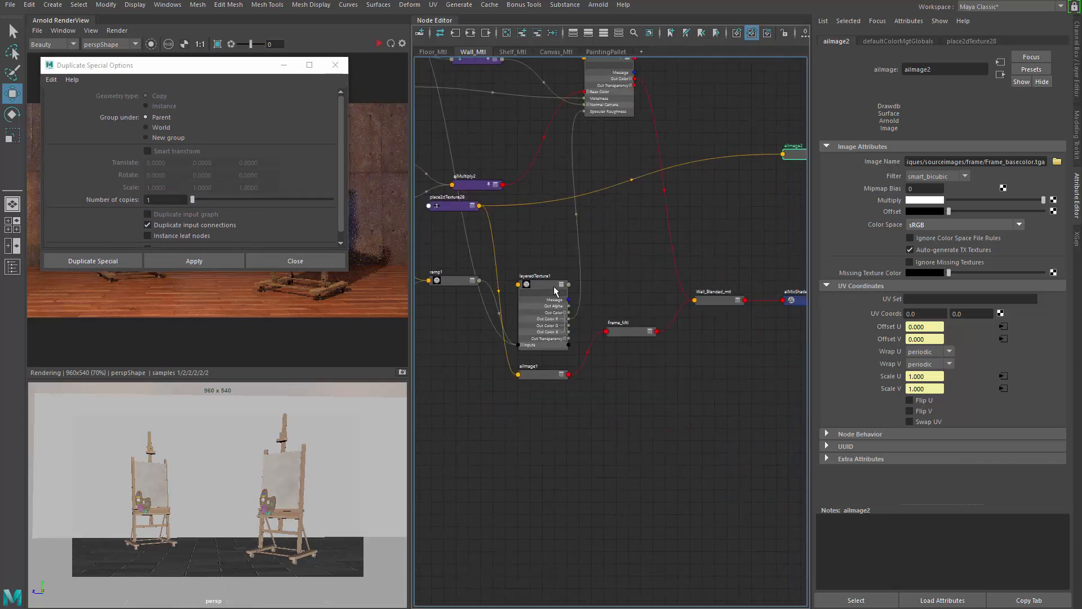
pyautogui.click(544, 282)
pyautogui.scroll(-6, 561, 282)
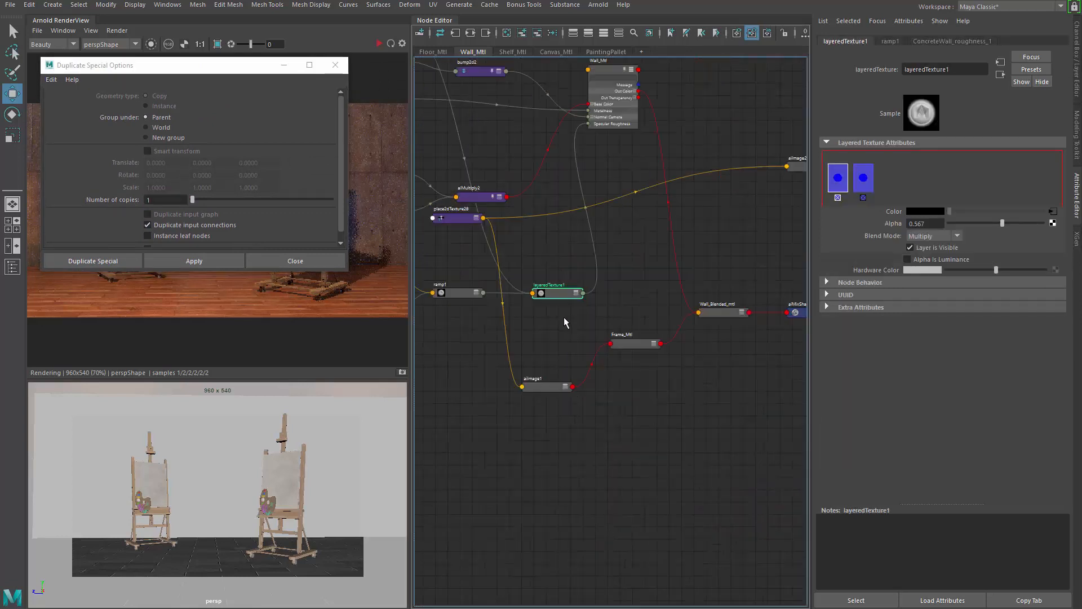
pyautogui.scroll(3, 560, 291)
pyautogui.click(514, 321)
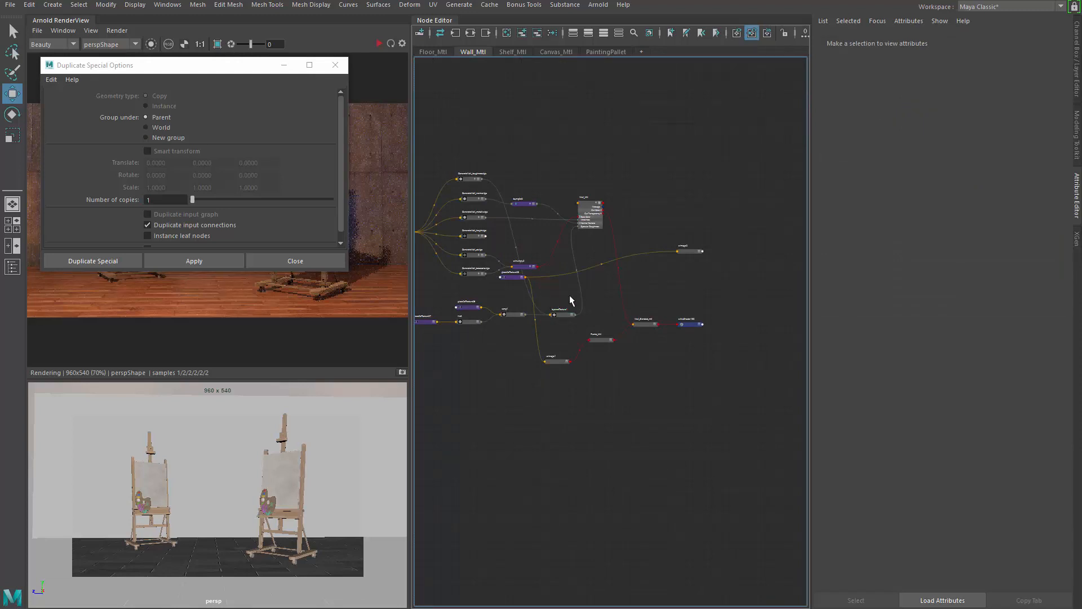
pyautogui.moveTo(569, 295); pyautogui.dragTo(494, 318)
pyautogui.keyDown('shift'); pyautogui.click(428, 322); pyautogui.keyUp('shift')
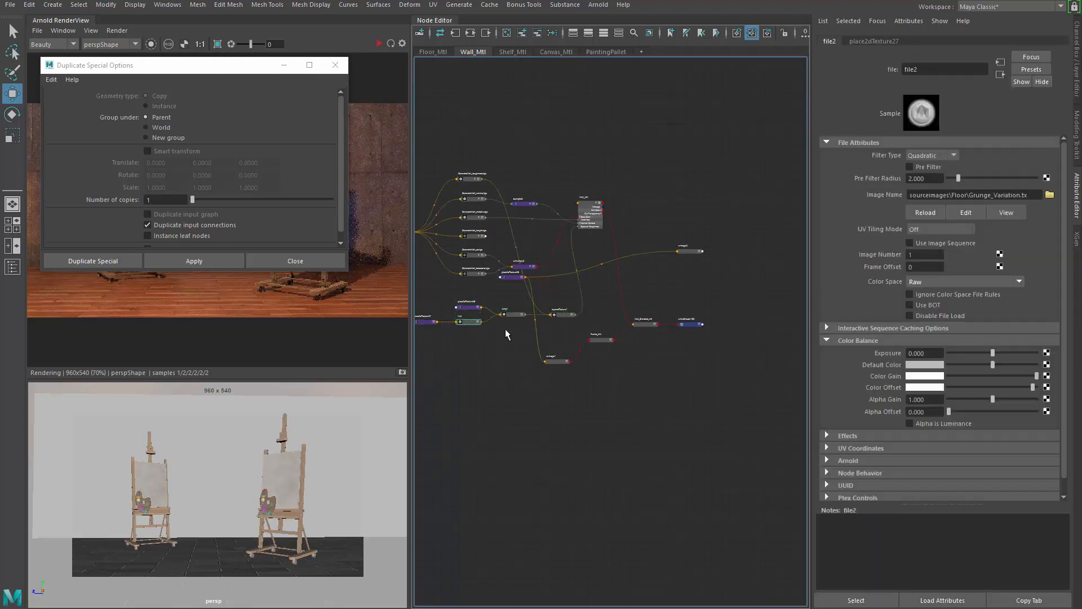
pyautogui.moveTo(572, 295); pyautogui.dragTo(456, 140)
pyautogui.click(604, 181)
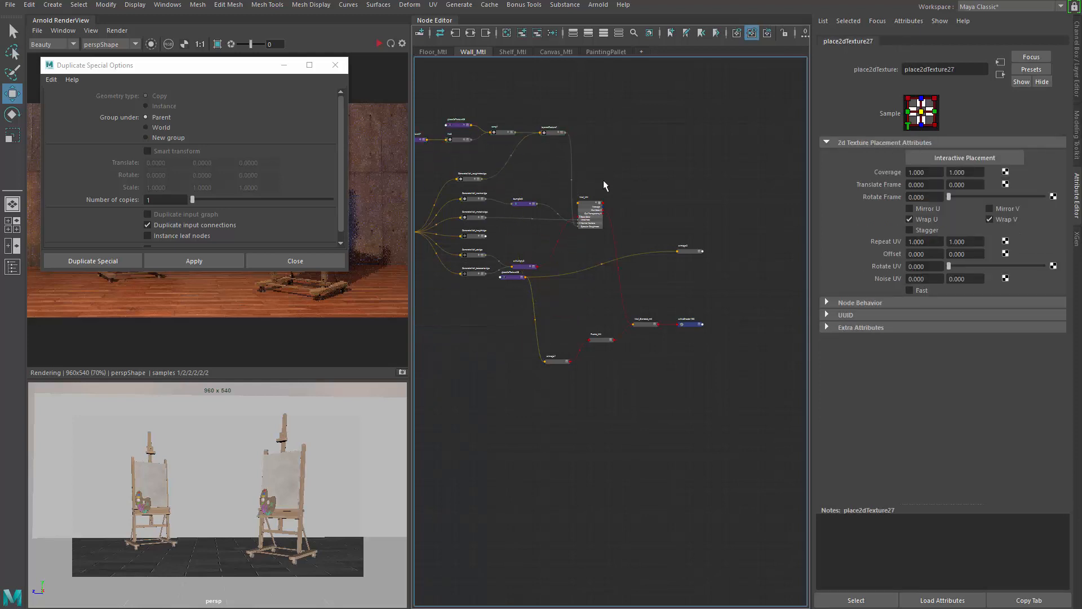
# - Move place2dTexture28 and aiImage1 below the wall textures and place aiImage2 beneath aiImage1
pyautogui.scroll(6, 521, 231)
pyautogui.moveTo(519, 323); pyautogui.dragTo(523, 360)
pyautogui.keyDown('alt'); pyautogui.moveTo(658, 393); pyautogui.dragTo(518, 333, button='middle'); pyautogui.keyUp('alt')
pyautogui.scroll(-3, 588, 352)
pyautogui.keyDown('alt'); pyautogui.moveTo(610, 357); pyautogui.dragTo(534, 359, button='middle'); pyautogui.keyUp('alt')
pyautogui.moveTo(705, 237); pyautogui.dragTo(478, 500)
pyautogui.keyDown('alt'); pyautogui.moveTo(542, 442); pyautogui.dragTo(643, 390, button='middle'); pyautogui.keyUp('alt')
pyautogui.moveTo(584, 451); pyautogui.dragTo(538, 452)
pyautogui.moveTo(551, 403); pyautogui.dragTo(547, 285)
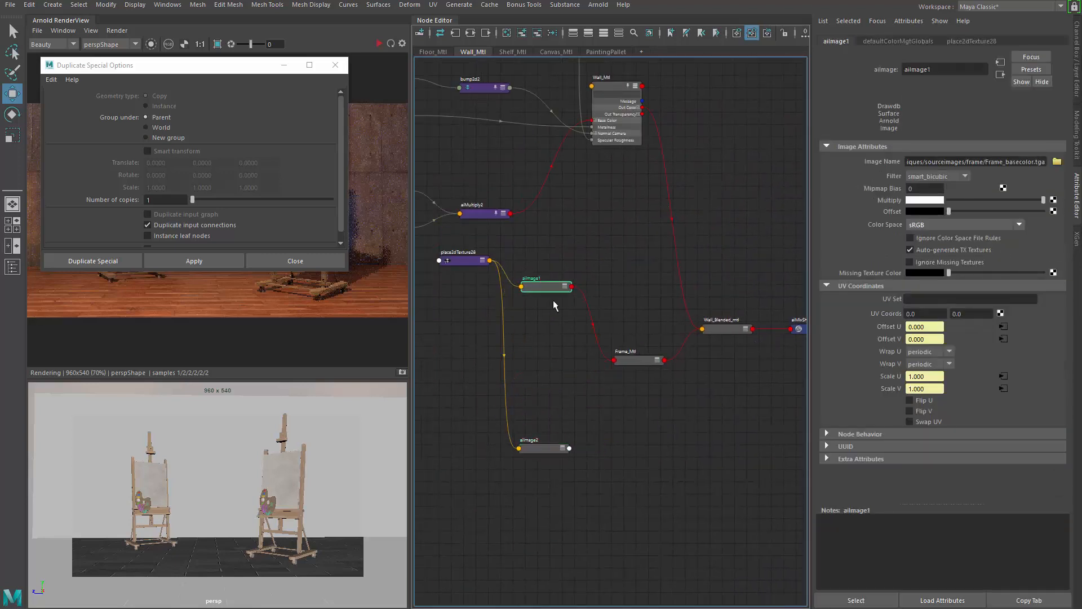
# - Rearrange Frame_Mtl, Wall_Blended_mtl and aiMixShader1SG so the shading chain flows clearly after aiImage1
pyautogui.moveTo(635, 359); pyautogui.dragTo(635, 297)
pyautogui.moveTo(722, 329); pyautogui.dragTo(747, 204)
pyautogui.keyDown('alt'); pyautogui.moveTo(734, 221); pyautogui.dragTo(573, 228, button='middle'); pyautogui.keyUp('alt')
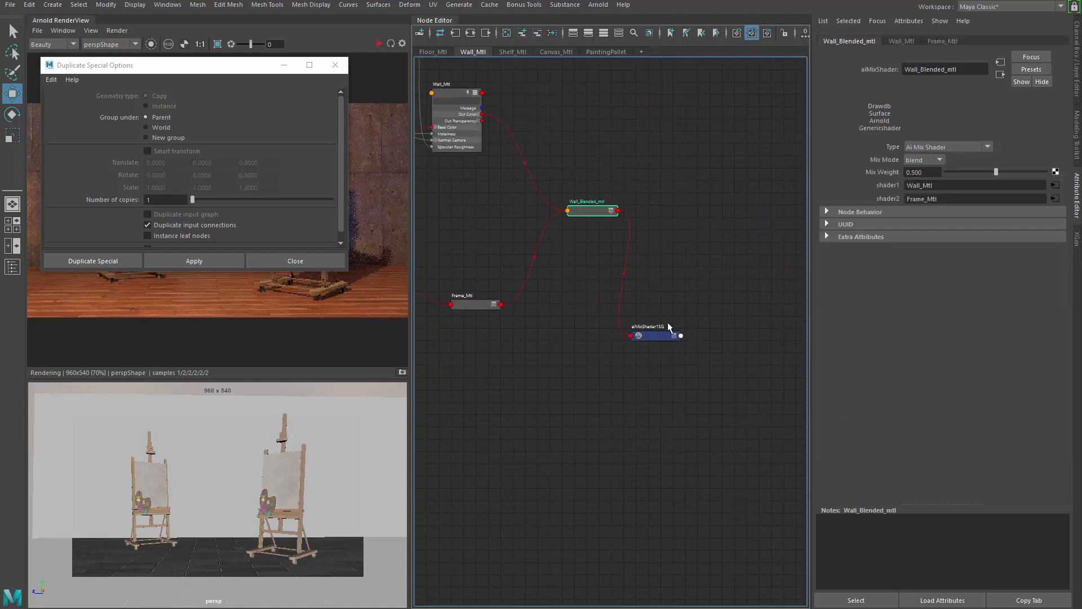
pyautogui.moveTo(669, 327); pyautogui.dragTo(708, 221)
pyautogui.keyDown('alt'); pyautogui.moveTo(695, 235); pyautogui.dragTo(719, 221, button='middle'); pyautogui.keyUp('alt')
pyautogui.moveTo(749, 153); pyautogui.dragTo(503, 318)
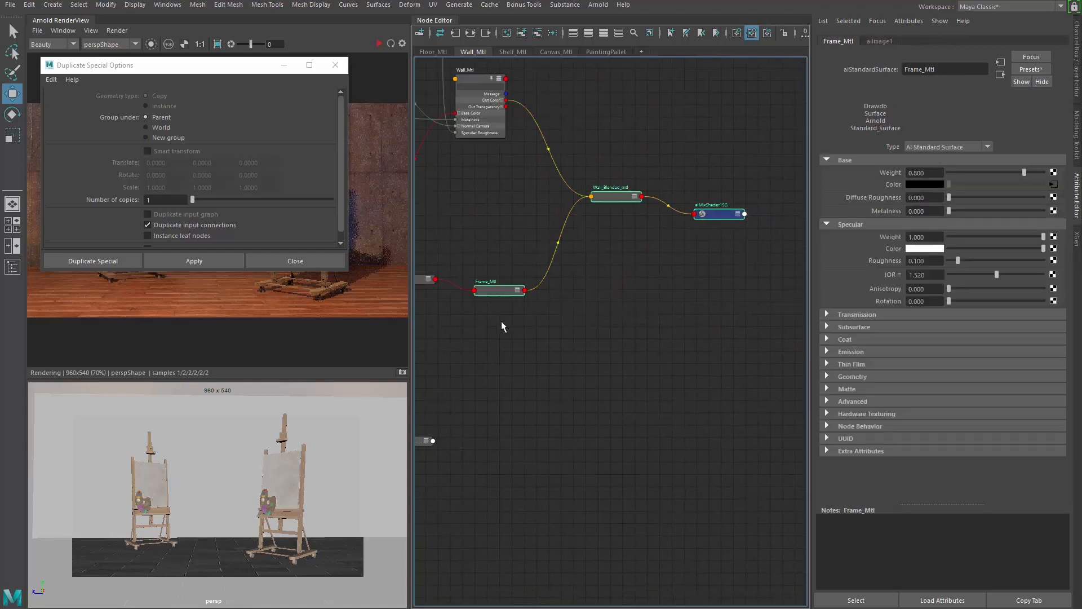
pyautogui.keyDown('alt'); pyautogui.moveTo(548, 328); pyautogui.dragTo(677, 299, button='middle'); pyautogui.keyUp('alt')
pyautogui.click(543, 250)
# - Place place2dTexture28 between aiImage1 and aiImage2, and check that it feeds both image nodes
pyautogui.moveTo(457, 221); pyautogui.dragTo(436, 353)
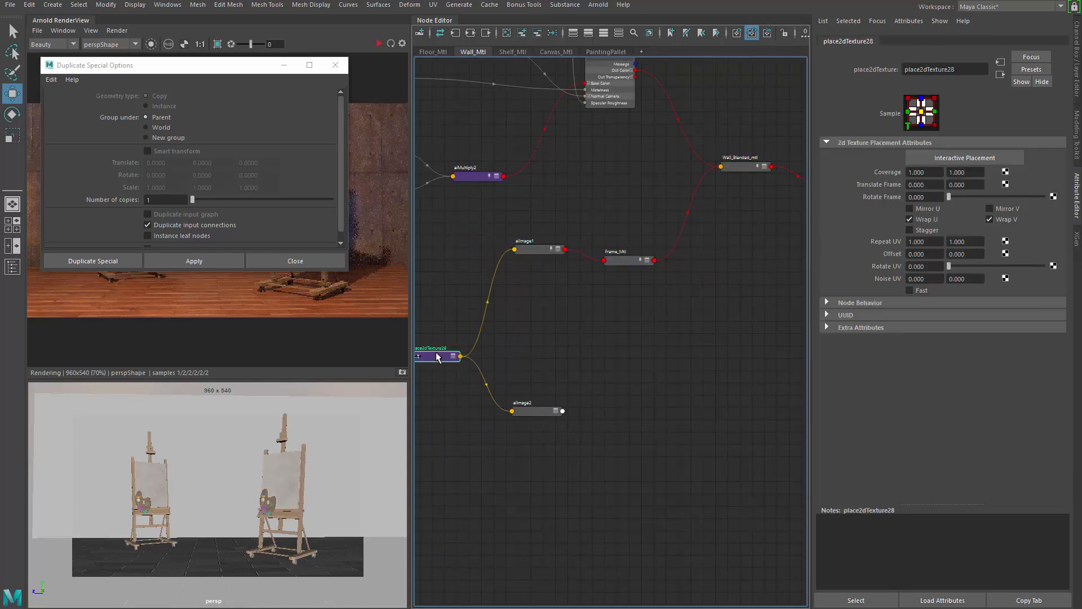
pyautogui.click(539, 401)
pyautogui.click(553, 401)
pyautogui.scroll(3, 553, 398)
pyautogui.keyDown('alt'); pyautogui.moveTo(539, 351); pyautogui.dragTo(539, 310, button='middle'); pyautogui.keyUp('alt')
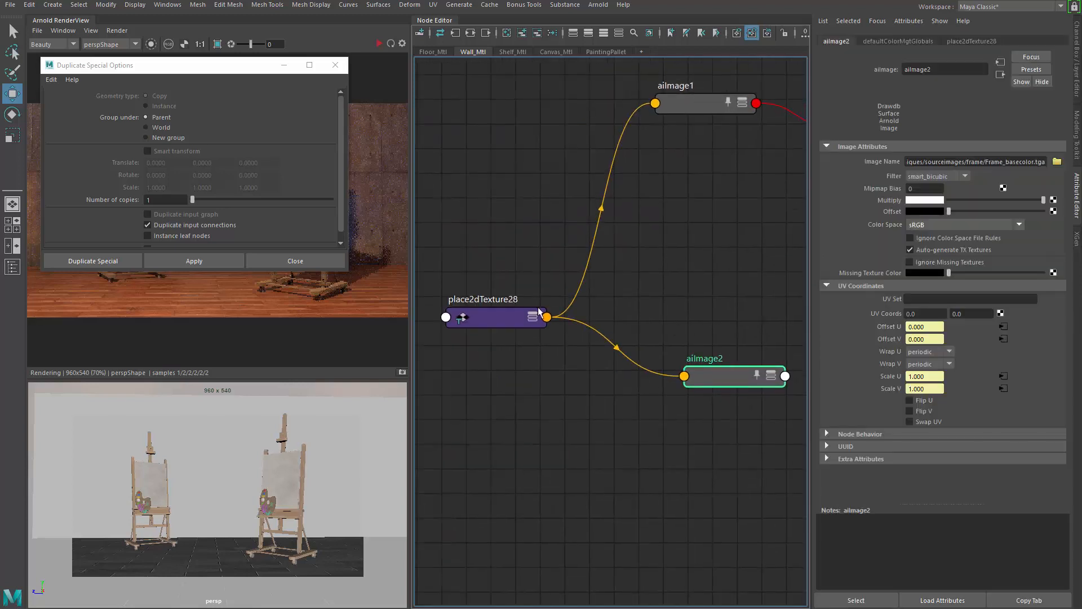
pyautogui.scroll(-4, 562, 384)
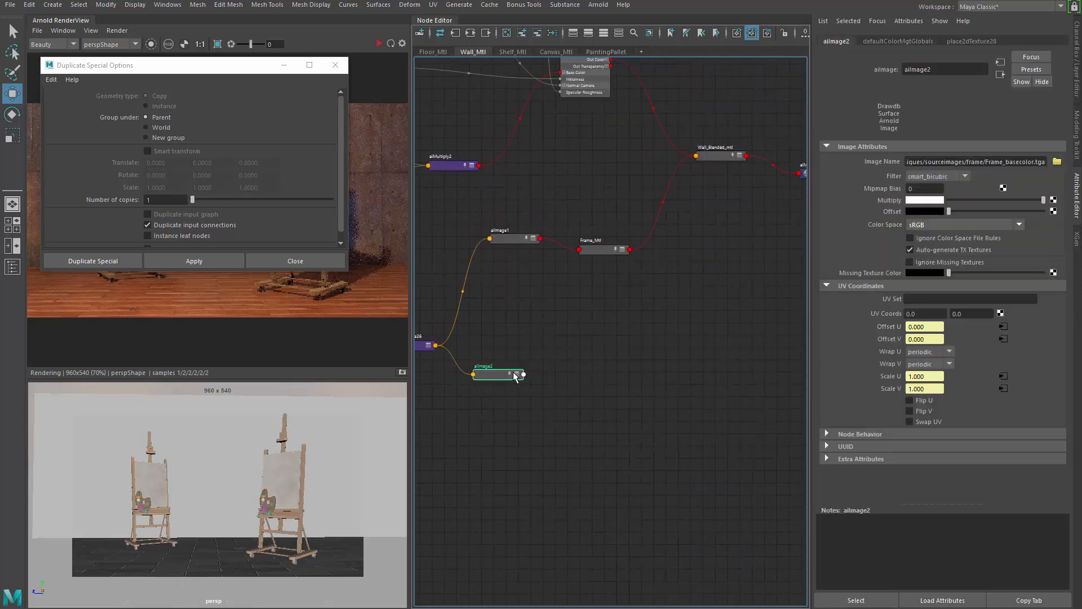
# - Duplicate aiImage2 with its input connections and place the copy below it, adjusting place2dTexture28's position
pyautogui.keyDown('alt'); pyautogui.moveTo(513, 371); pyautogui.dragTo(622, 305, button='middle'); pyautogui.keyUp('alt')
pyautogui.click(205, 259)
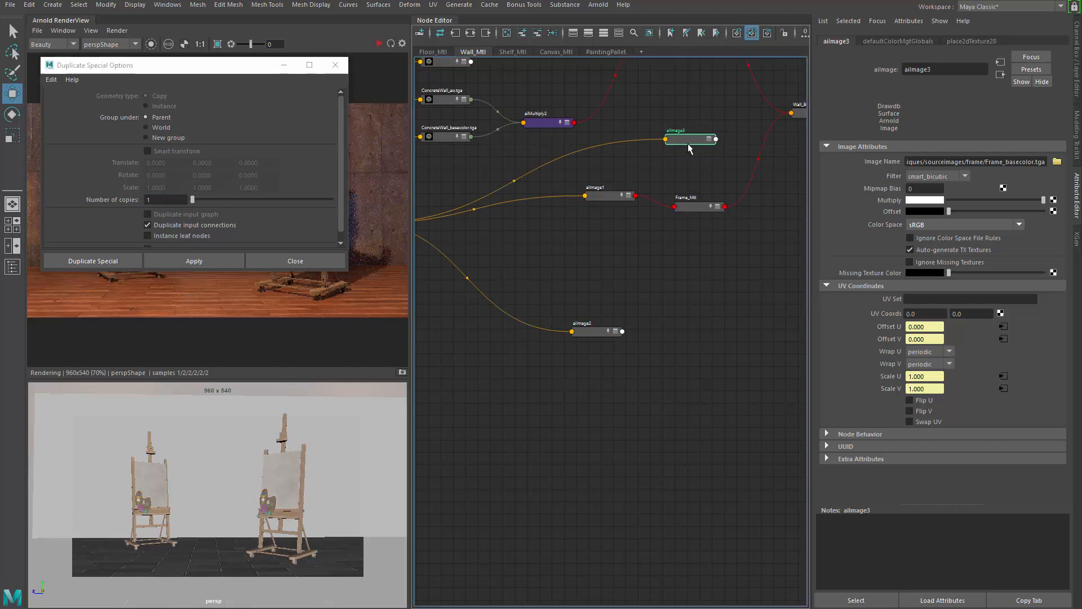
pyautogui.moveTo(530, 261); pyautogui.dragTo(587, 346)
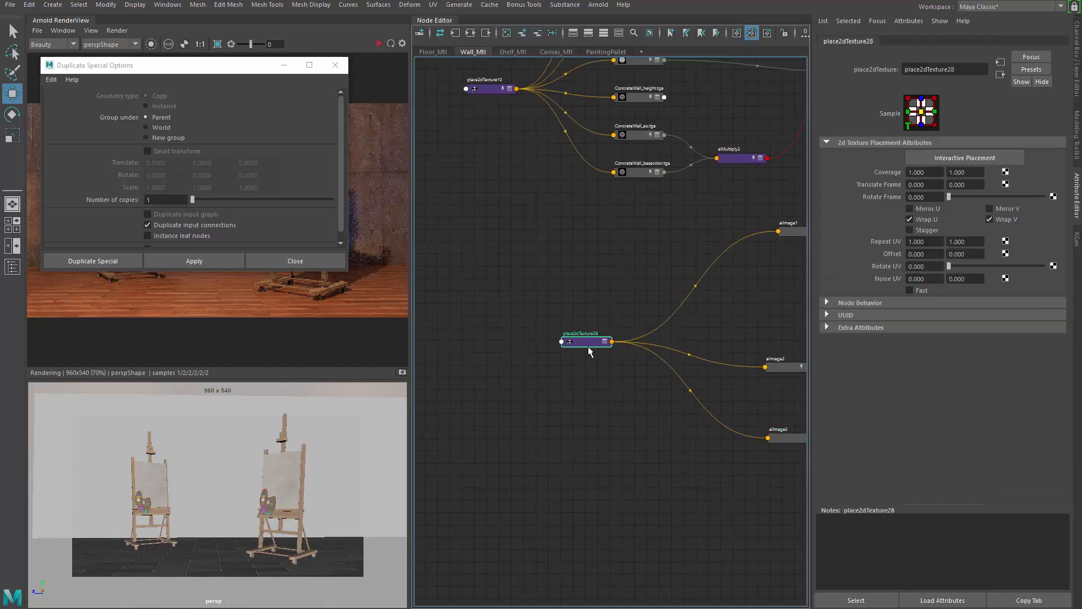
pyautogui.keyDown('alt'); pyautogui.moveTo(714, 454); pyautogui.dragTo(556, 360, button='middle'); pyautogui.keyUp('alt')
pyautogui.click(557, 361)
pyautogui.click(630, 347)
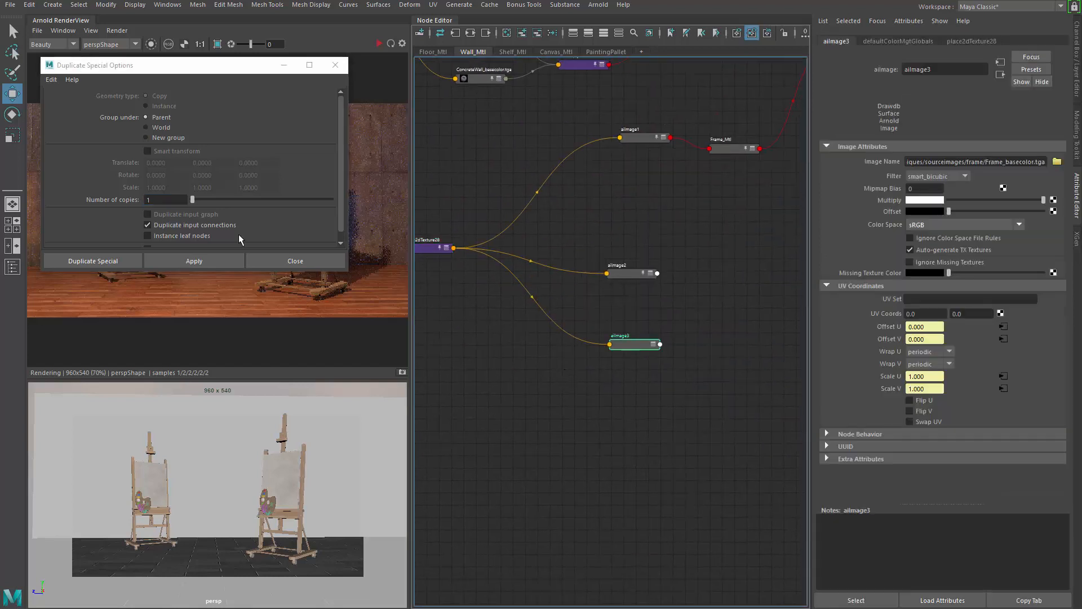
# - Create three more copies of aiImage3 with their input connections to place2dTexture28
pyautogui.click(208, 261)
pyautogui.click(208, 261)
pyautogui.click(208, 261)
pyautogui.keyDown('alt'); pyautogui.moveTo(680, 164); pyautogui.dragTo(666, 166, button='middle'); pyautogui.keyUp('alt')
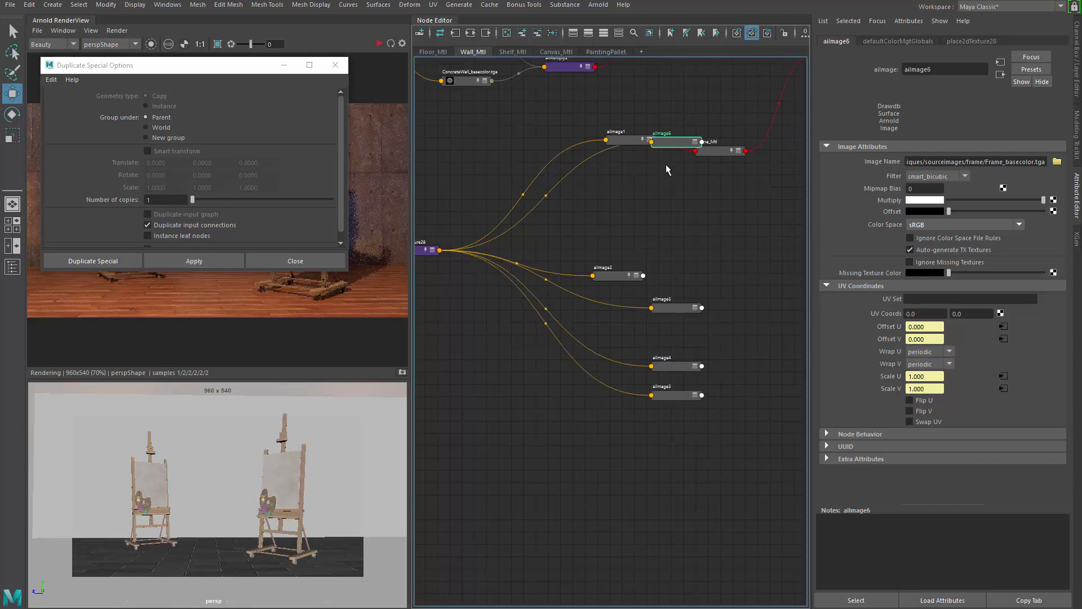
# - Arrange the duplicated aiImage nodes in a column beneath aiImage1, with aiImage6 directly below it and aiImage2 next
pyautogui.moveTo(666, 140); pyautogui.dragTo(615, 227)
pyautogui.moveTo(612, 279); pyautogui.dragTo(630, 268)
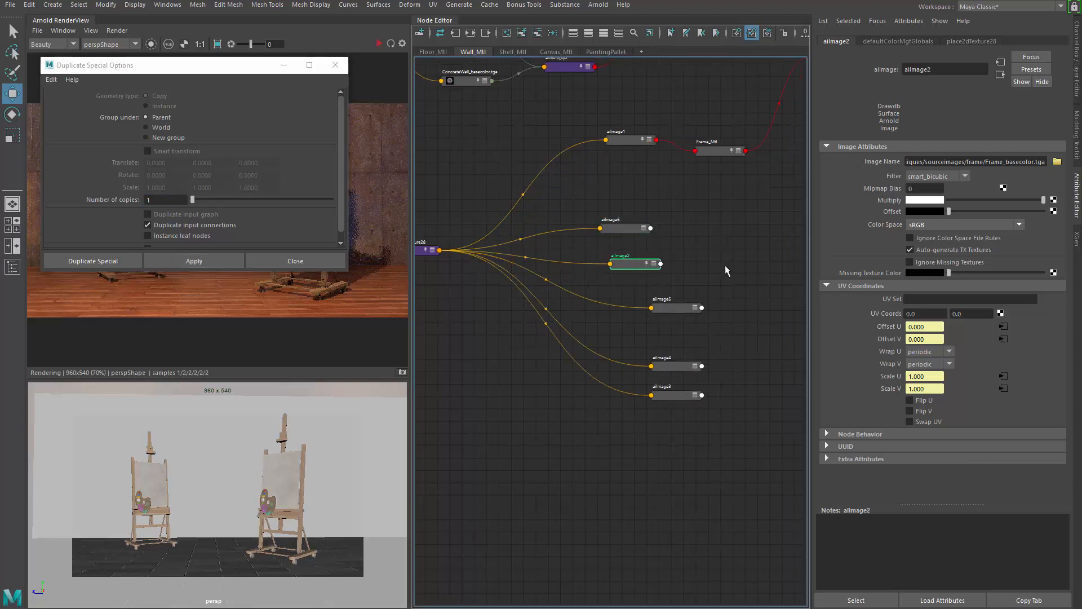
pyautogui.keyDown('shift'); pyautogui.moveTo(727, 270); pyautogui.dragTo(668, 382); pyautogui.keyUp('shift')
pyautogui.moveTo(755, 255); pyautogui.dragTo(592, 435)
pyautogui.moveTo(636, 265); pyautogui.dragTo(589, 257)
pyautogui.click(699, 278)
pyautogui.click(588, 255)
pyautogui.scroll(6, 669, 242)
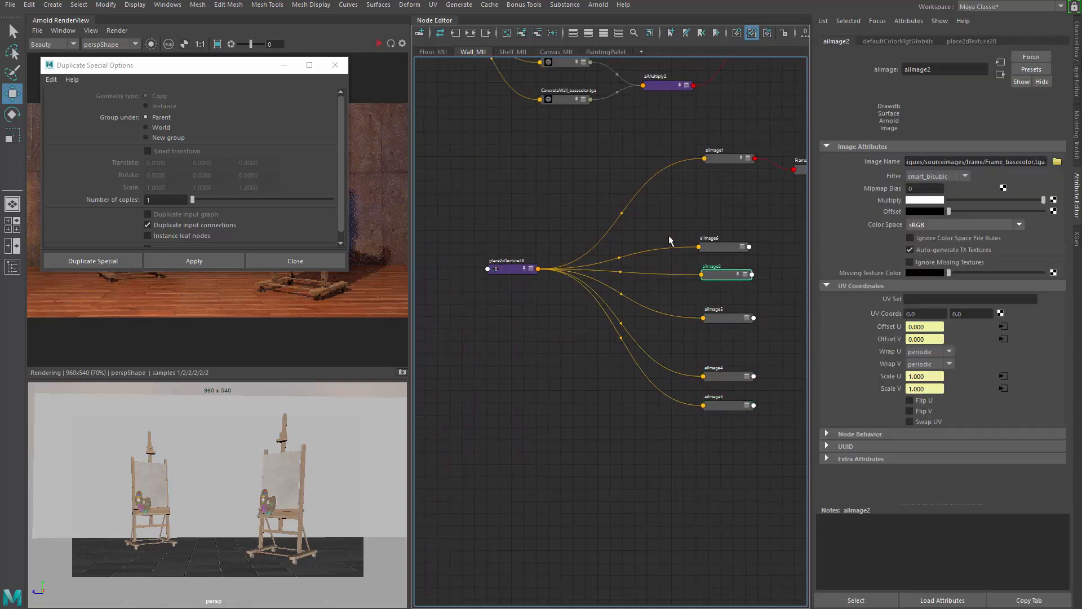
pyautogui.moveTo(713, 155); pyautogui.dragTo(720, 146)
pyautogui.moveTo(548, 304); pyautogui.dragTo(574, 247)
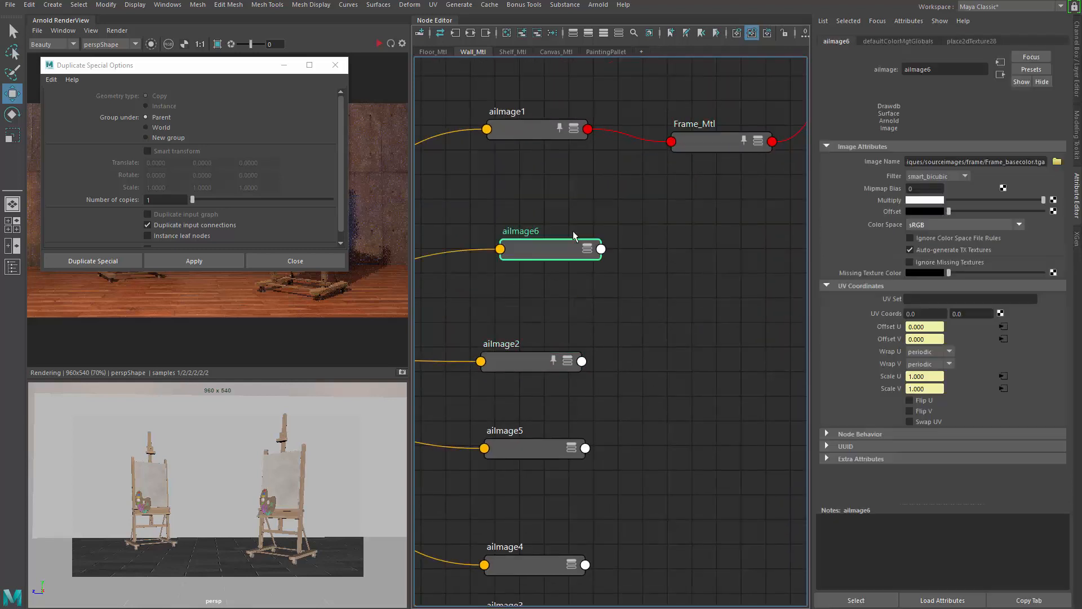
pyautogui.keyDown('alt'); pyautogui.moveTo(605, 214); pyautogui.dragTo(582, 272, button='middle'); pyautogui.keyUp('alt')
# - Expand Frame_Mtl to show its connected attributes and raise the node level with aiImage1
pyautogui.click(534, 186)
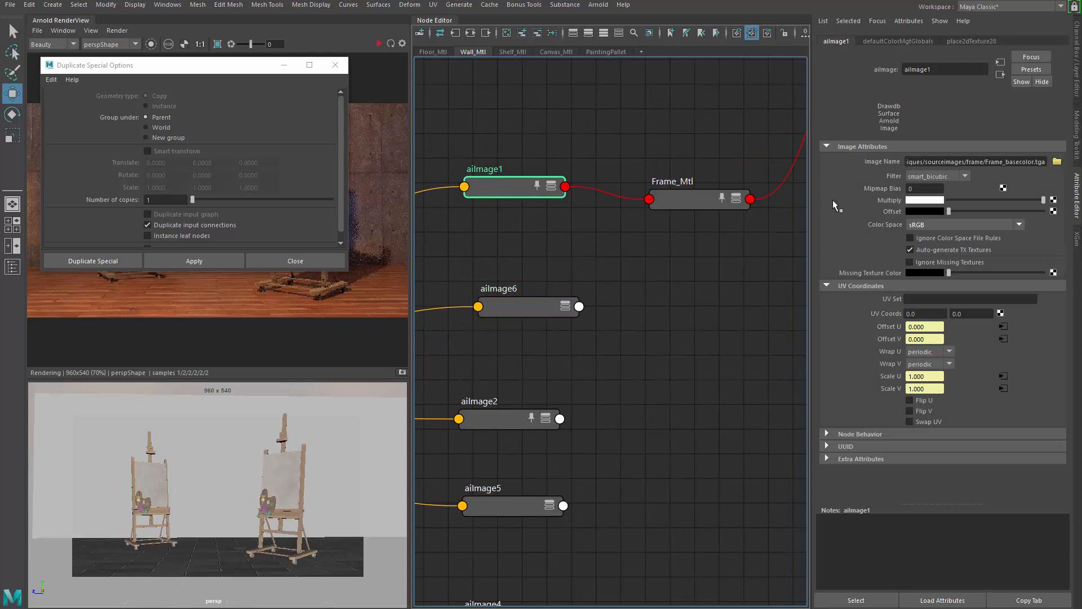
pyautogui.click(699, 200)
pyautogui.press('2')
pyautogui.moveTo(696, 239); pyautogui.dragTo(689, 175)
# - Load Frame_roughness.tga as the image of aiImage6
pyautogui.click(549, 309)
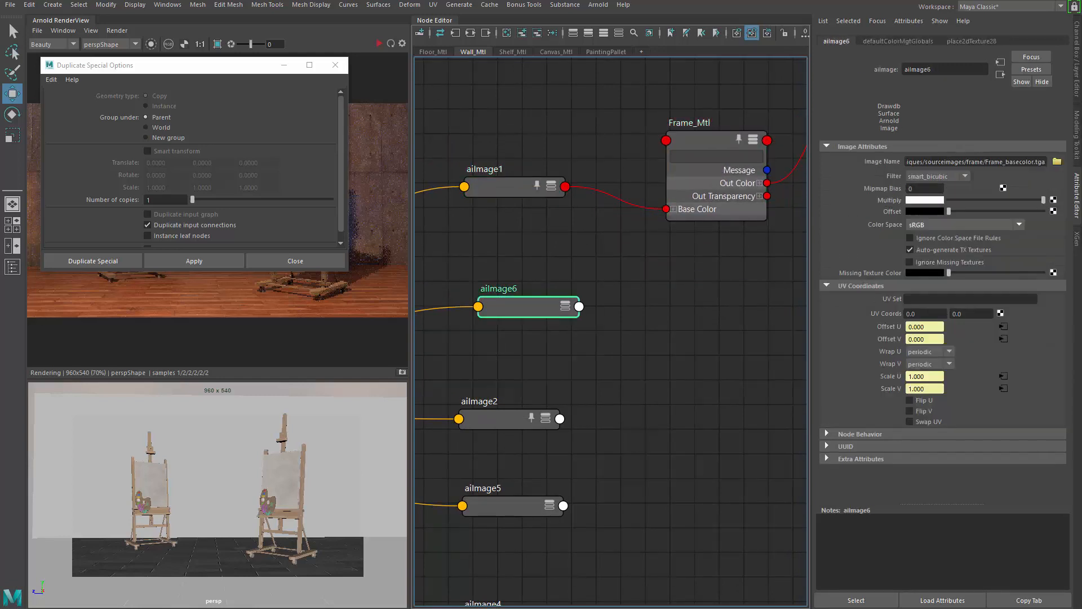
pyautogui.click(1057, 162)
pyautogui.moveTo(457, 125); pyautogui.dragTo(427, 126)
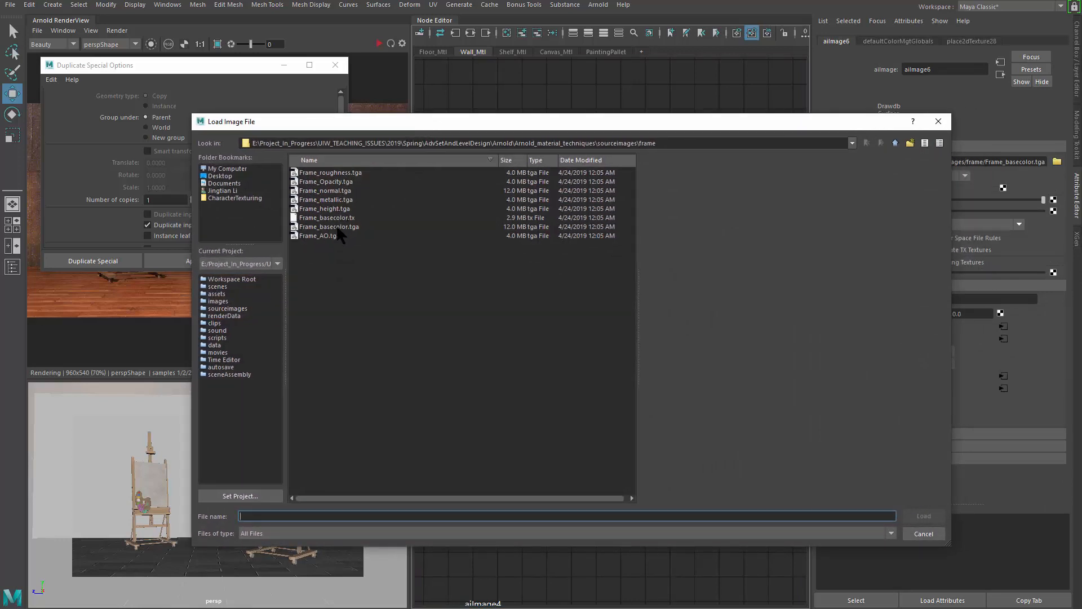
pyautogui.click(344, 174)
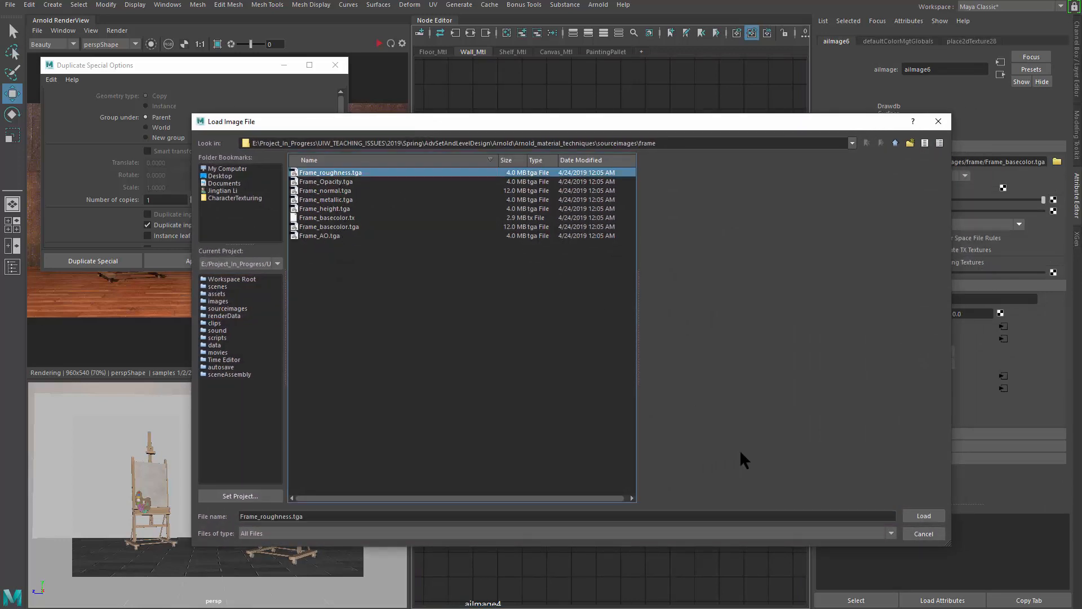
pyautogui.click(921, 515)
# - Connect the outColorR output of aiImage6 to the specularRoughness input of Frame_Mtl
pyautogui.click(689, 164)
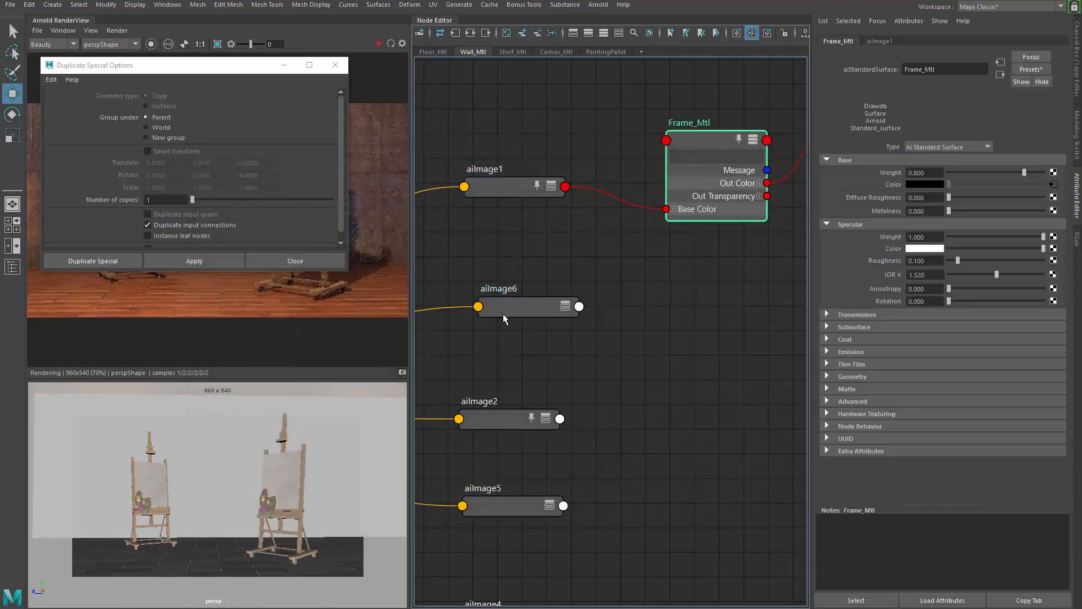
pyautogui.moveTo(872, 261); pyautogui.dragTo(871, 261, button='middle')
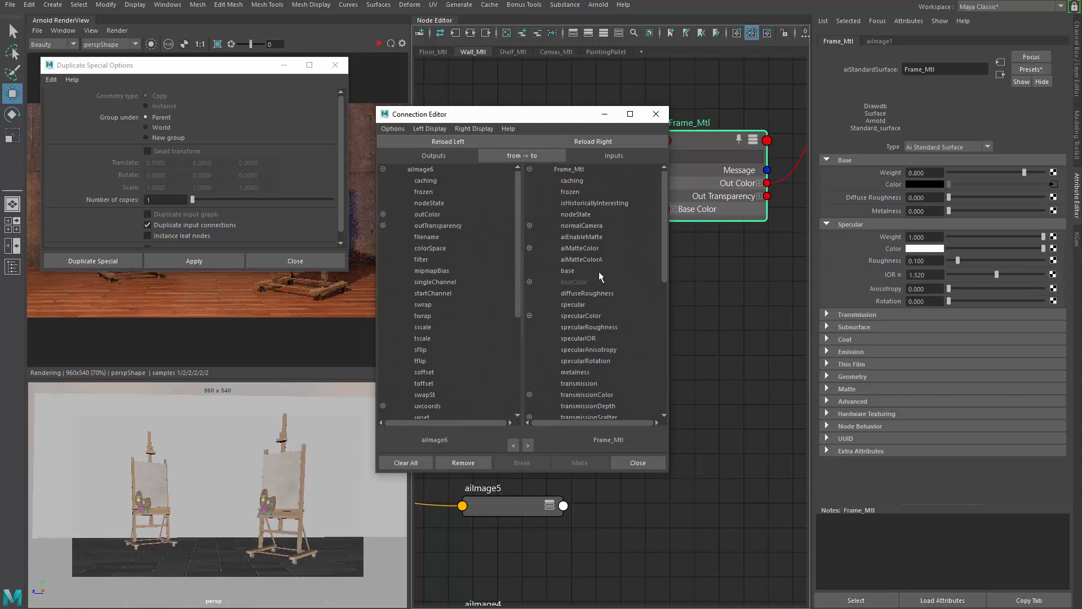
pyautogui.click(382, 215)
pyautogui.click(491, 225)
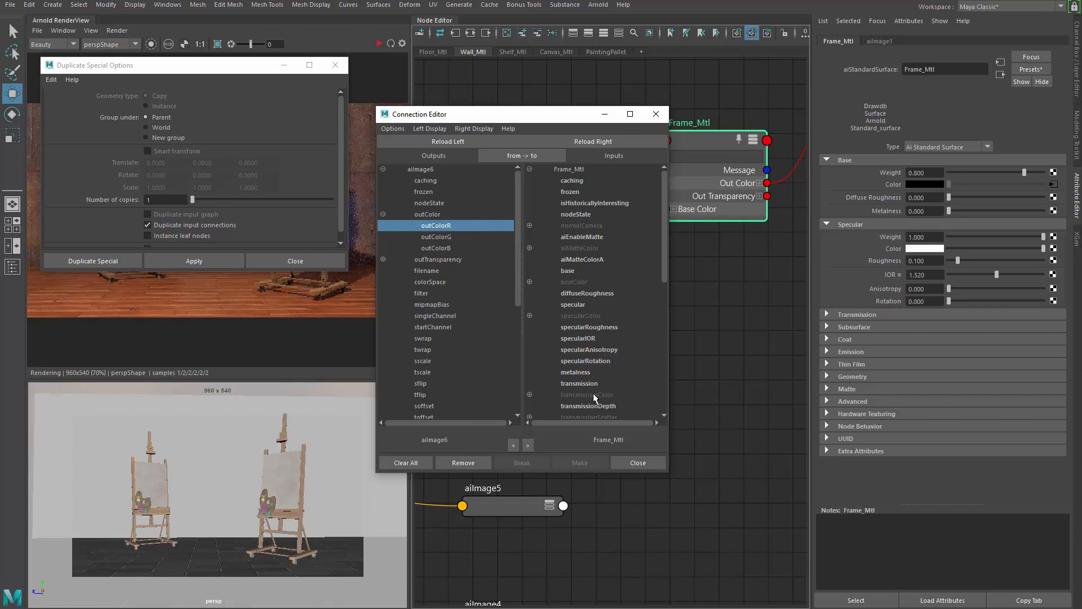
pyautogui.scroll(-3, 592, 307)
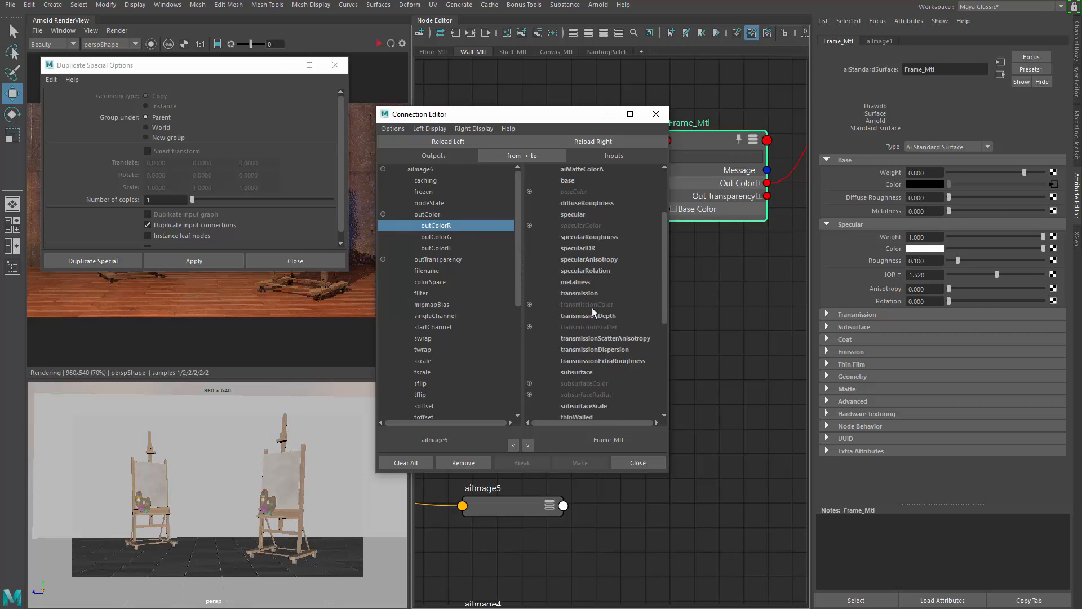
pyautogui.click(589, 236)
pyautogui.click(656, 114)
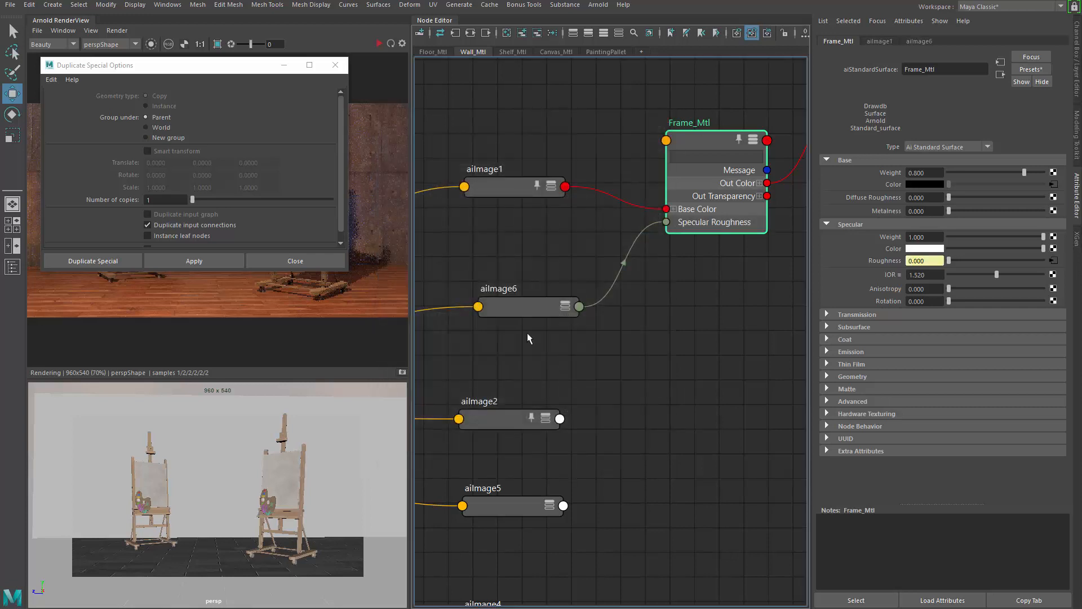
# - Load Frame_metallic.tga into aiImage2 and move the node up closer to aiImage6
pyautogui.click(497, 421)
pyautogui.click(1055, 162)
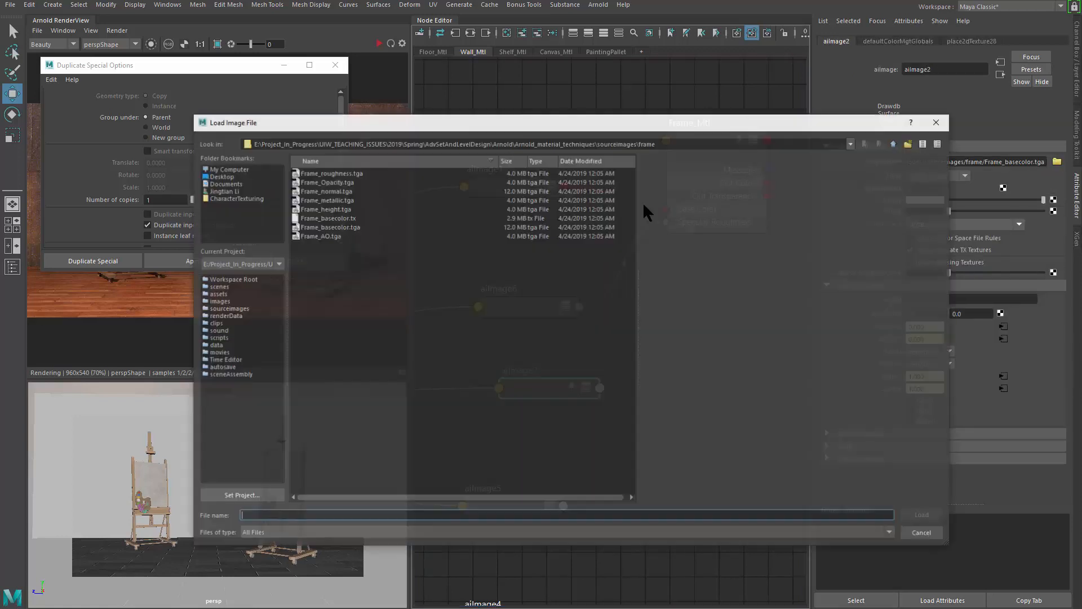
pyautogui.click(332, 200)
pyautogui.click(924, 516)
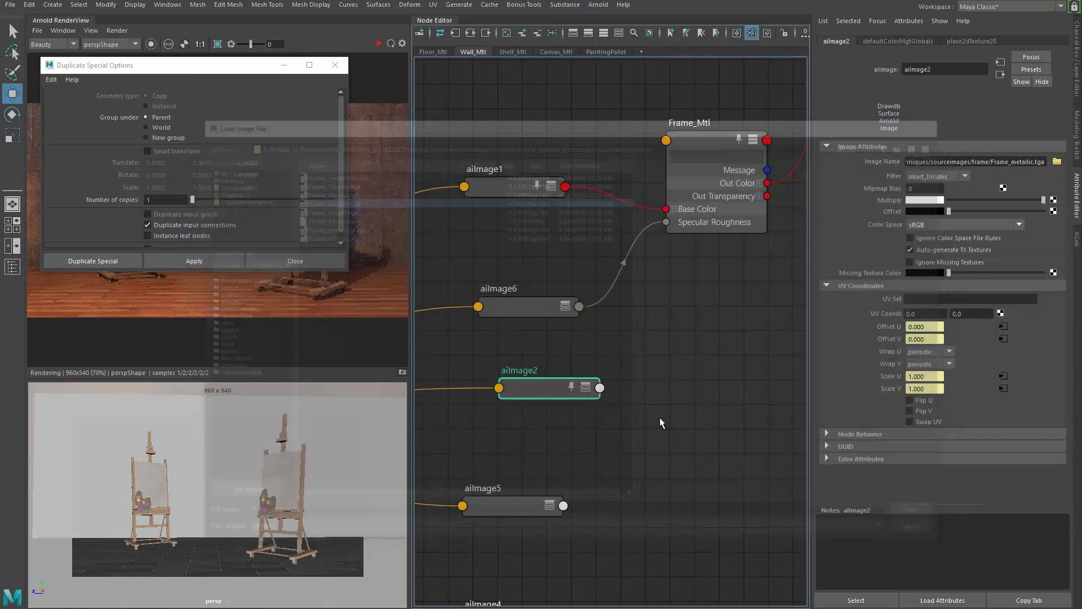
pyautogui.click(660, 417)
pyautogui.moveTo(562, 386); pyautogui.dragTo(560, 388)
# - Connect the outColorR output of aiImage2 to the metalness input of Frame_Mtl
pyautogui.click(578, 309)
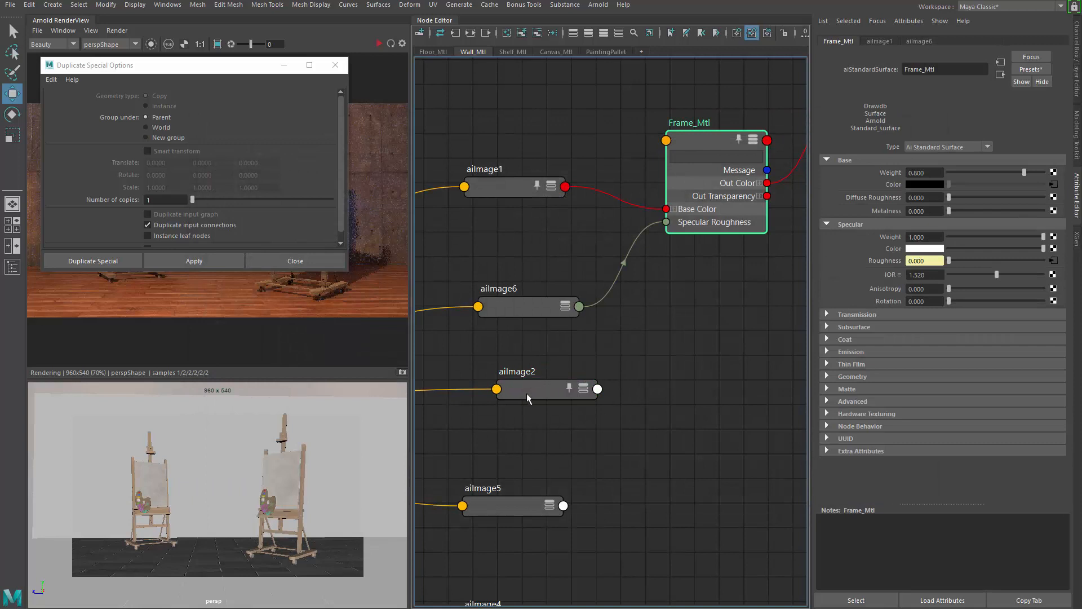
pyautogui.moveTo(526, 393); pyautogui.dragTo(872, 288, button='middle')
pyautogui.moveTo(892, 207); pyautogui.dragTo(892, 209, button='middle')
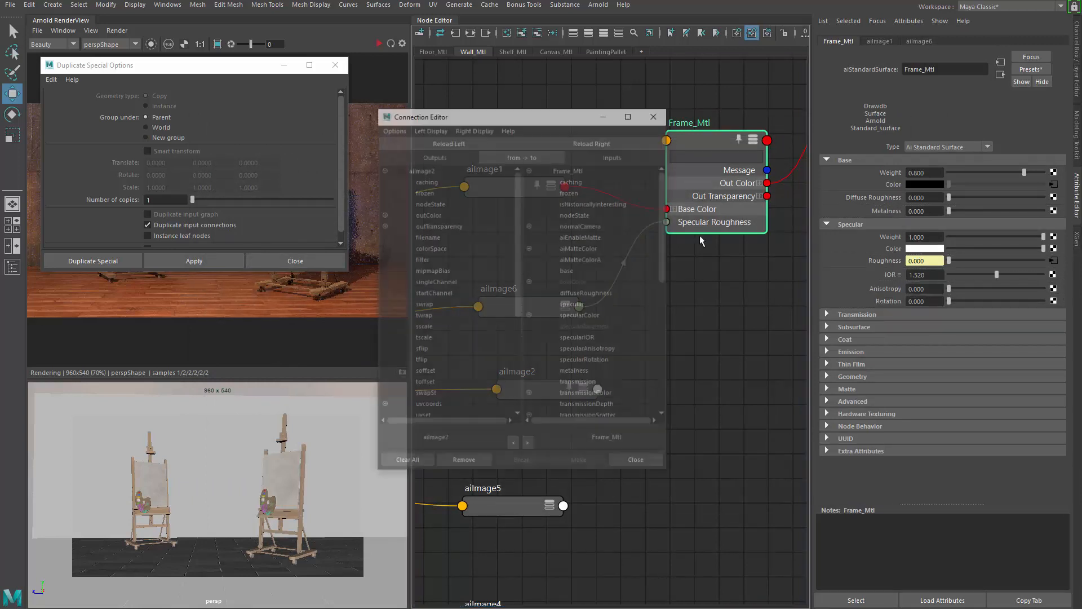
pyautogui.click(383, 214)
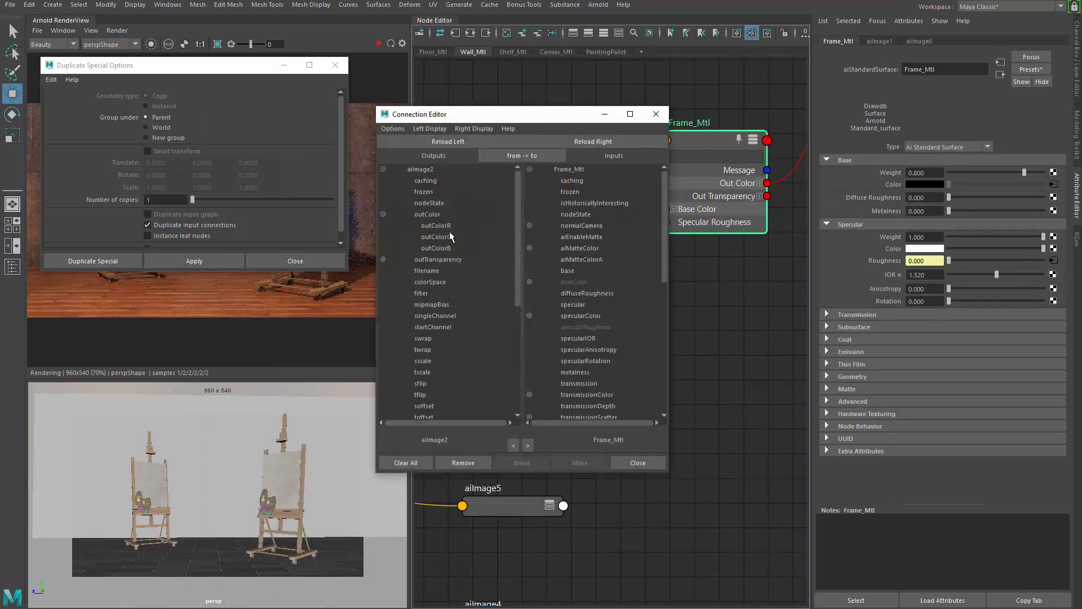
pyautogui.click(446, 226)
pyautogui.scroll(-3, 600, 259)
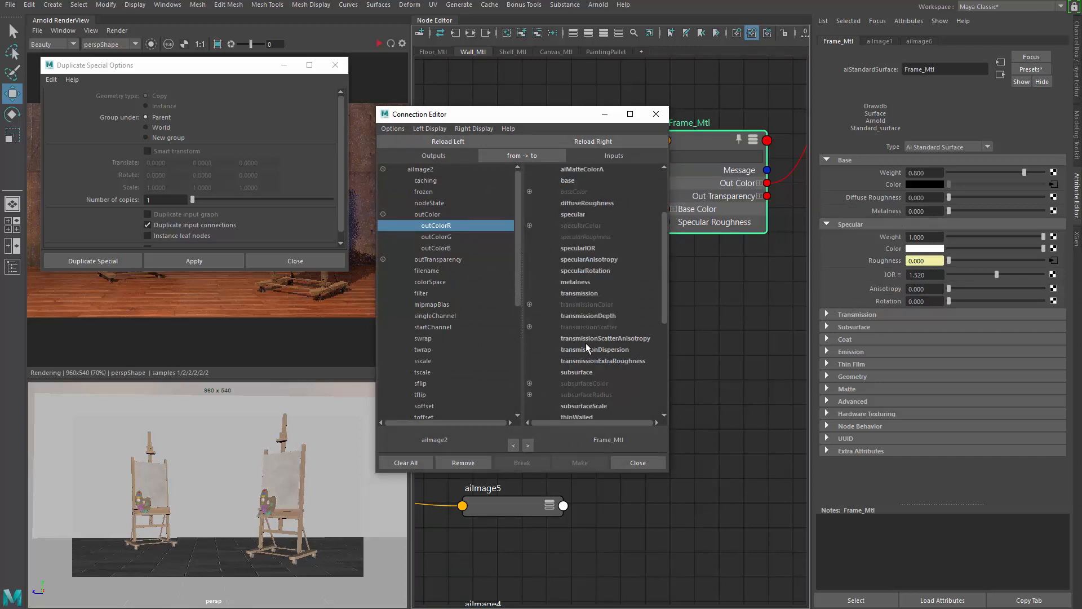
pyautogui.click(581, 282)
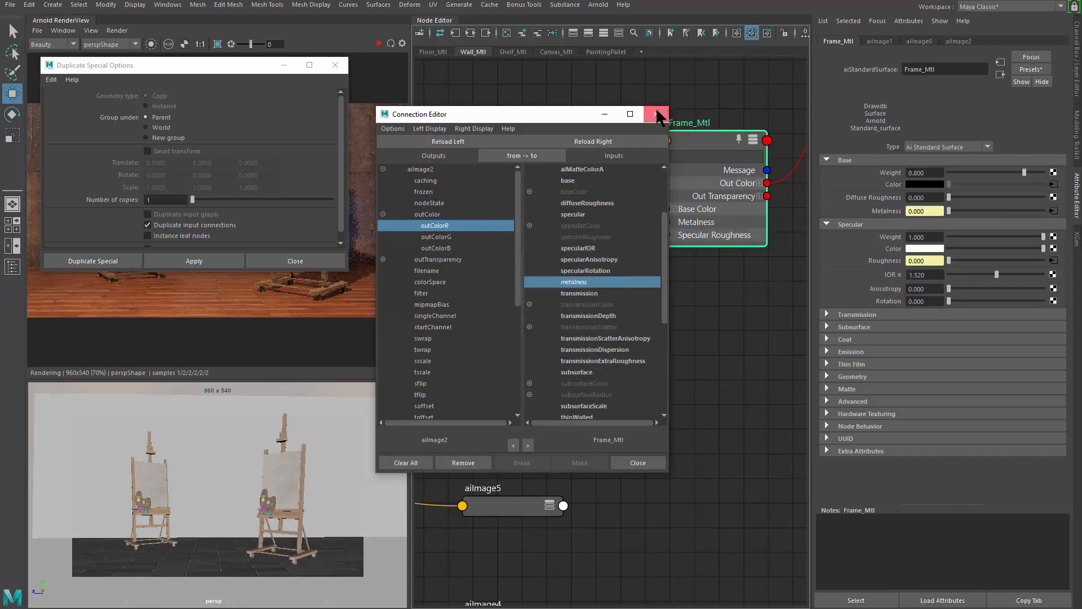
pyautogui.click(657, 114)
# - Load Frame_normal.tga as the image of aiImage5
pyautogui.keyDown('alt'); pyautogui.moveTo(683, 292); pyautogui.dragTo(682, 268, button='middle'); pyautogui.keyUp('alt')
pyautogui.click(496, 472)
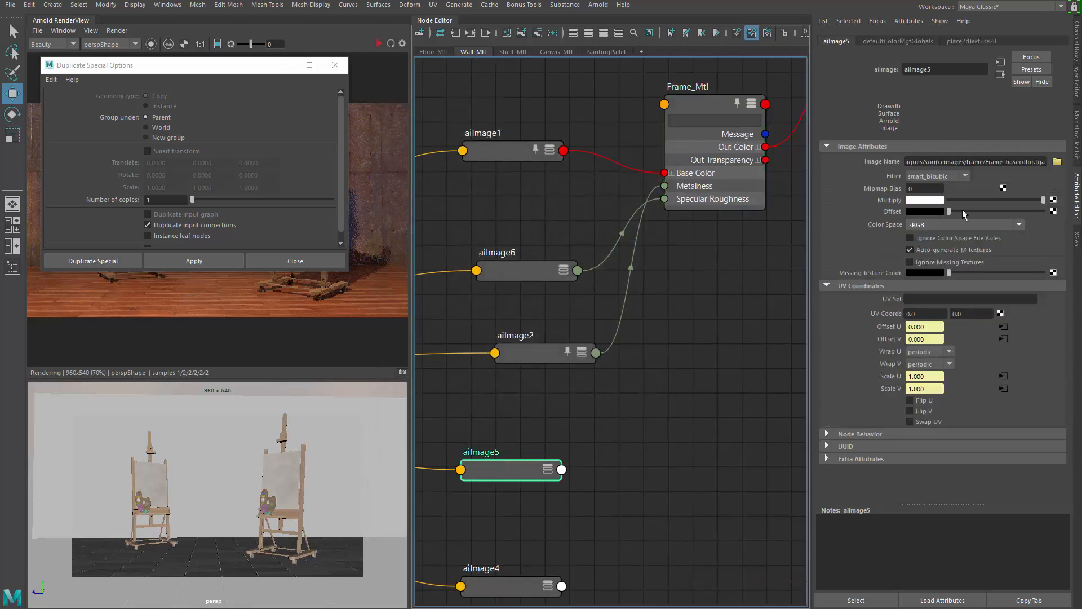
pyautogui.click(1055, 162)
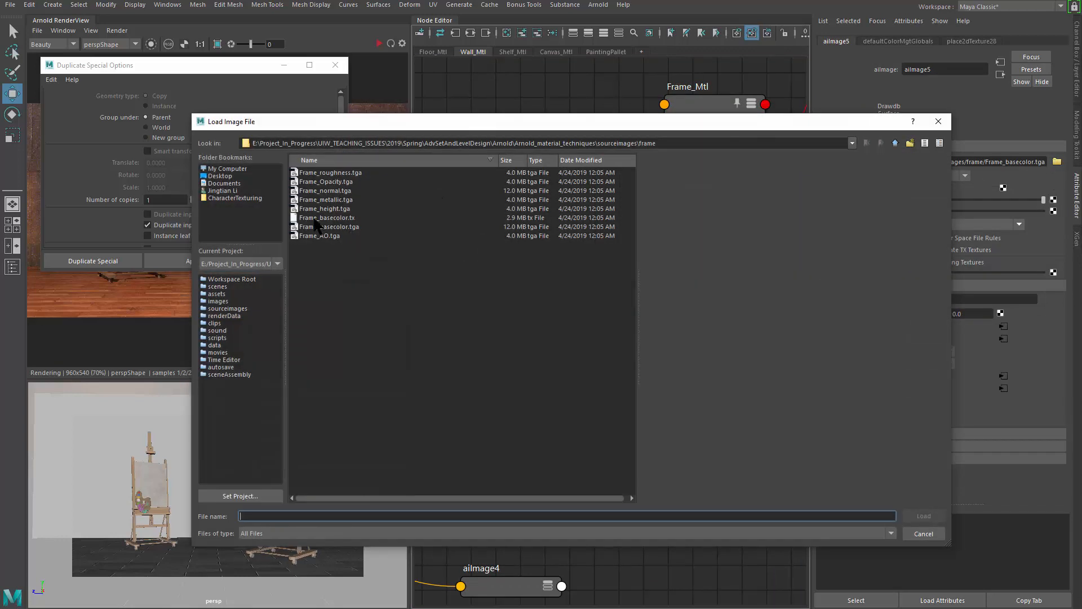
pyautogui.click(340, 190)
pyautogui.click(919, 516)
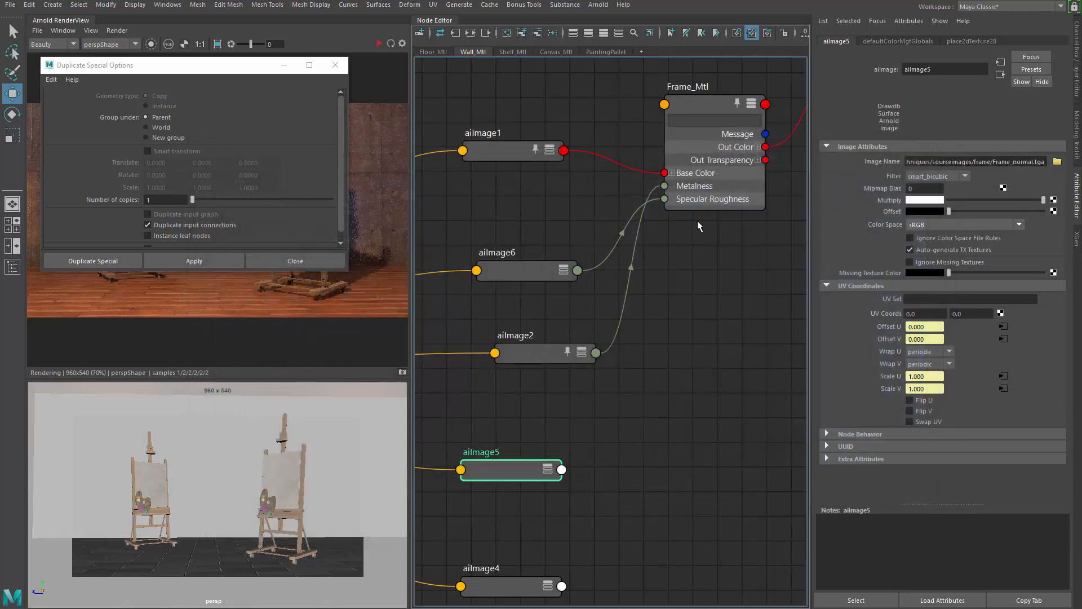
# - Connect aiImage5 to the Bump Mapping attribute in the Geometry settings of Frame_Mtl
pyautogui.click(693, 148)
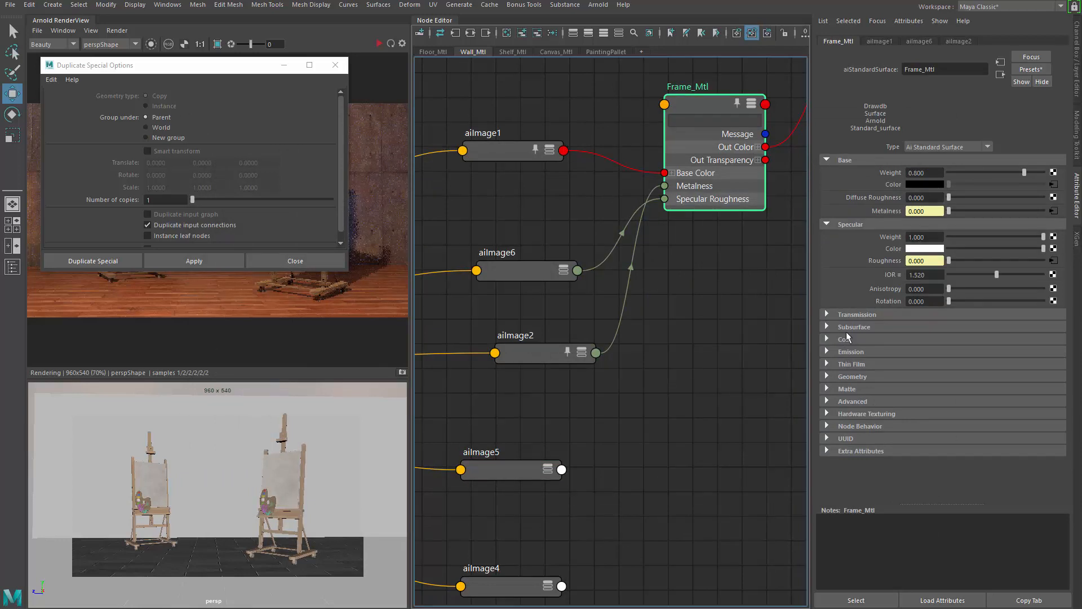
pyautogui.click(843, 378)
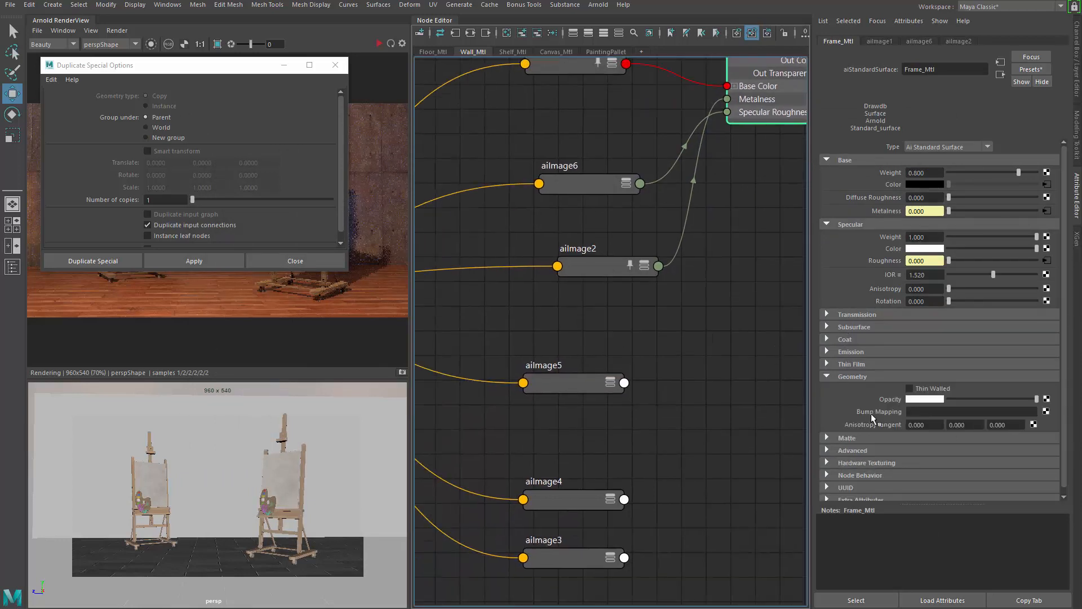
pyautogui.moveTo(905, 414); pyautogui.dragTo(904, 415, button='middle')
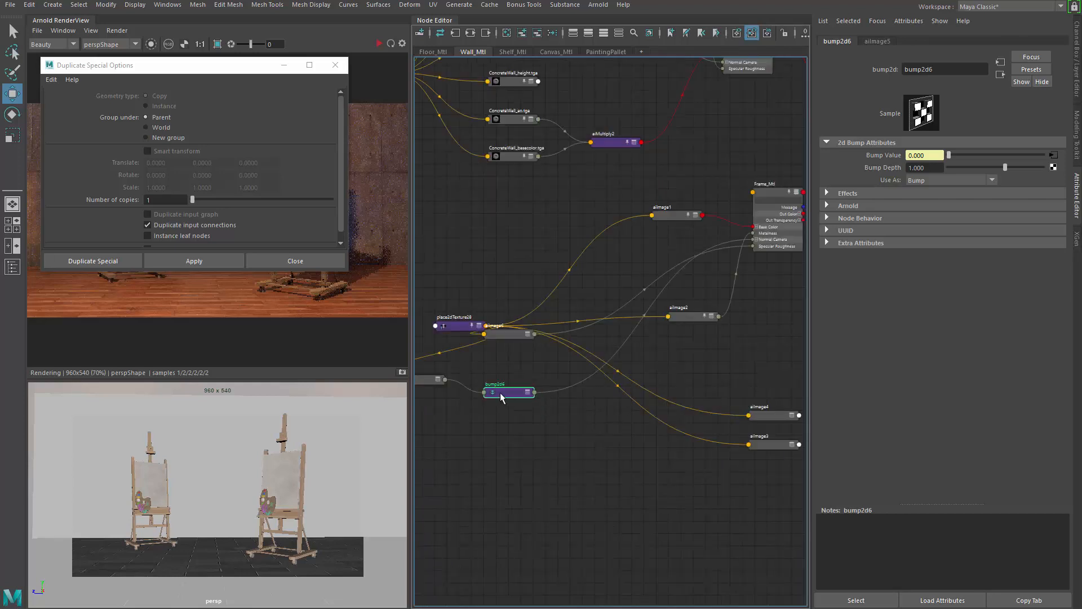
# - Arrange aiImage5 and bump2d6 side by side below aiImage1, with aiImage2, aiImage4 and aiImage3 stacked beneath them
pyautogui.moveTo(499, 393); pyautogui.dragTo(655, 391)
pyautogui.keyDown('alt'); pyautogui.moveTo(540, 401); pyautogui.dragTo(669, 395, button='middle'); pyautogui.keyUp('alt')
pyautogui.moveTo(549, 373); pyautogui.dragTo(643, 375)
pyautogui.keyDown('alt'); pyautogui.moveTo(563, 421); pyautogui.dragTo(452, 460, button='middle'); pyautogui.keyUp('alt')
pyautogui.moveTo(531, 413); pyautogui.dragTo(653, 311)
pyautogui.moveTo(679, 422); pyautogui.dragTo(728, 307)
pyautogui.keyDown('alt'); pyautogui.moveTo(784, 377); pyautogui.dragTo(711, 359, button='middle'); pyautogui.keyUp('alt')
pyautogui.moveTo(761, 414); pyautogui.dragTo(605, 416)
pyautogui.moveTo(643, 329); pyautogui.dragTo(605, 338)
pyautogui.moveTo(682, 371); pyautogui.dragTo(591, 432)
pyautogui.moveTo(581, 293); pyautogui.dragTo(590, 292)
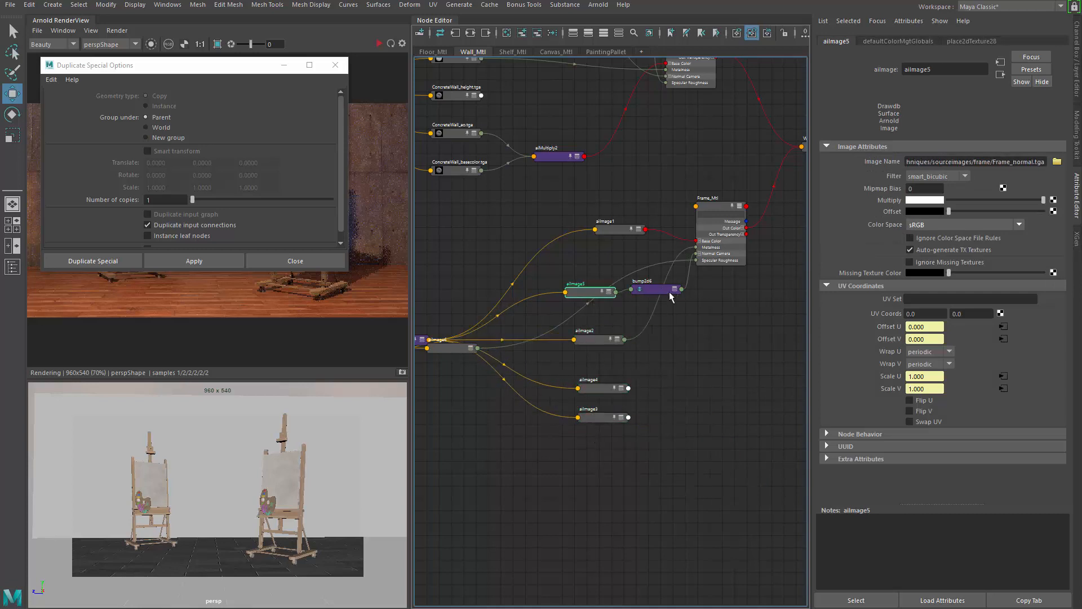
# - Set bump2d6 to be used as Tangent Space Normals and turn off Flip R Channel in its Arnold settings
pyautogui.click(668, 291)
pyautogui.scroll(4, 669, 292)
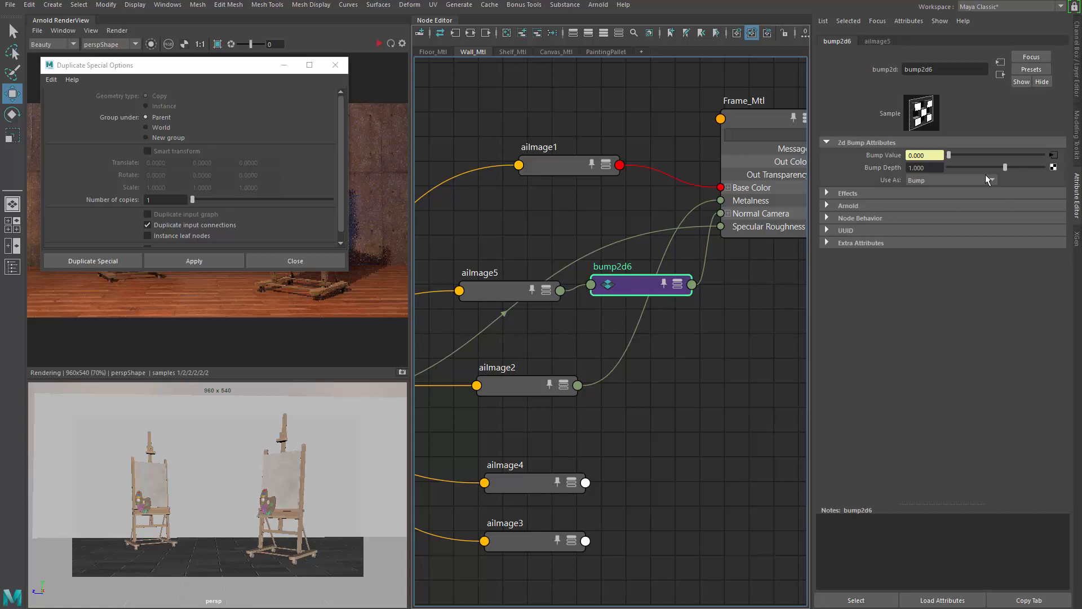
pyautogui.click(929, 179)
pyautogui.click(934, 203)
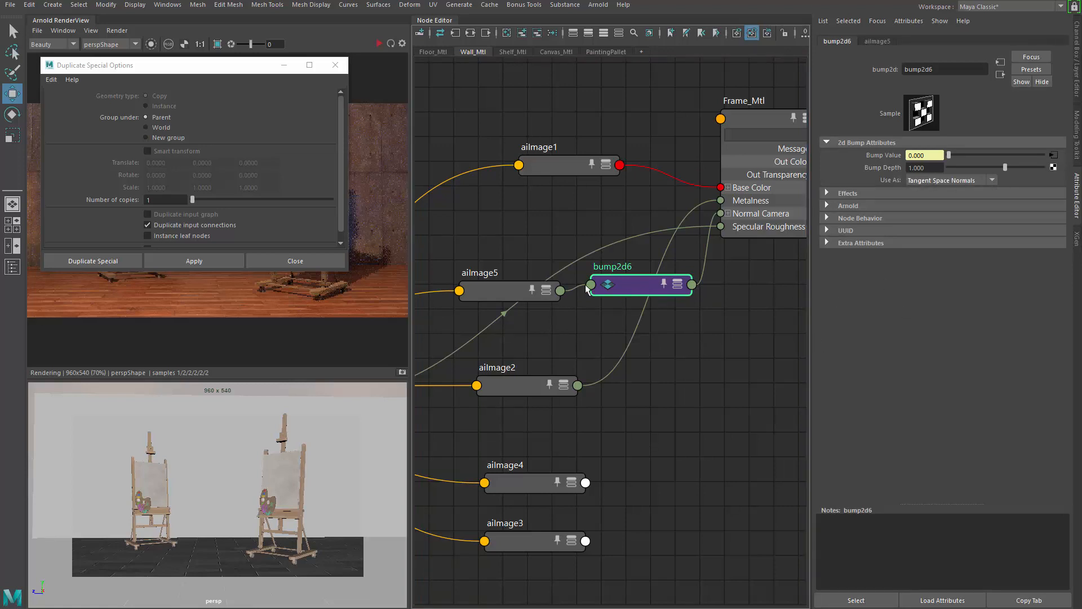
pyautogui.click(846, 206)
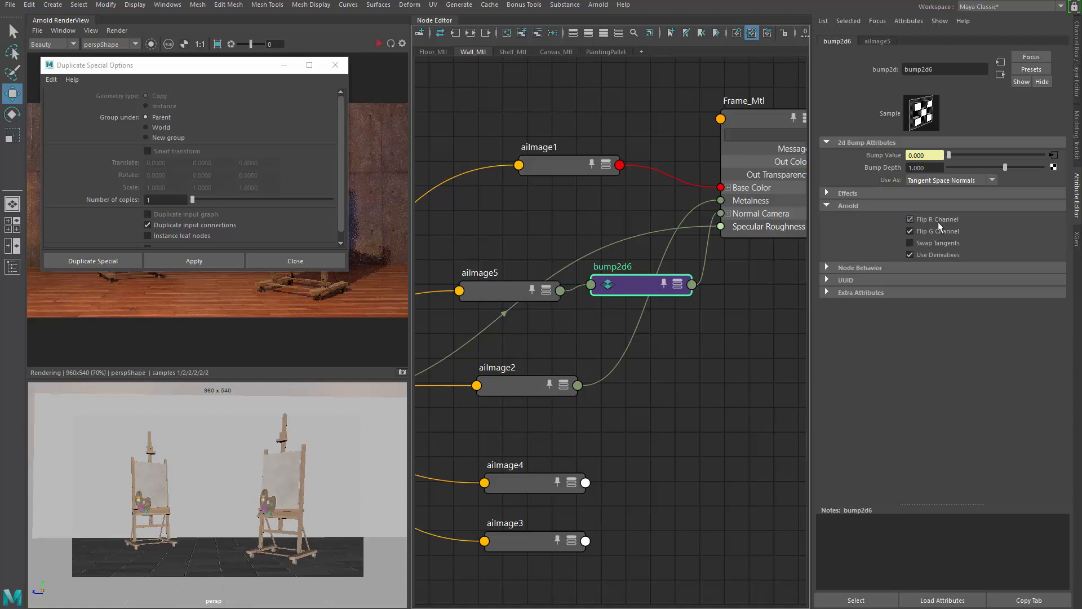
# - Set the color space of the aiImage5 normal map to Raw
pyautogui.click(499, 293)
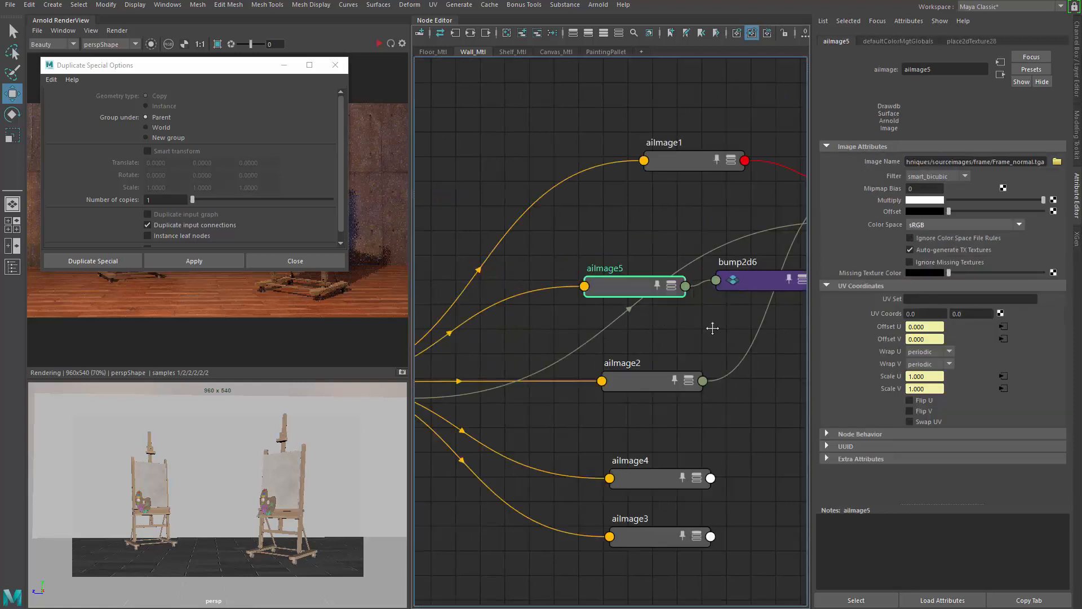
pyautogui.click(958, 225)
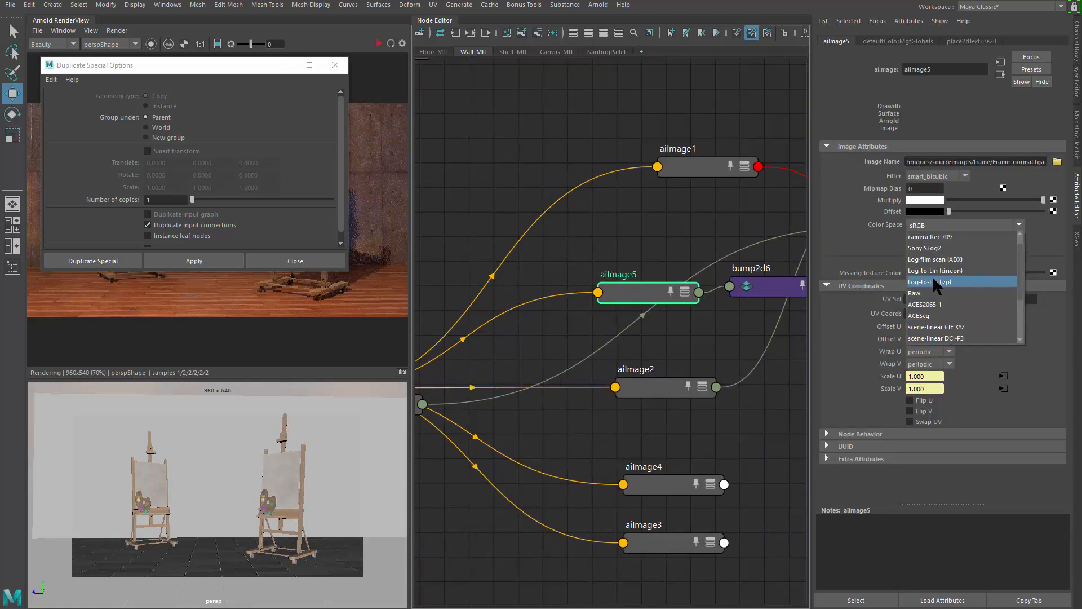
pyautogui.click(927, 285)
# - Set the color space of the aiImage2 metallic map to Raw
pyautogui.click(650, 161)
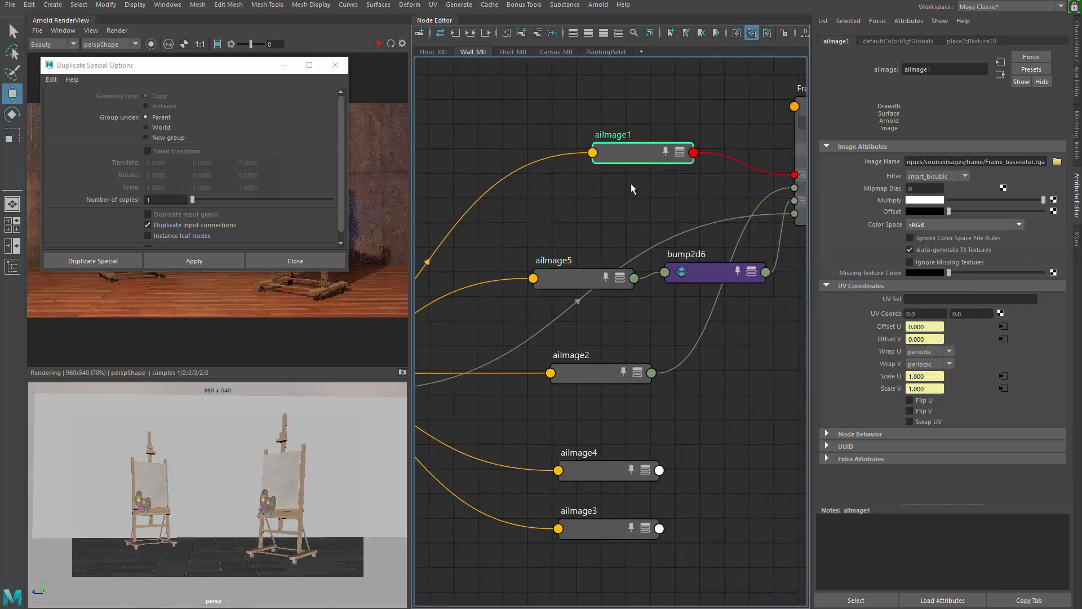
pyautogui.click(588, 364)
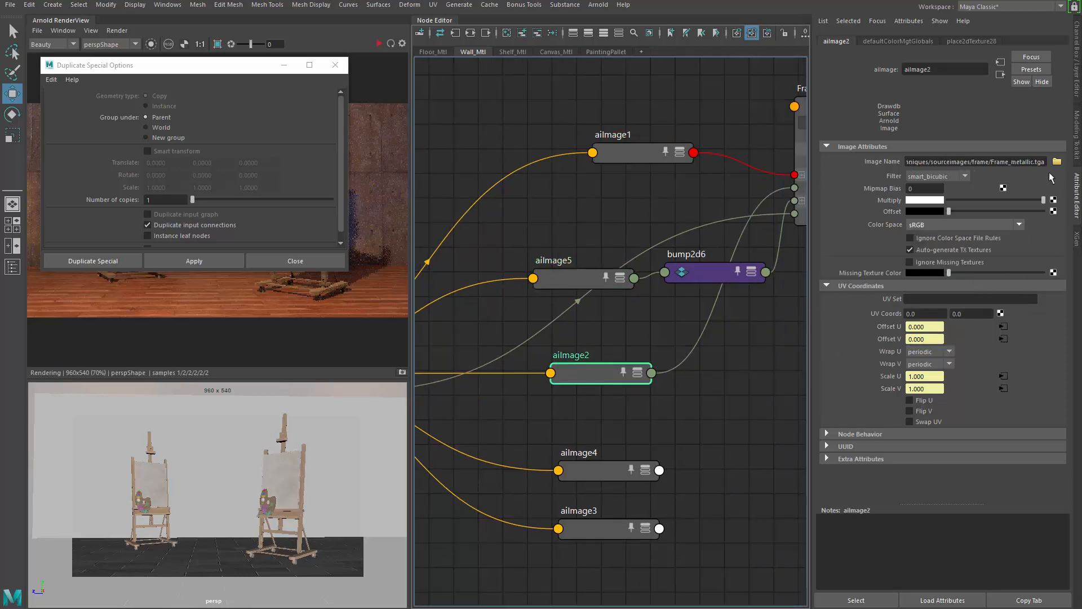
pyautogui.click(936, 224)
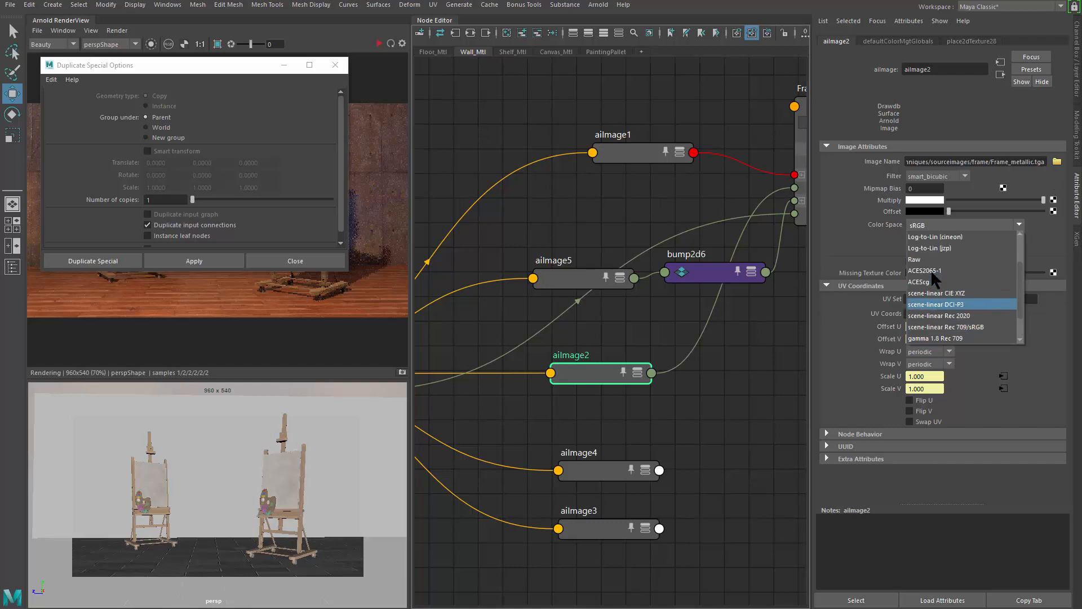
pyautogui.click(924, 270)
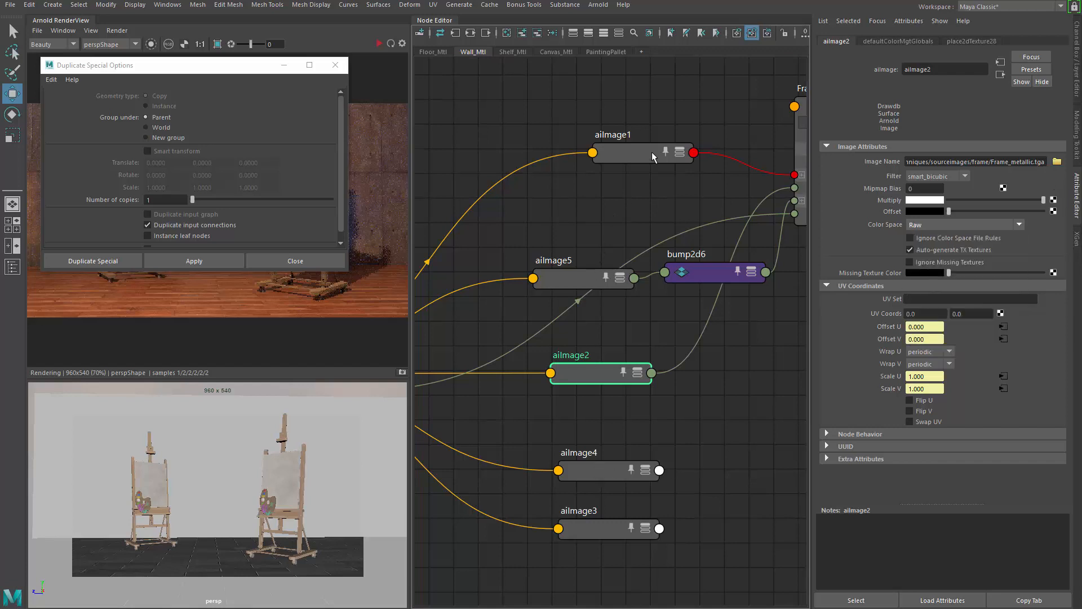
# - Tidy the positions of aiImage1, aiImage5, bump2d6 and aiImage2, leaving a gap above aiImage2
pyautogui.moveTo(651, 151); pyautogui.dragTo(580, 176)
pyautogui.click(564, 269)
pyautogui.scroll(-5, 606, 337)
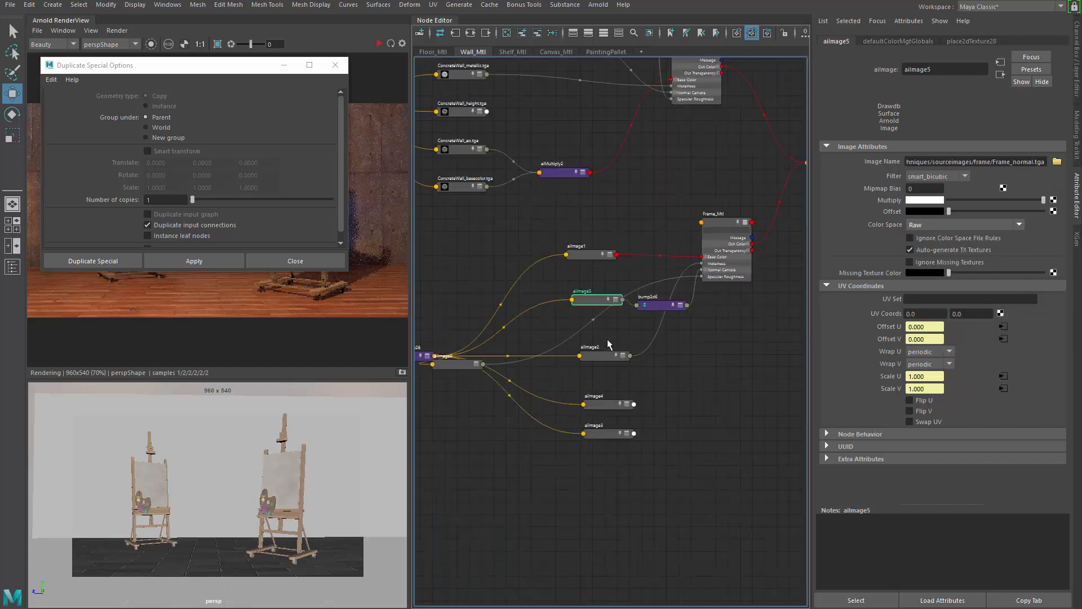
pyautogui.moveTo(607, 353); pyautogui.dragTo(596, 374)
pyautogui.moveTo(658, 305); pyautogui.dragTo(654, 296)
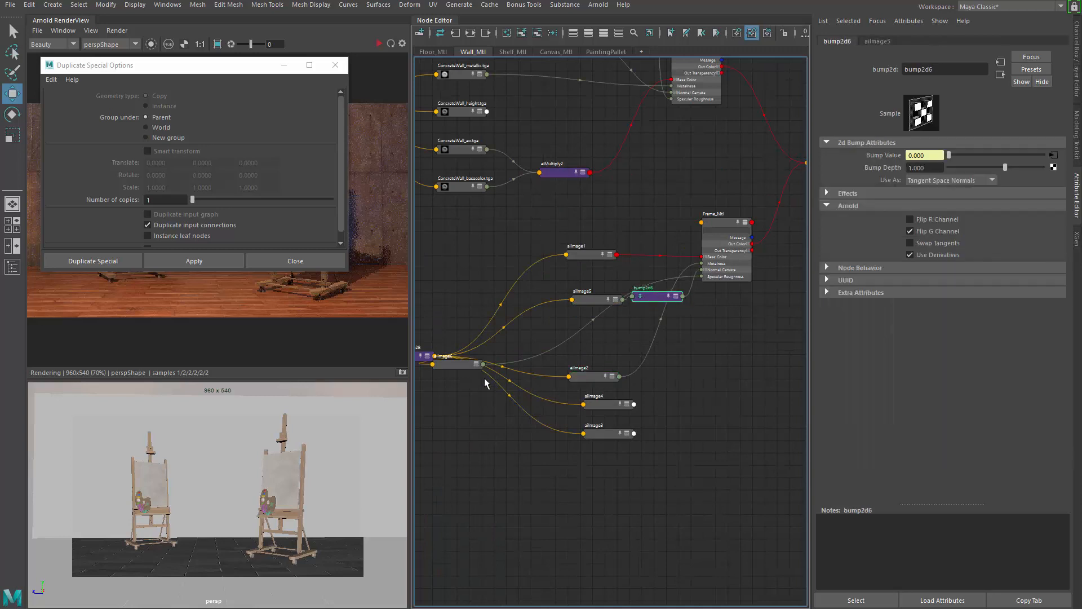
# - Place the aiImage6 roughness node between aiImage5 and aiImage2 and set its color space to Raw
pyautogui.click(463, 369)
pyautogui.moveTo(464, 369); pyautogui.dragTo(603, 345)
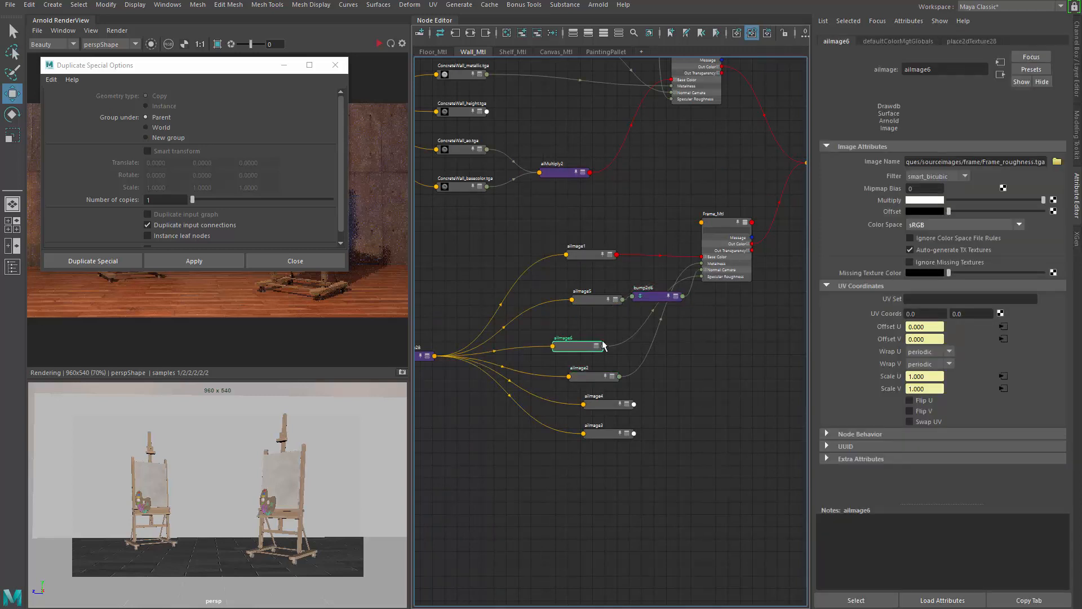
pyautogui.scroll(3, 603, 346)
pyautogui.click(931, 223)
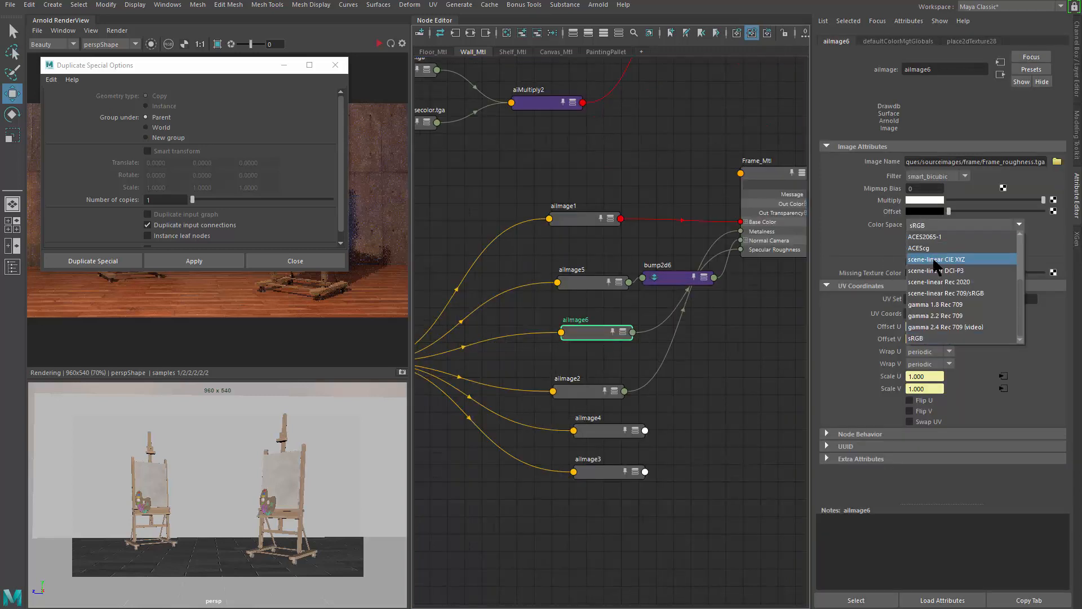
pyautogui.scroll(-3, 921, 337)
pyautogui.click(930, 255)
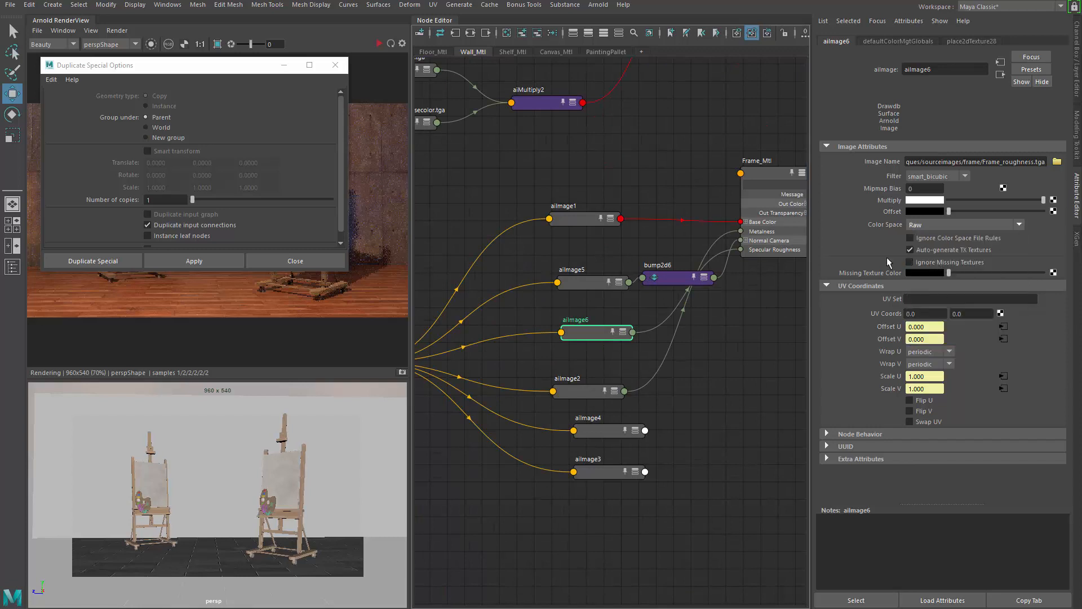
# - Line up aiImage2 with the other frame textures, and load Frame_Opacity.tga into aiImage4
pyautogui.moveTo(618, 391); pyautogui.dragTo(634, 384)
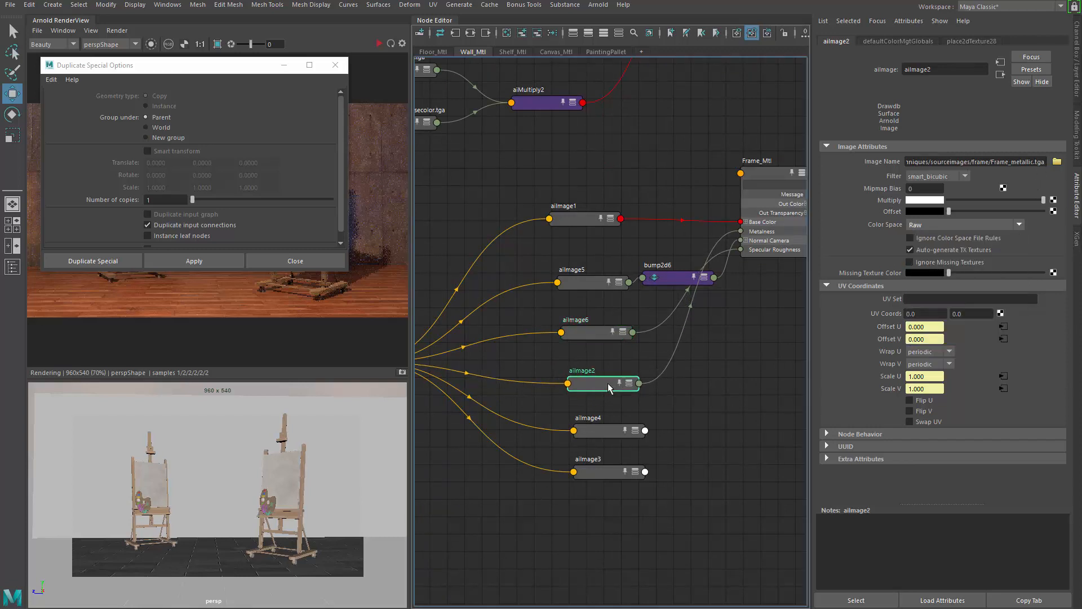
pyautogui.click(601, 430)
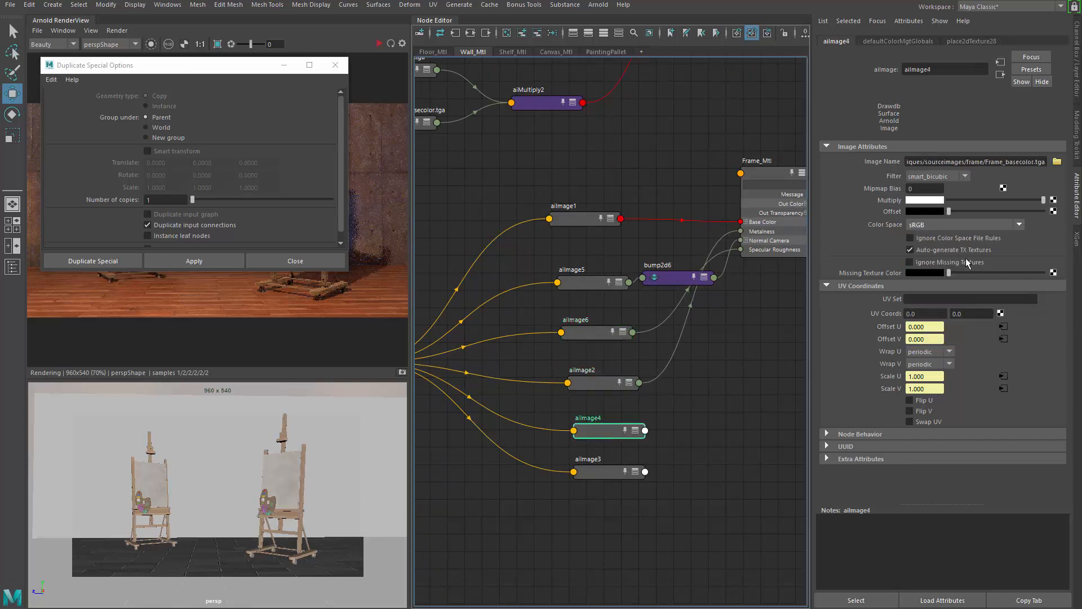
pyautogui.click(1057, 162)
pyautogui.click(327, 181)
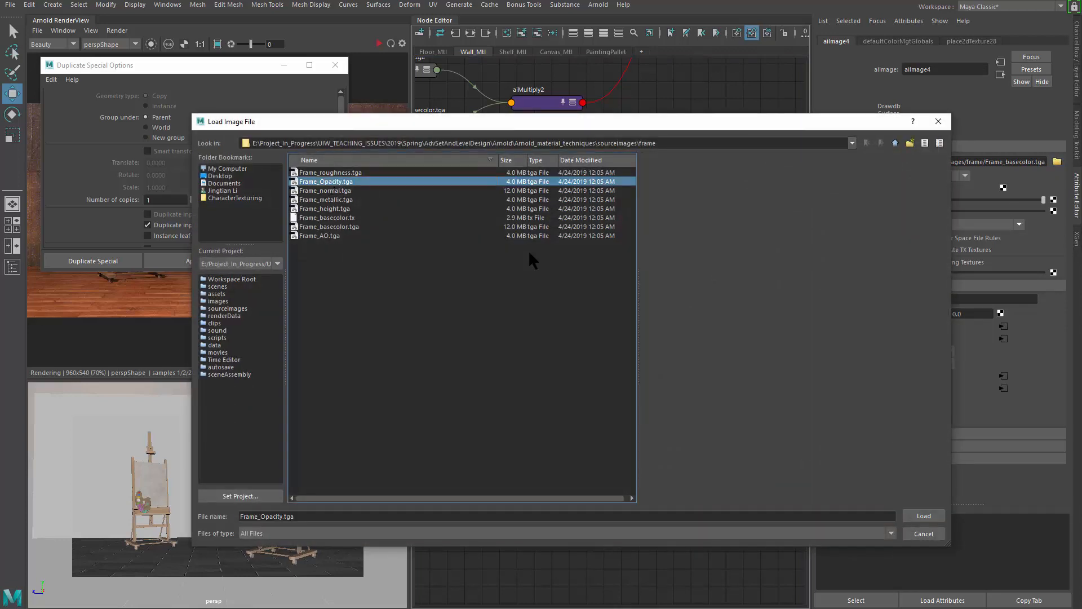
pyautogui.click(924, 517)
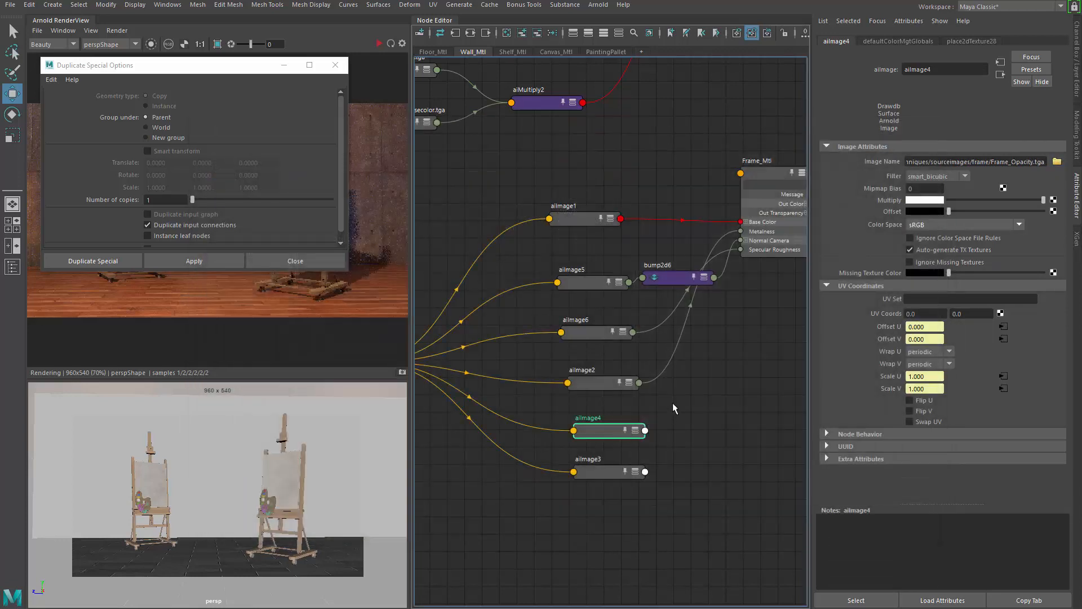
# - Move the aiImage4 opacity node out of the texture column to just above Frame_Mtl, near Wall_Blended_mtl
pyautogui.click(745, 193)
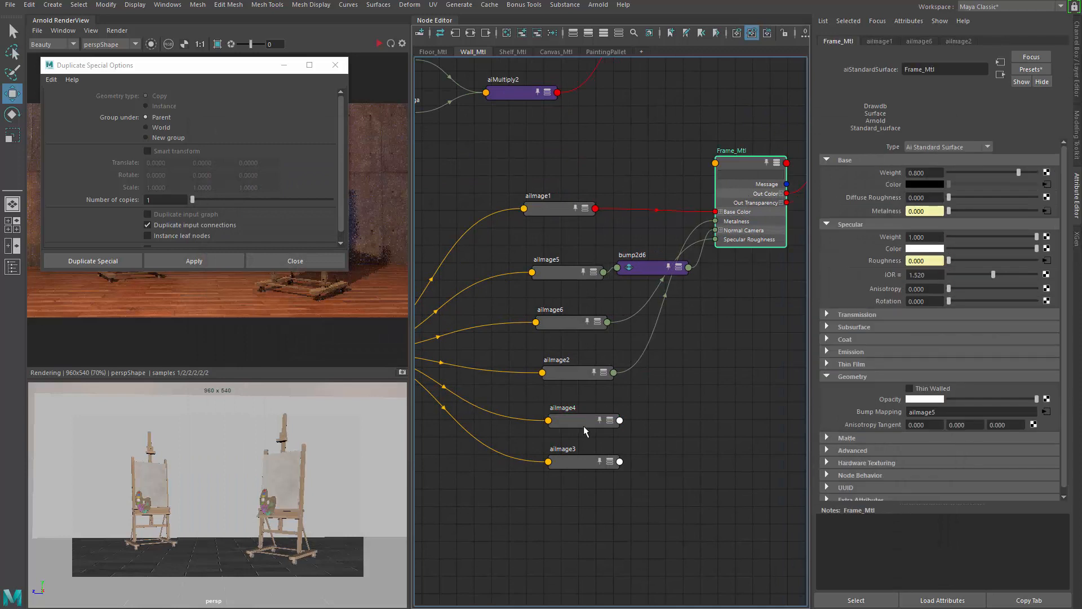
pyautogui.keyDown('alt'); pyautogui.moveTo(674, 372); pyautogui.dragTo(611, 374, button='middle'); pyautogui.keyUp('alt')
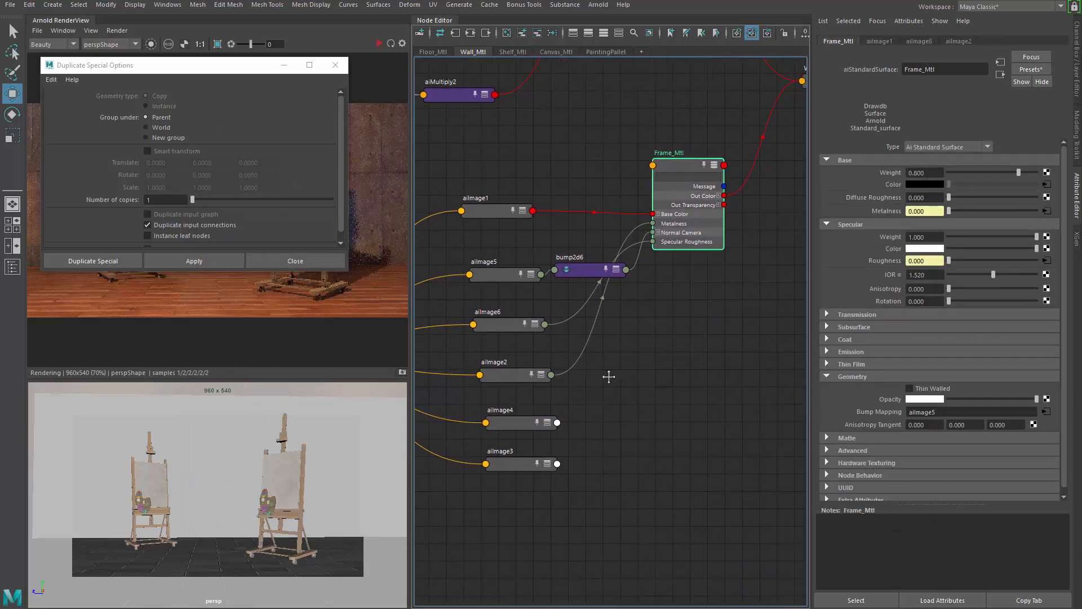
pyautogui.middleClick(525, 423)
pyautogui.click(647, 342)
pyautogui.moveTo(527, 423); pyautogui.dragTo(603, 140)
pyautogui.keyDown('alt'); pyautogui.moveTo(565, 229); pyautogui.dragTo(486, 363, button='middle'); pyautogui.keyUp('alt')
pyautogui.moveTo(519, 273); pyautogui.dragTo(602, 244)
pyautogui.scroll(2, 730, 247)
# - Connect aiImage4's outColorR to the mix input of Wall_Blended_mtl and shift aiImage4 slightly upward toward the mix shader
pyautogui.click(743, 203)
pyautogui.press('3')
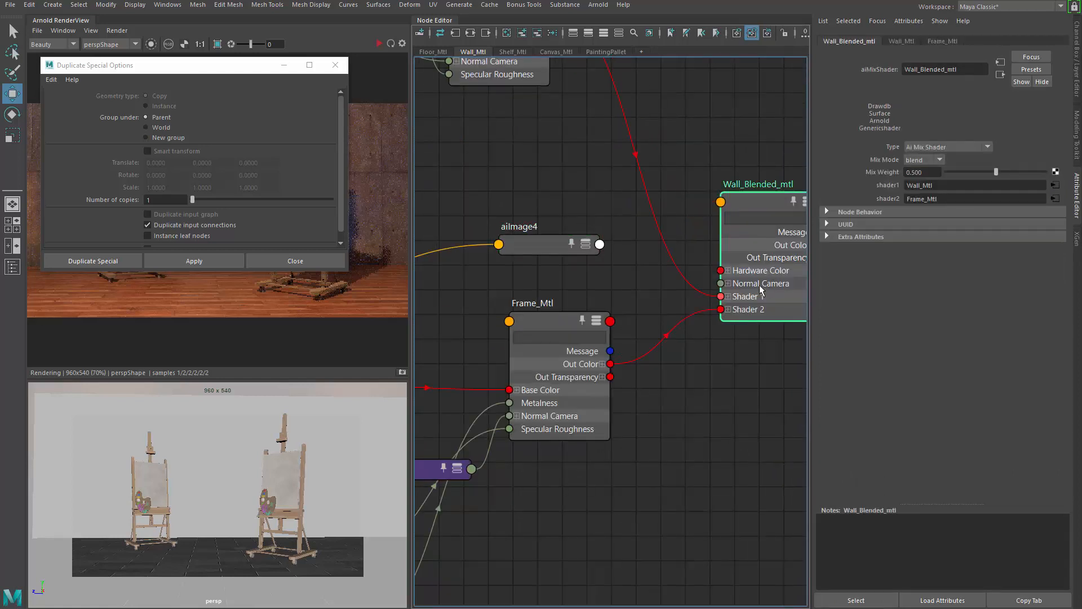
pyautogui.press('1')
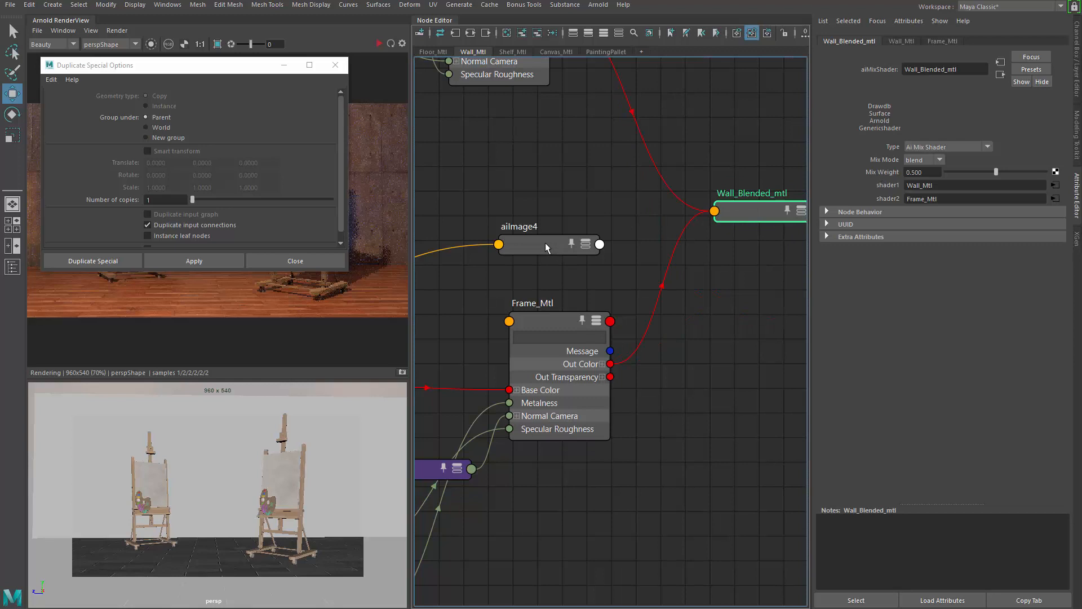
pyautogui.keyDown('shift'); pyautogui.moveTo(533, 243); pyautogui.dragTo(755, 211, button='middle'); pyautogui.keyUp('shift')
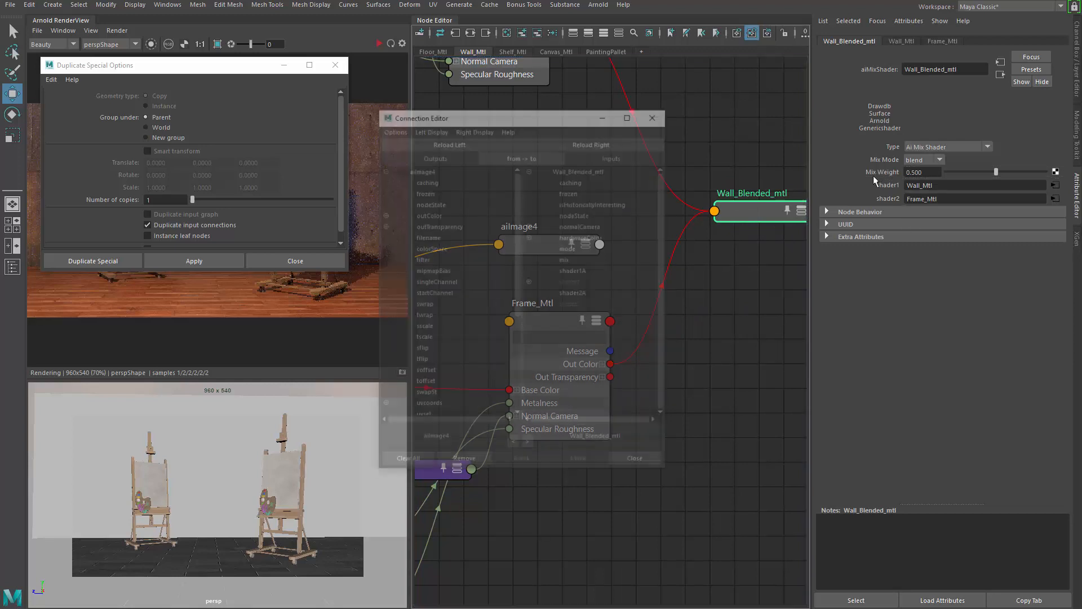
pyautogui.click(383, 215)
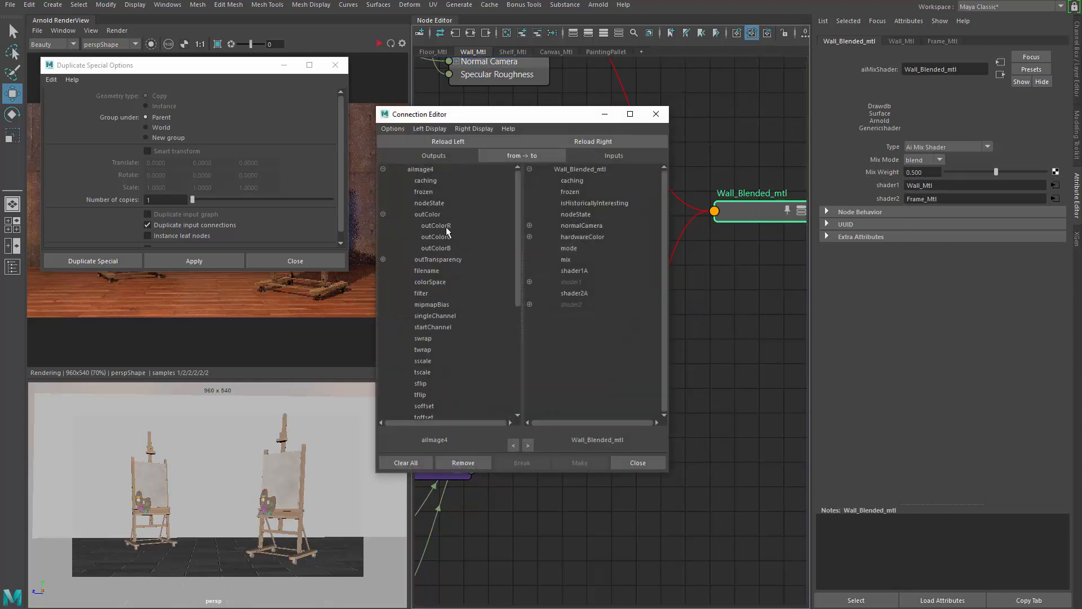
pyautogui.click(445, 226)
pyautogui.click(582, 260)
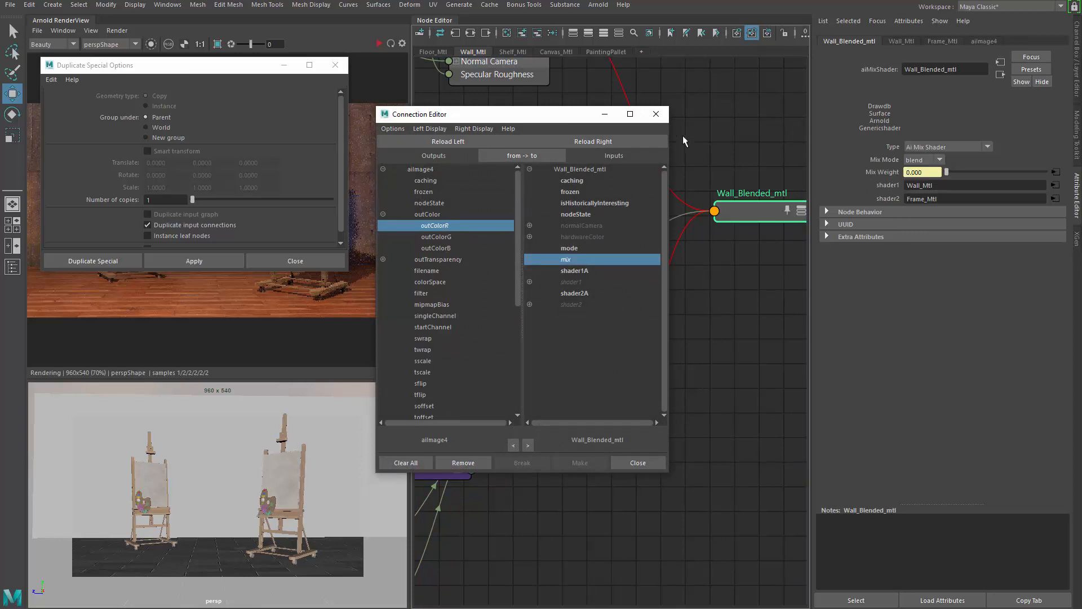
pyautogui.click(656, 114)
pyautogui.moveTo(546, 239); pyautogui.dragTo(559, 212)
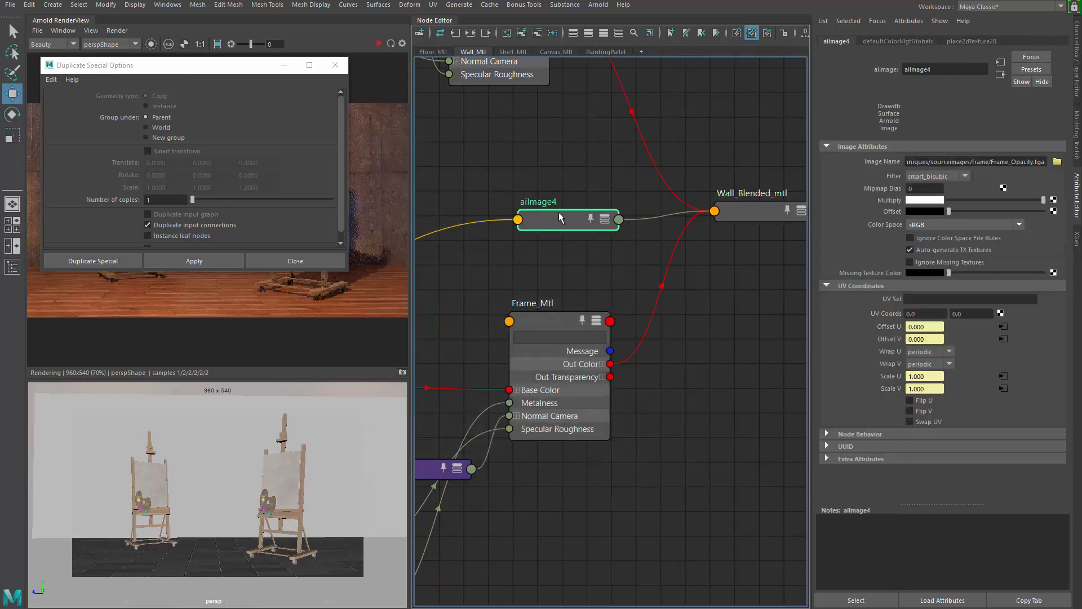
# - Close the Duplicate Special options window and review the whole node network feeding Wall_Blended_mtl
pyautogui.click(337, 64)
pyautogui.keyDown('alt'); pyautogui.moveTo(492, 251); pyautogui.dragTo(594, 225, button='middle'); pyautogui.keyUp('alt')
pyautogui.scroll(-5, 593, 225)
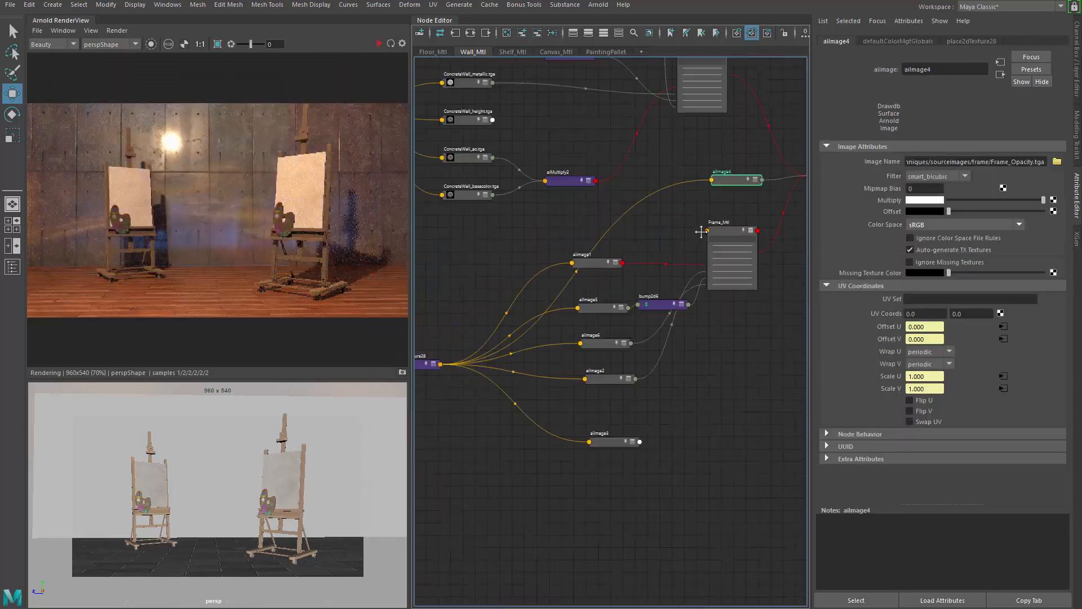
pyautogui.press('f')
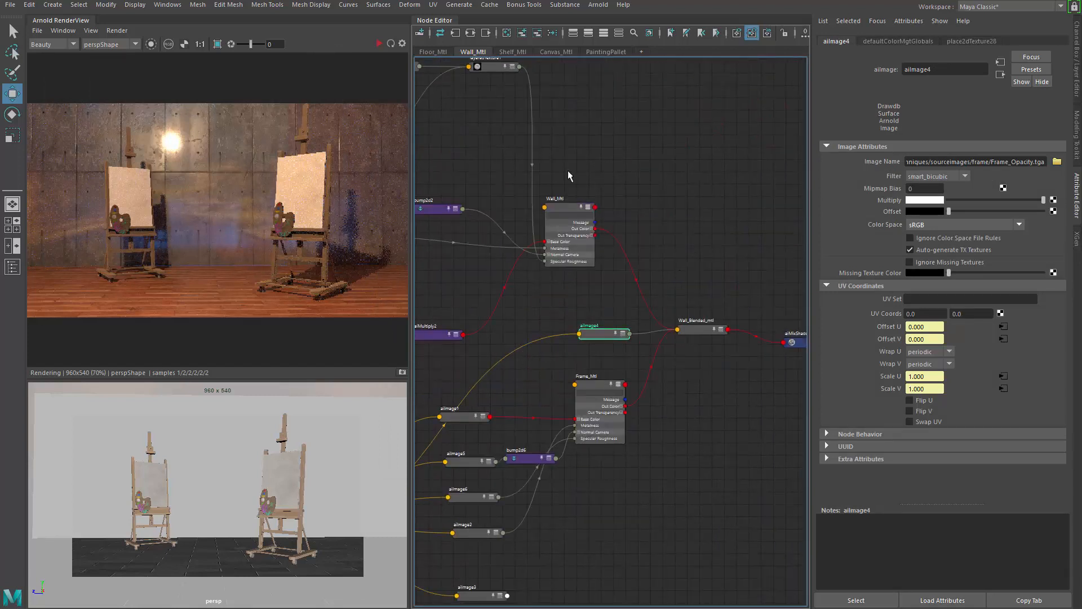
pyautogui.scroll(3, 568, 170)
pyautogui.scroll(-4, 597, 298)
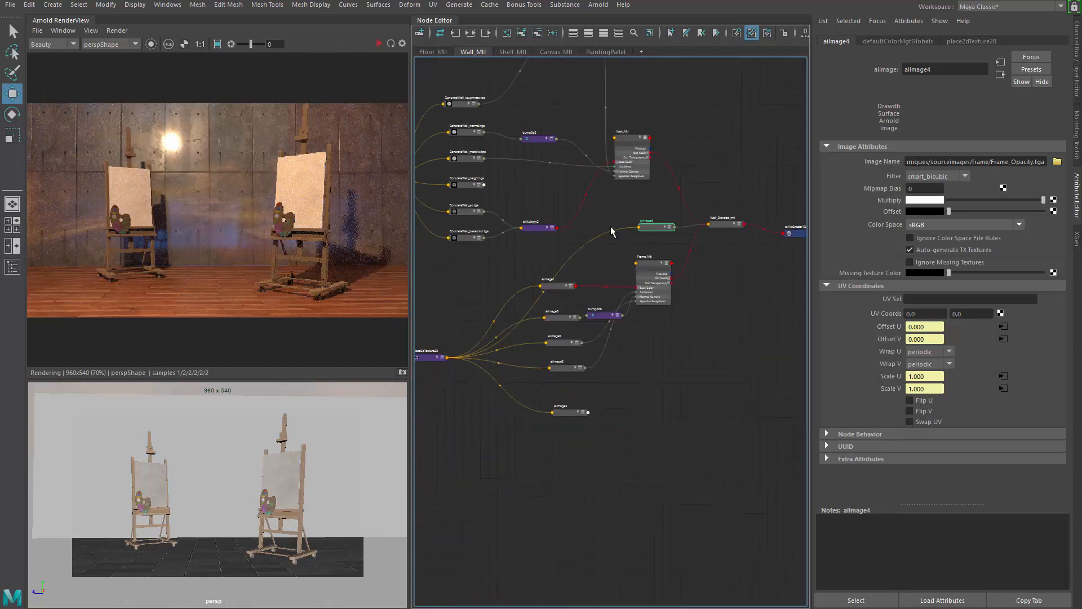
pyautogui.scroll(2, 624, 372)
# - Space out the aiImage5, aiImage6, aiImage2 and aiImage3 nodes into an even column, with aiImage3 set apart below
pyautogui.click(551, 365)
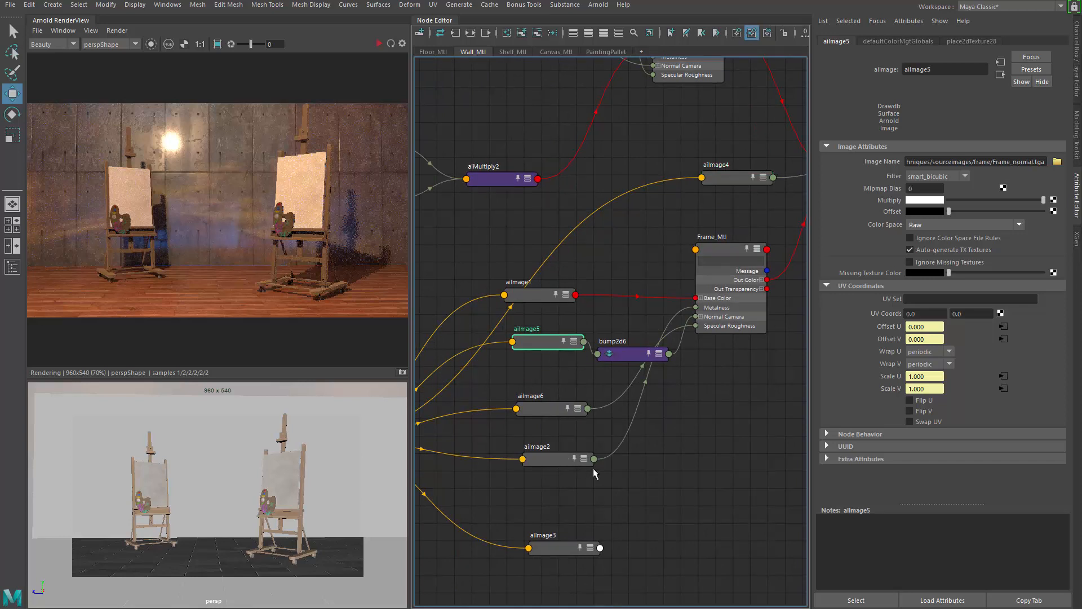
pyautogui.keyDown('alt'); pyautogui.moveTo(593, 468); pyautogui.dragTo(641, 376, button='middle'); pyautogui.keyUp('alt')
pyautogui.click(610, 463)
pyautogui.moveTo(582, 477); pyautogui.dragTo(577, 512)
pyautogui.moveTo(602, 385); pyautogui.dragTo(594, 391)
pyautogui.moveTo(595, 334); pyautogui.dragTo(593, 336)
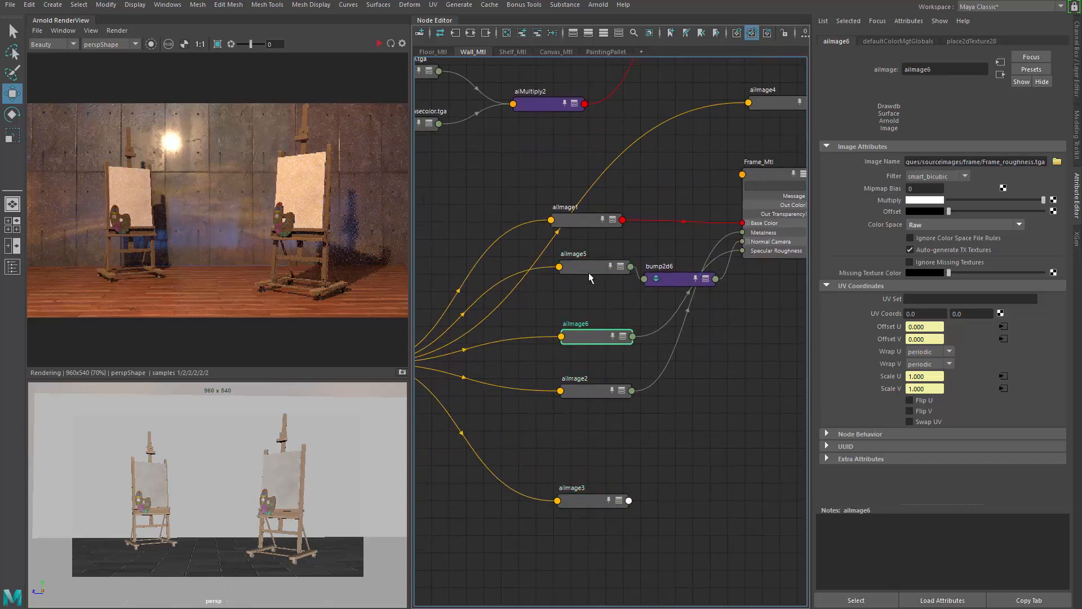
pyautogui.moveTo(589, 269); pyautogui.dragTo(584, 285)
# - Start the Arnold render and examine how the frame texture blends with the concrete wall behind the easels
pyautogui.click(378, 44)
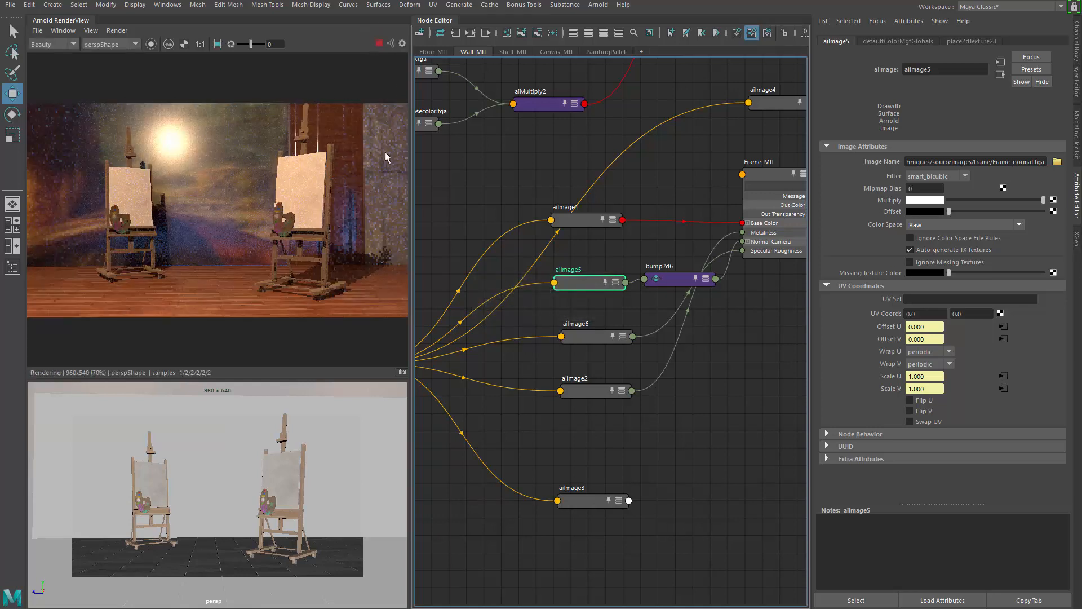
pyautogui.scroll(-1, 239, 186)
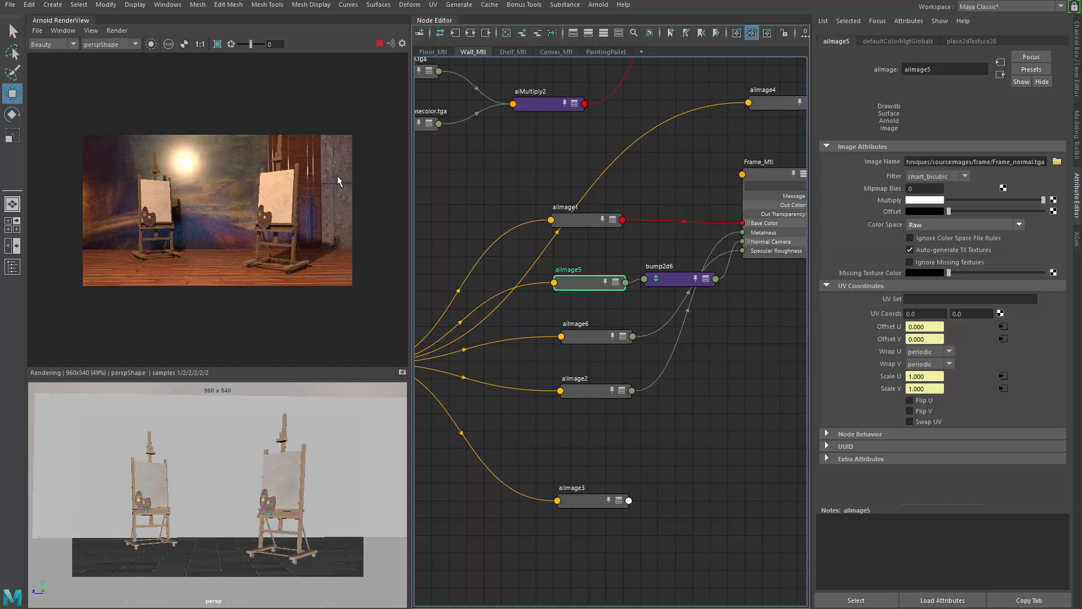
pyautogui.scroll(2, 363, 164)
pyautogui.moveTo(310, 146); pyautogui.dragTo(278, 185, button='middle')
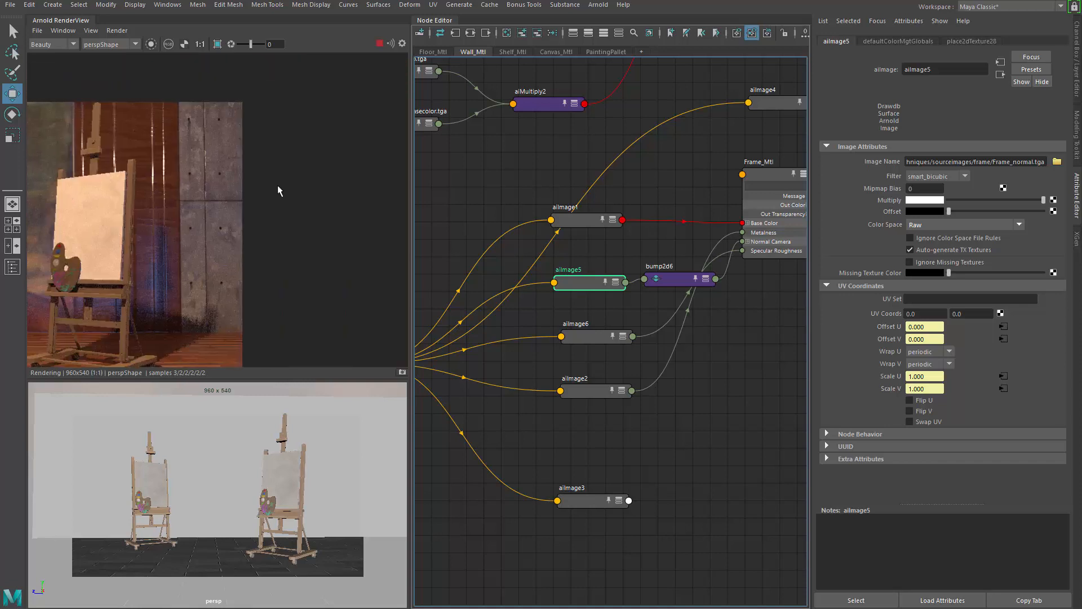
pyautogui.moveTo(195, 204); pyautogui.dragTo(279, 198, button='middle')
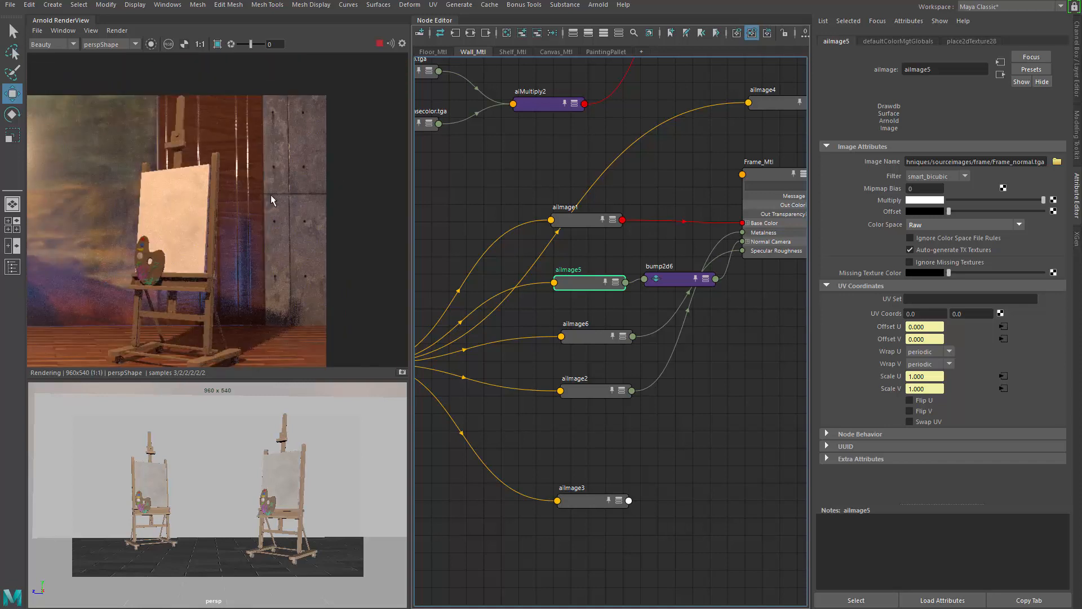
pyautogui.scroll(-6, 203, 222)
pyautogui.scroll(3, 319, 199)
pyautogui.moveTo(195, 216)
pyautogui.mouseDown(button='middle')
pyautogui.moveTo(265, 217)
pyautogui.moveTo(208, 208)
pyautogui.mouseUp(button='middle')
pyautogui.scroll(1, 265, 216)
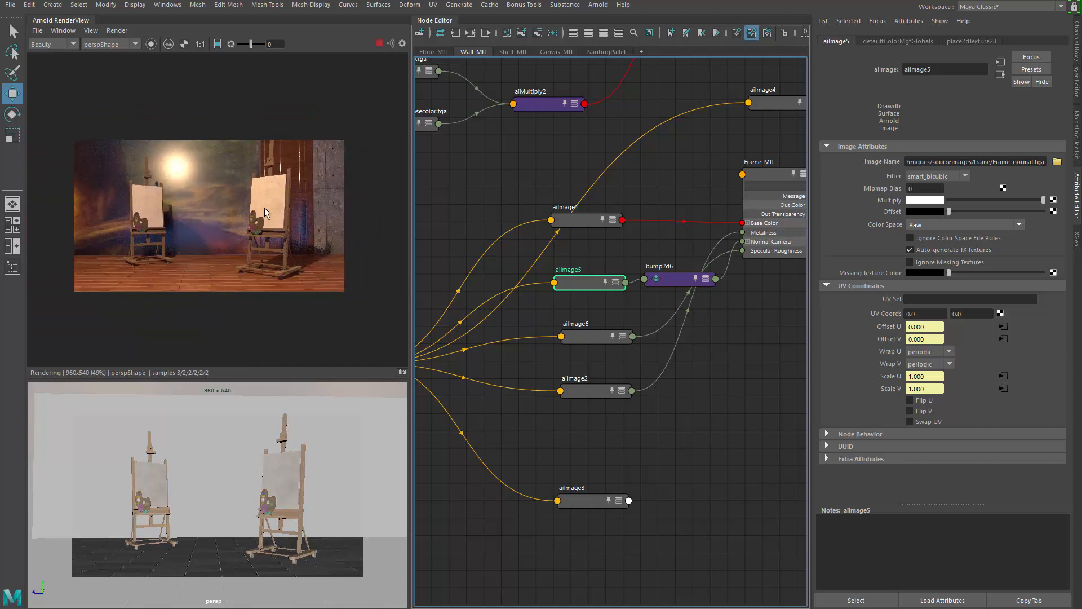
# - Set Wrap U and Wrap V of the aiImage1 base color texture to black
pyautogui.keyDown('alt'); pyautogui.moveTo(615, 431); pyautogui.dragTo(563, 391, button='middle'); pyautogui.keyUp('alt')
pyautogui.keyDown('alt'); pyautogui.moveTo(674, 368); pyautogui.dragTo(571, 405, button='middle'); pyautogui.keyUp('alt')
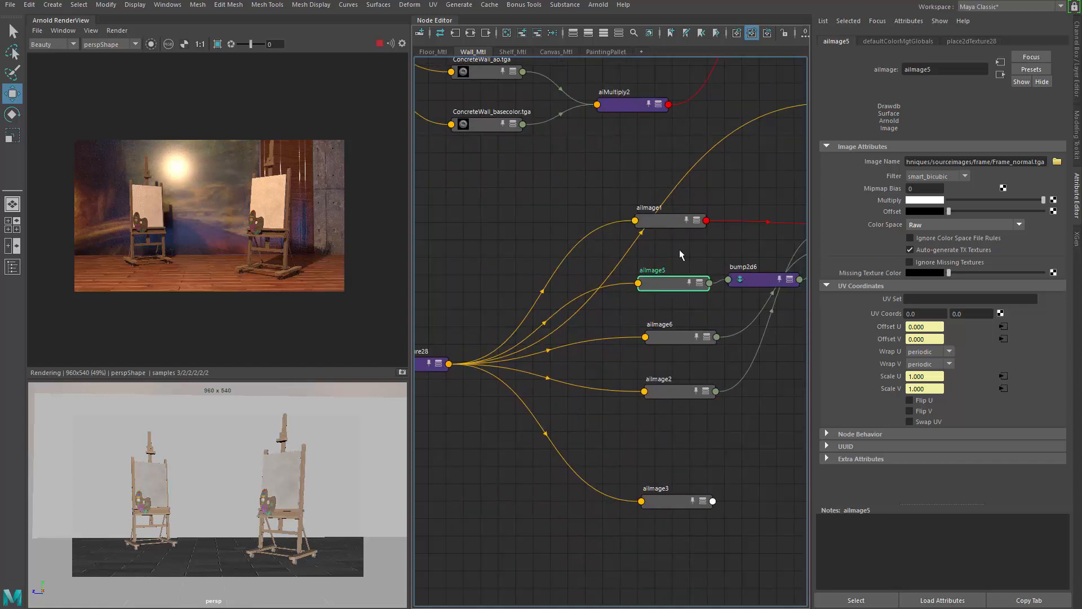
pyautogui.keyDown('alt'); pyautogui.moveTo(678, 249); pyautogui.dragTo(645, 290, button='middle'); pyautogui.keyUp('alt')
pyautogui.click(623, 276)
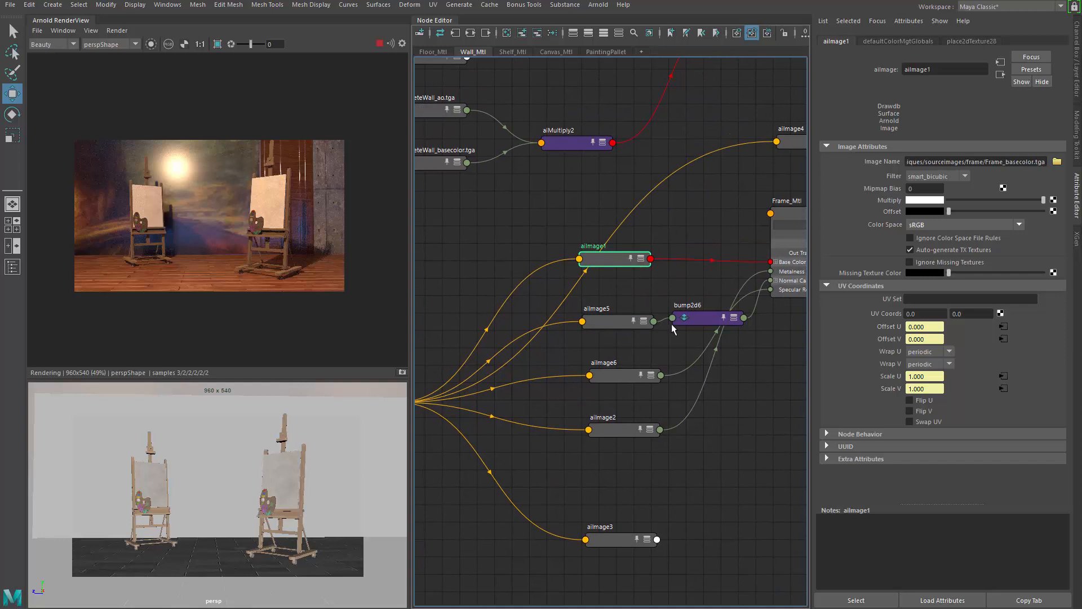
pyautogui.click(943, 353)
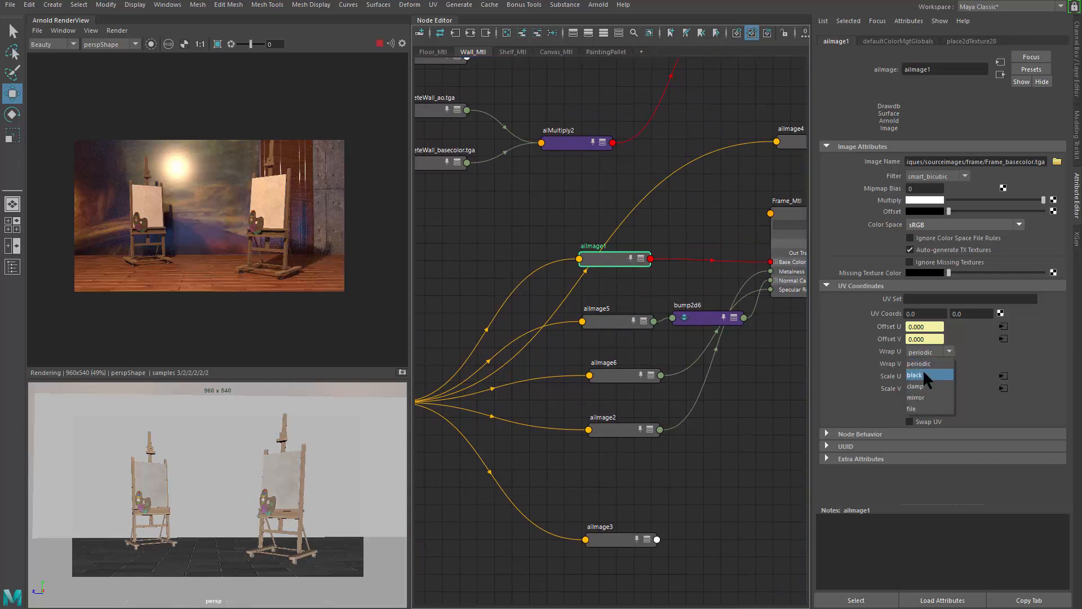
pyautogui.click(925, 375)
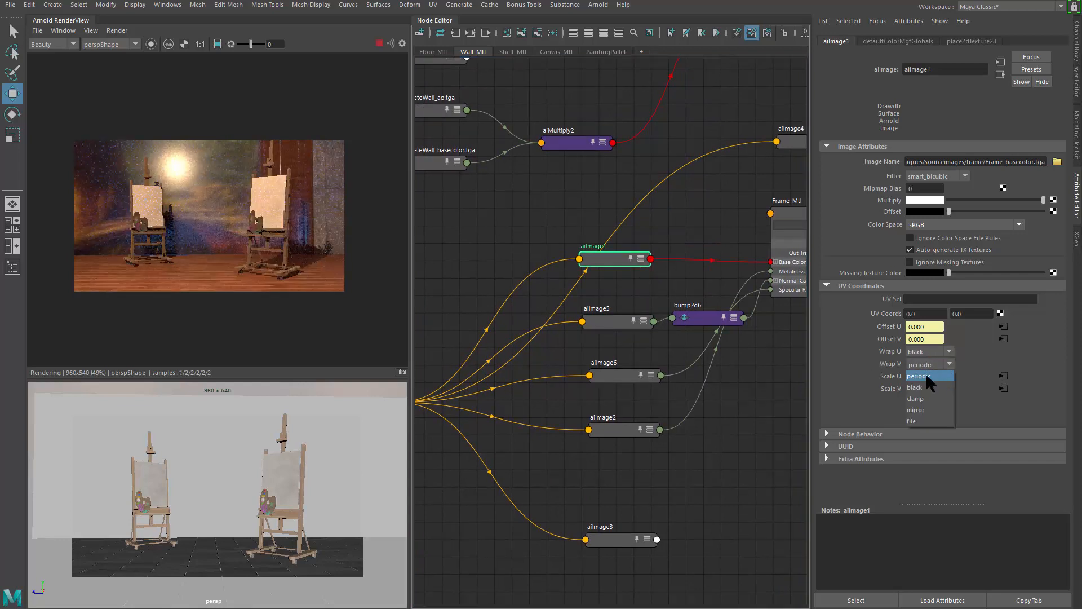
# - Set Wrap U and Wrap V of the aiImage5 normal map to black
pyautogui.click(614, 320)
pyautogui.click(932, 352)
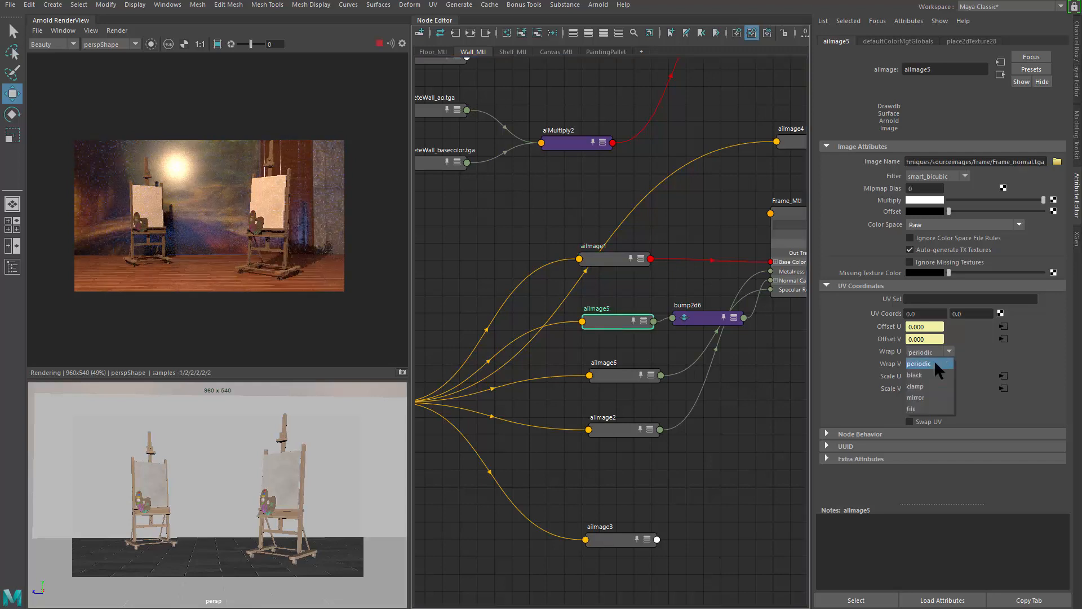
pyautogui.click(926, 373)
pyautogui.click(930, 364)
pyautogui.click(923, 387)
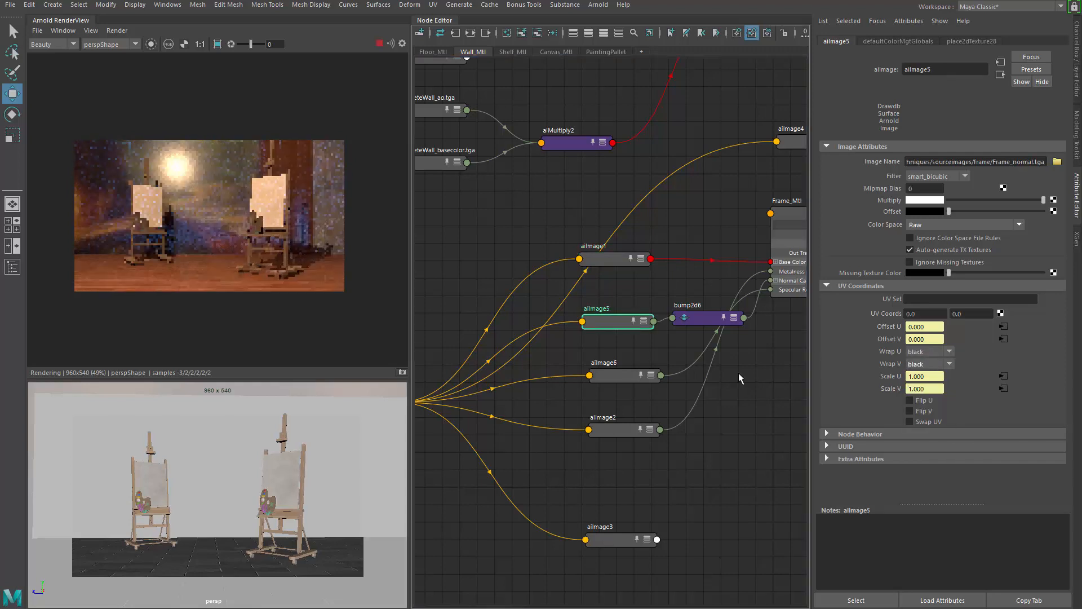
# - Set Wrap U and Wrap V of the aiImage6 roughness map to black
pyautogui.click(621, 377)
pyautogui.click(930, 351)
pyautogui.click(926, 375)
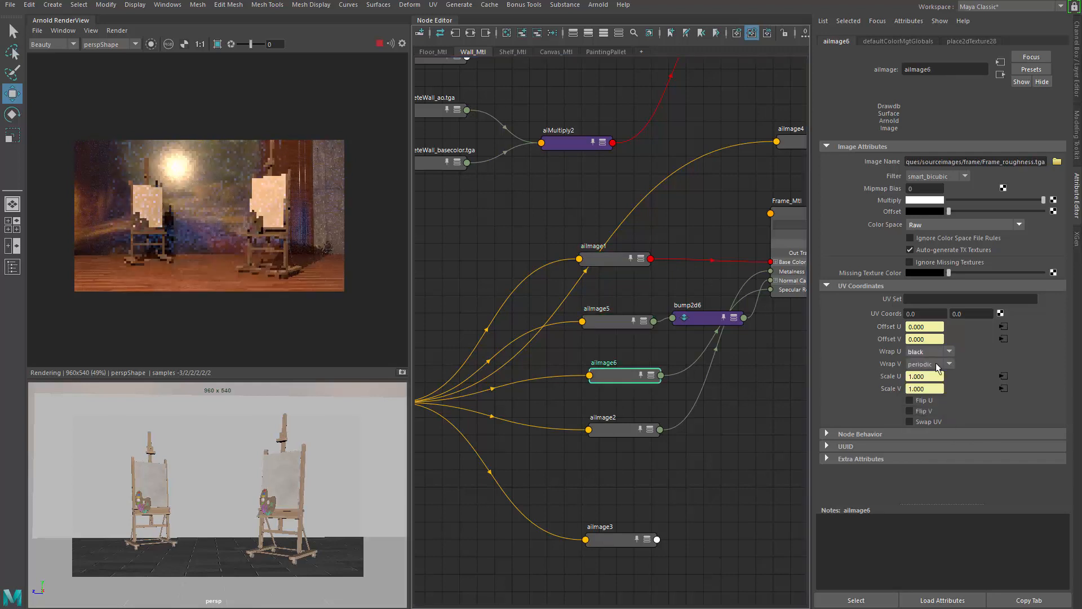
pyautogui.click(930, 364)
pyautogui.click(924, 387)
# - Set Wrap U and Wrap V of the aiImage2 metallic map to black
pyautogui.click(623, 430)
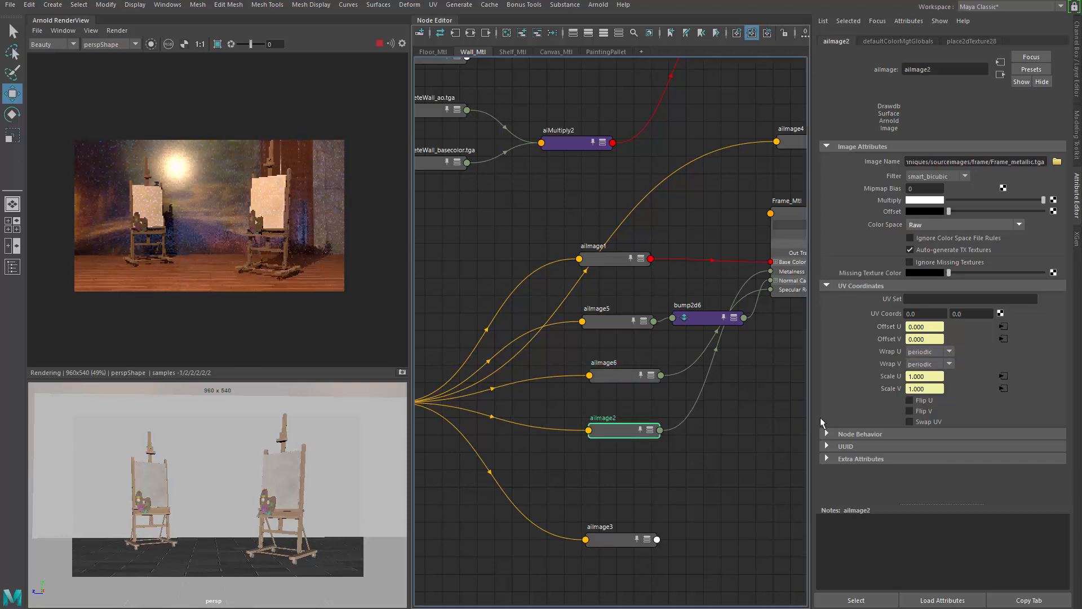
pyautogui.click(946, 352)
pyautogui.click(931, 374)
pyautogui.click(931, 364)
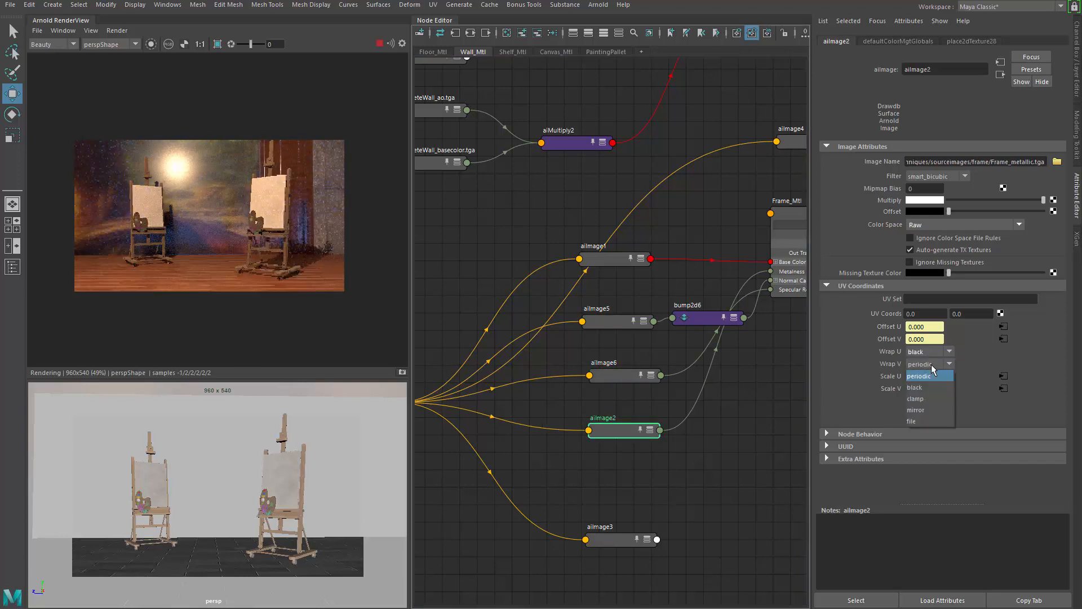
pyautogui.click(921, 387)
# - Set Wrap U and Wrap V of the aiImage3 base color texture to black and check the other frame textures' wrap settings
pyautogui.keyDown('alt'); pyautogui.moveTo(710, 435); pyautogui.dragTo(752, 361, button='middle'); pyautogui.keyUp('alt')
pyautogui.click(665, 465)
pyautogui.click(931, 352)
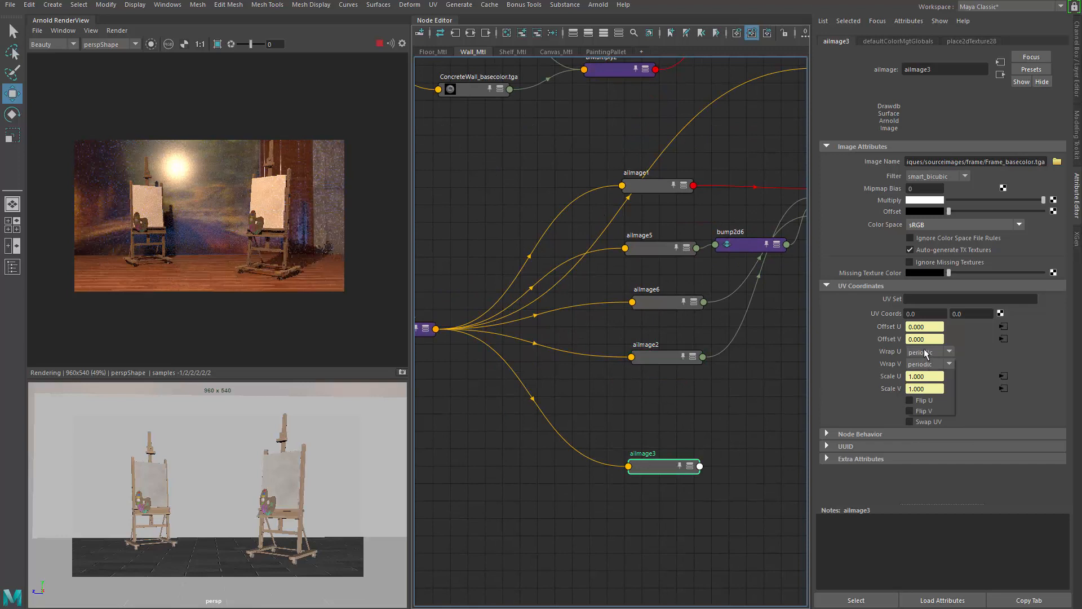
pyautogui.click(925, 375)
pyautogui.click(931, 364)
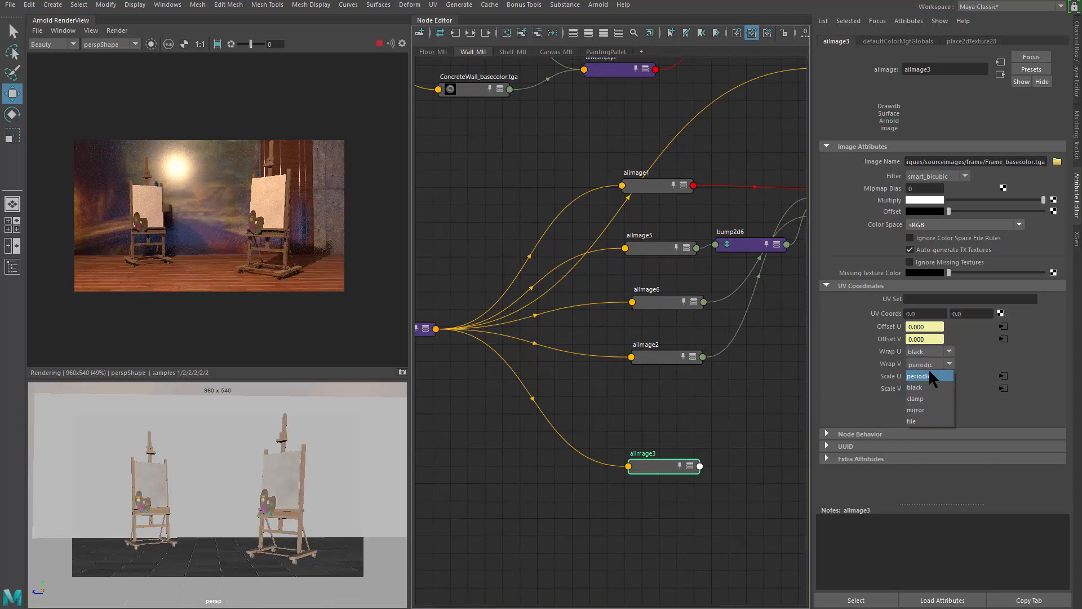
pyautogui.click(913, 388)
pyautogui.keyDown('alt'); pyautogui.moveTo(636, 438); pyautogui.dragTo(637, 458, button='middle'); pyautogui.keyUp('alt')
pyautogui.click(667, 377)
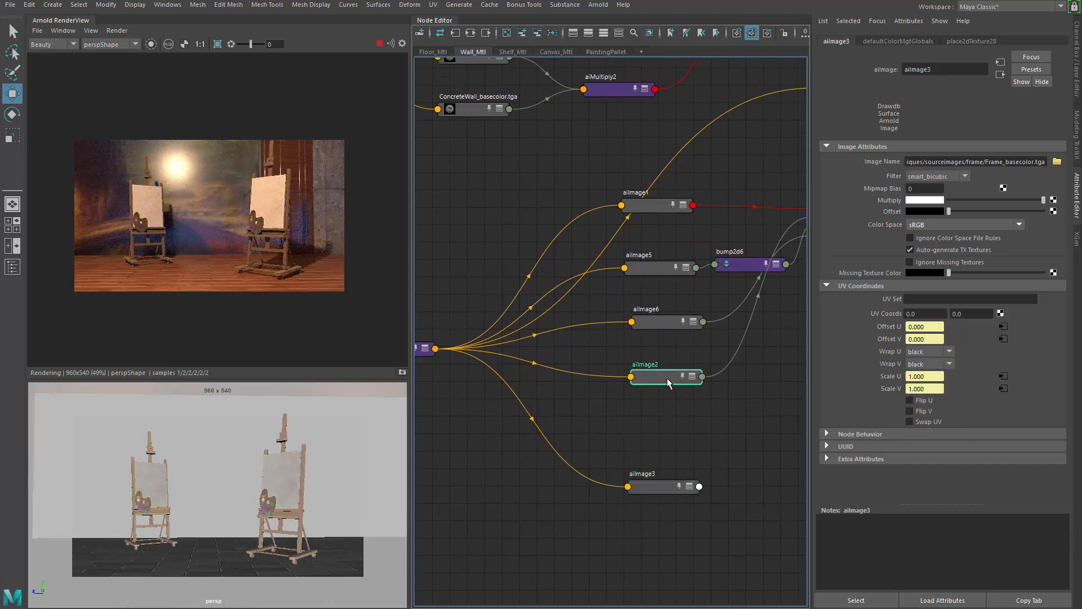
pyautogui.click(659, 323)
pyautogui.click(648, 267)
pyautogui.click(646, 205)
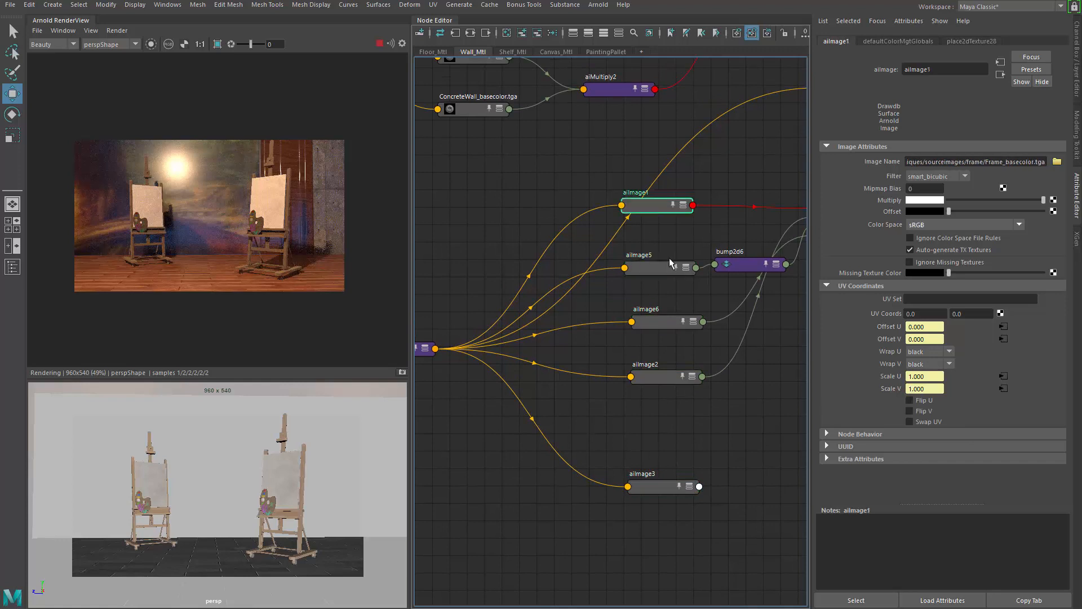
# - Set Repeat UV of place2dTexture28 to 12 and 8 and inspect the wall in the render
pyautogui.keyDown('alt'); pyautogui.moveTo(547, 402); pyautogui.dragTo(657, 378, button='middle'); pyautogui.keyUp('alt')
pyautogui.click(505, 326)
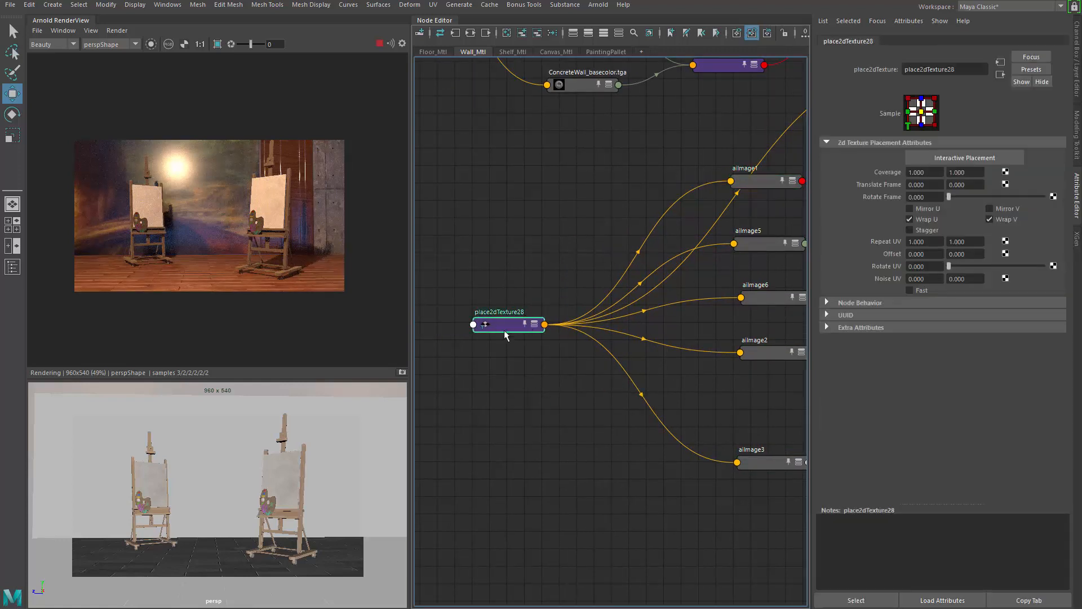
pyautogui.click(942, 243)
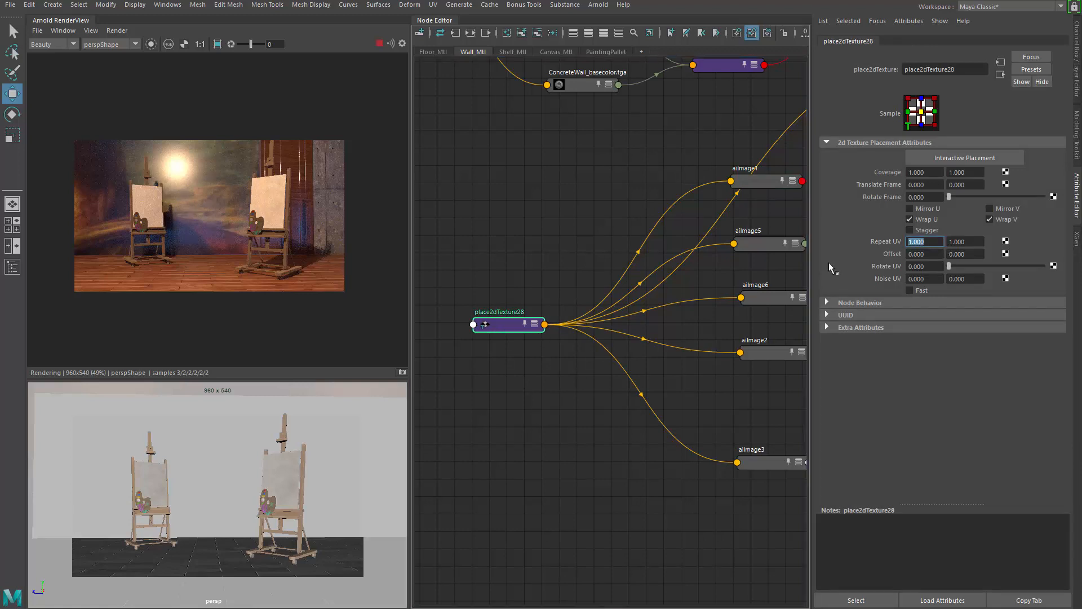
pyautogui.write('12')
pyautogui.press('Tab')
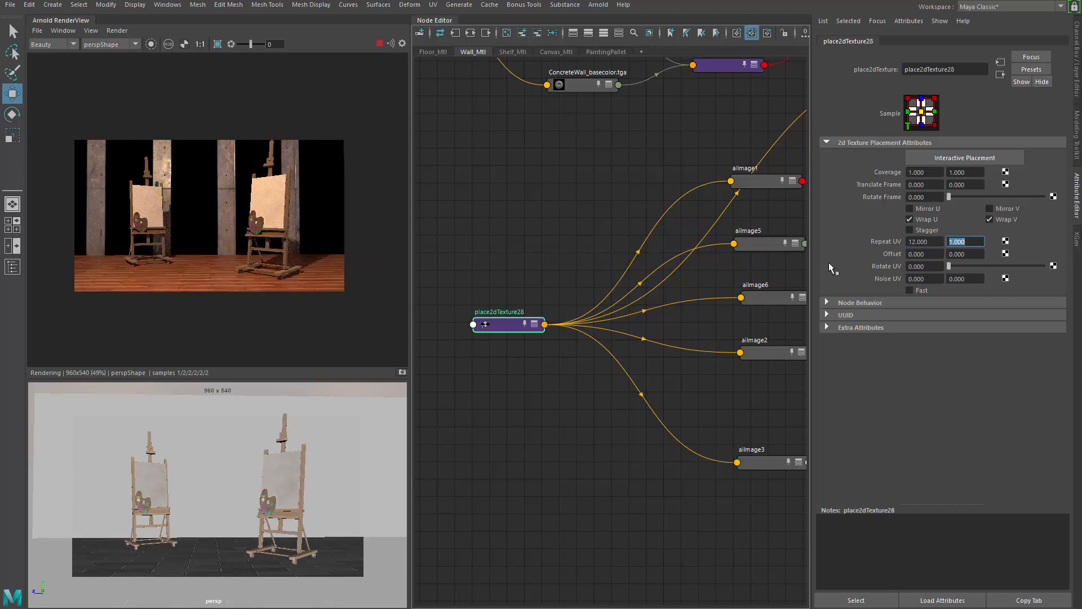
pyautogui.write('8')
pyautogui.press('Return')
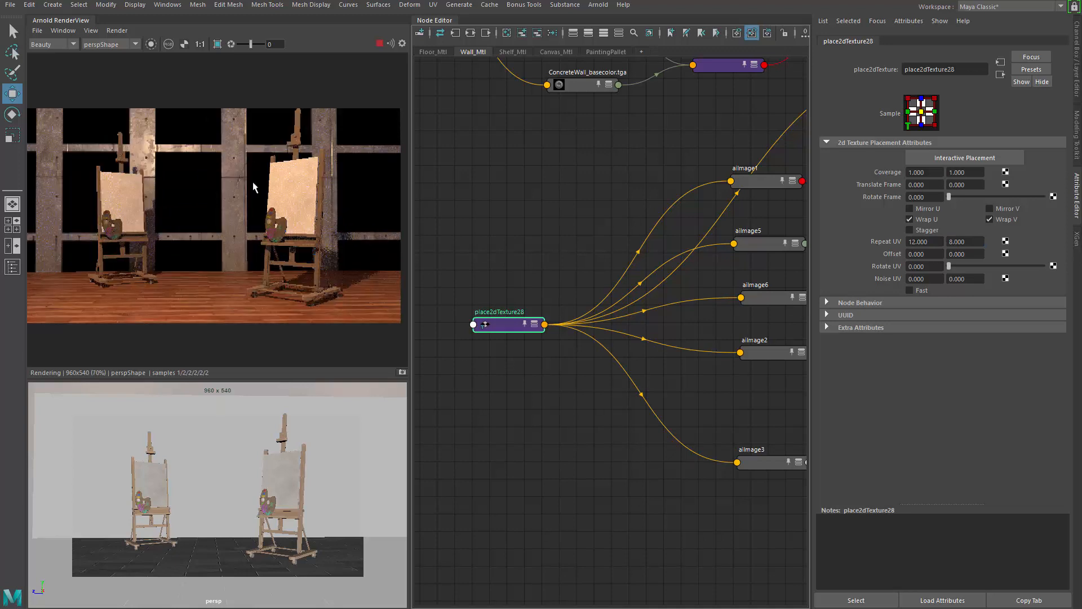
pyautogui.scroll(2, 201, 210)
pyautogui.scroll(-2, 206, 240)
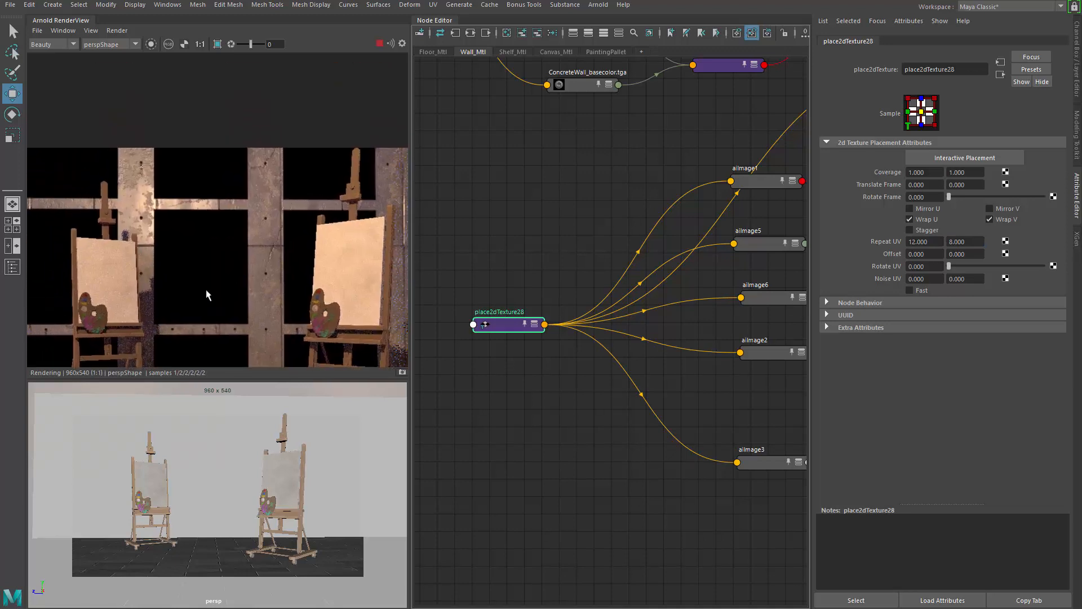
# - Set Wrap U and Wrap V of the aiImage4 opacity map to black
pyautogui.keyDown('alt'); pyautogui.moveTo(662, 422); pyautogui.dragTo(510, 417, button='middle'); pyautogui.keyUp('alt')
pyautogui.keyDown('alt'); pyautogui.moveTo(721, 362); pyautogui.dragTo(504, 598, button='middle'); pyautogui.keyUp('alt')
pyautogui.click(675, 256)
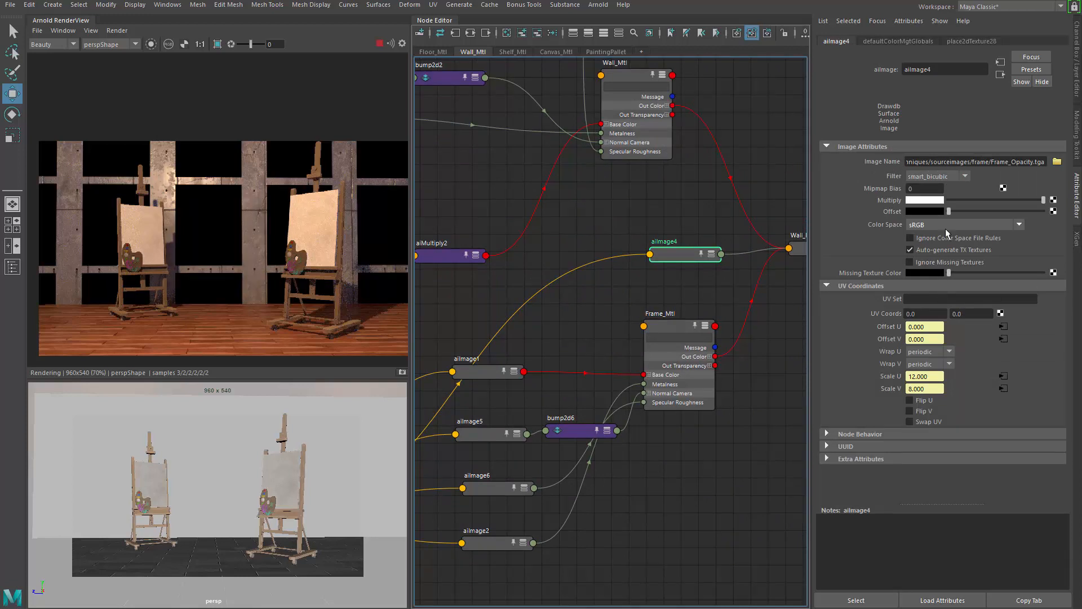
pyautogui.click(934, 363)
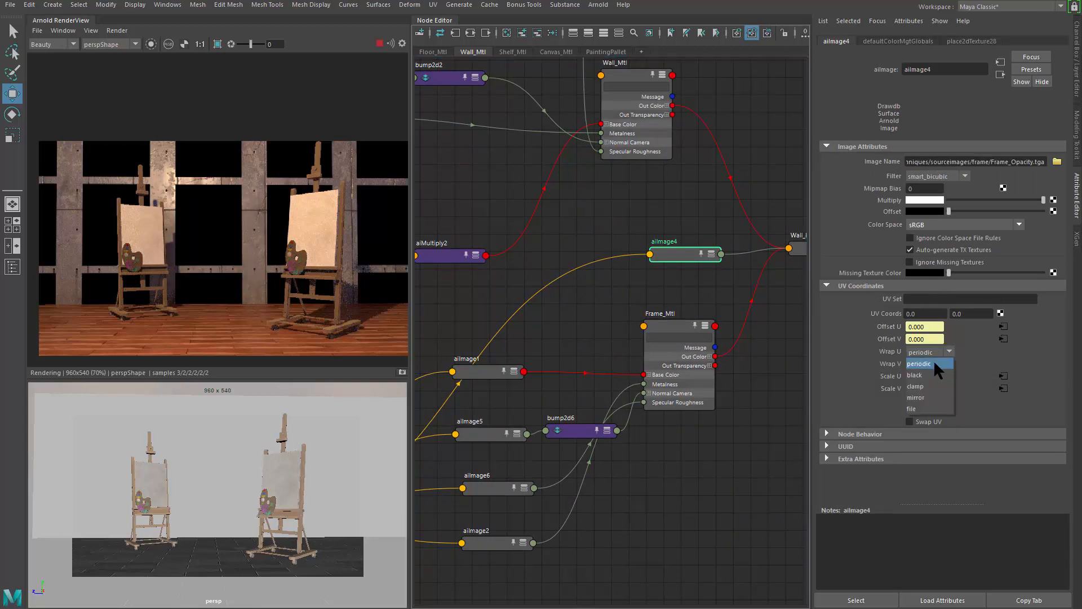
pyautogui.click(916, 375)
pyautogui.click(928, 351)
pyautogui.click(924, 363)
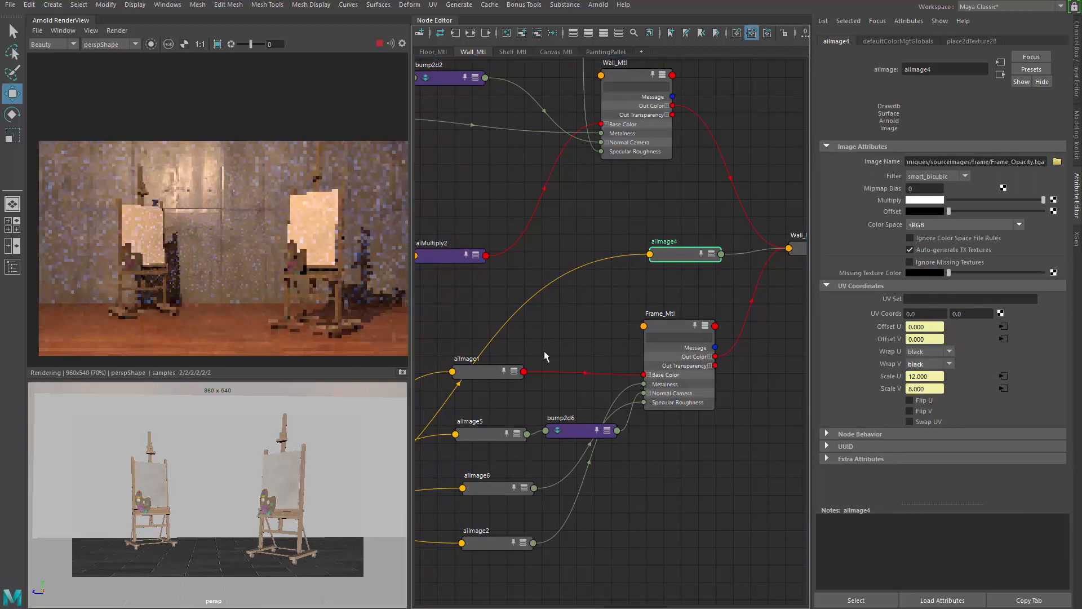
pyautogui.scroll(-5, 538, 316)
pyautogui.scroll(4, 620, 305)
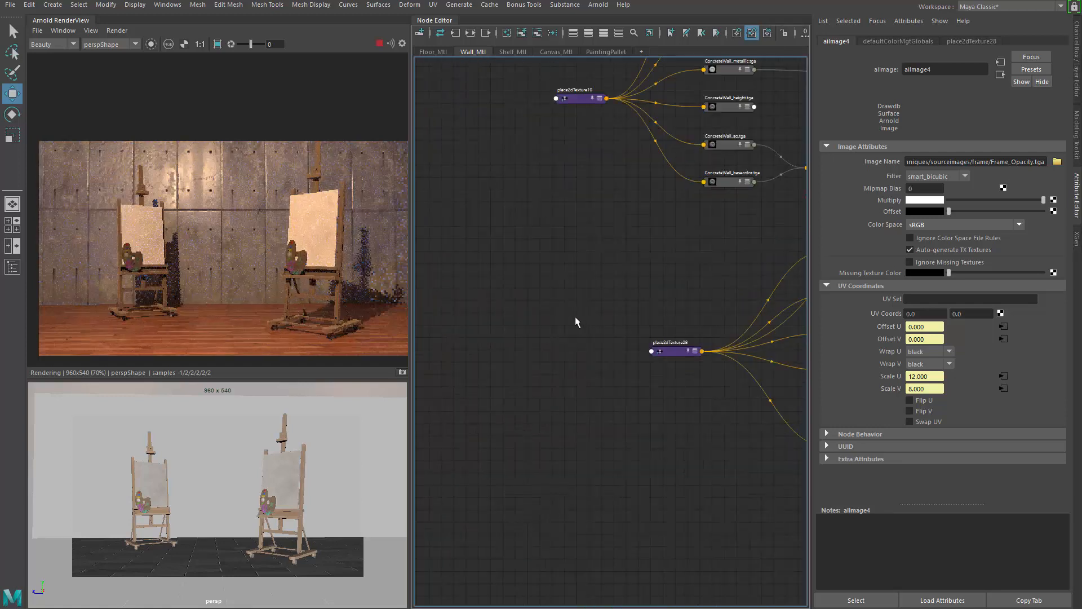
pyautogui.keyDown('alt'); pyautogui.moveTo(575, 322); pyautogui.dragTo(491, 292, button='middle'); pyautogui.keyUp('alt')
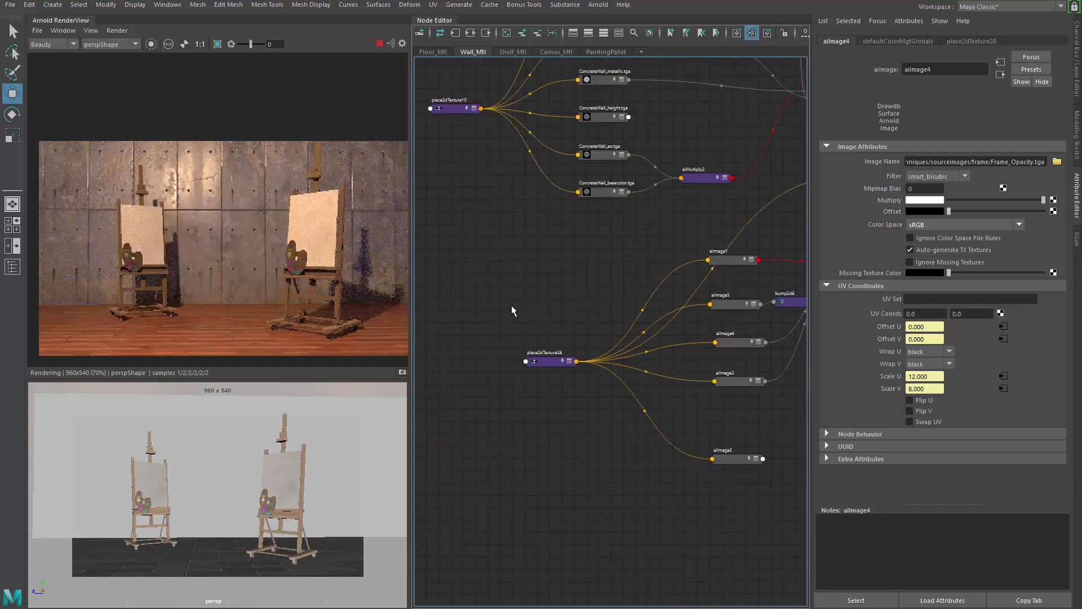
# - Stop the live render and create a polygon plane over the floor, scaled uniformly to about 373
pyautogui.click(379, 44)
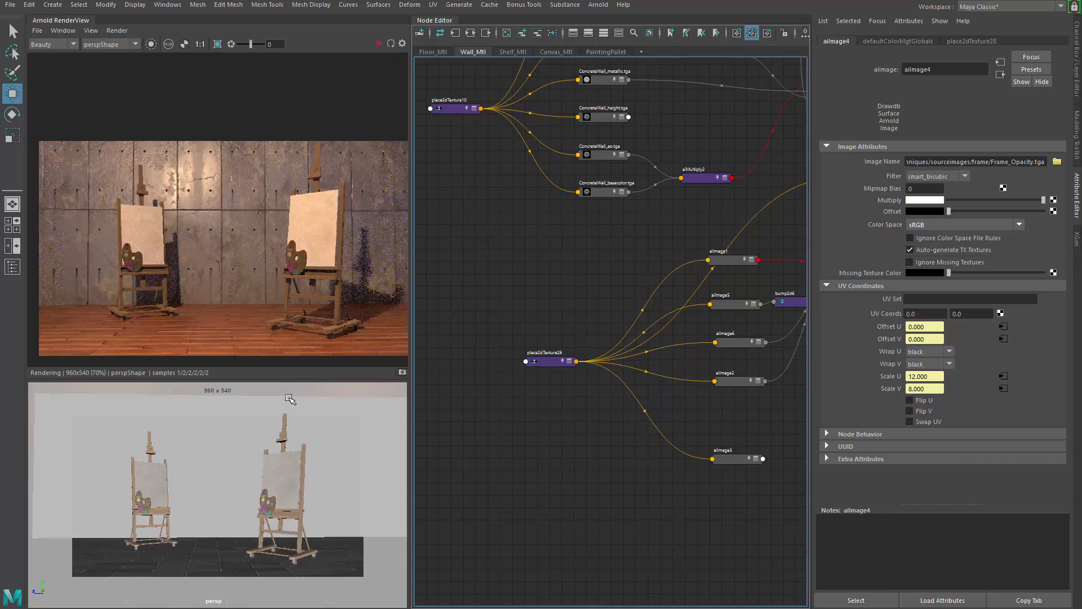
pyautogui.keyDown('alt'); pyautogui.moveTo(254, 446); pyautogui.dragTo(230, 461); pyautogui.keyUp('alt')
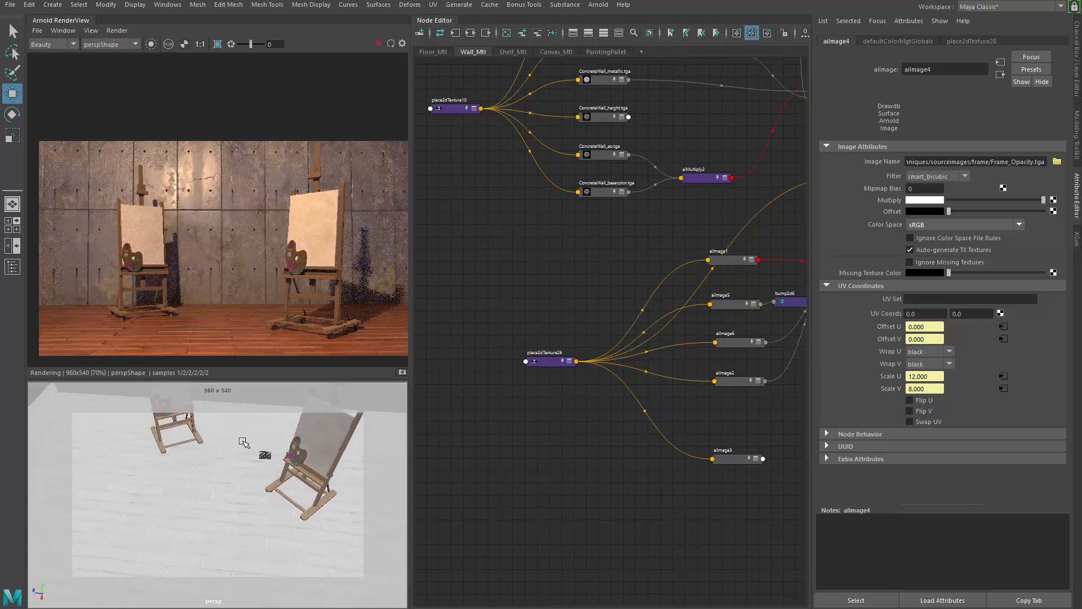
pyautogui.keyDown('shift'); pyautogui.moveTo(244, 442); pyautogui.dragTo(217, 437, button='right'); pyautogui.keyUp('shift')
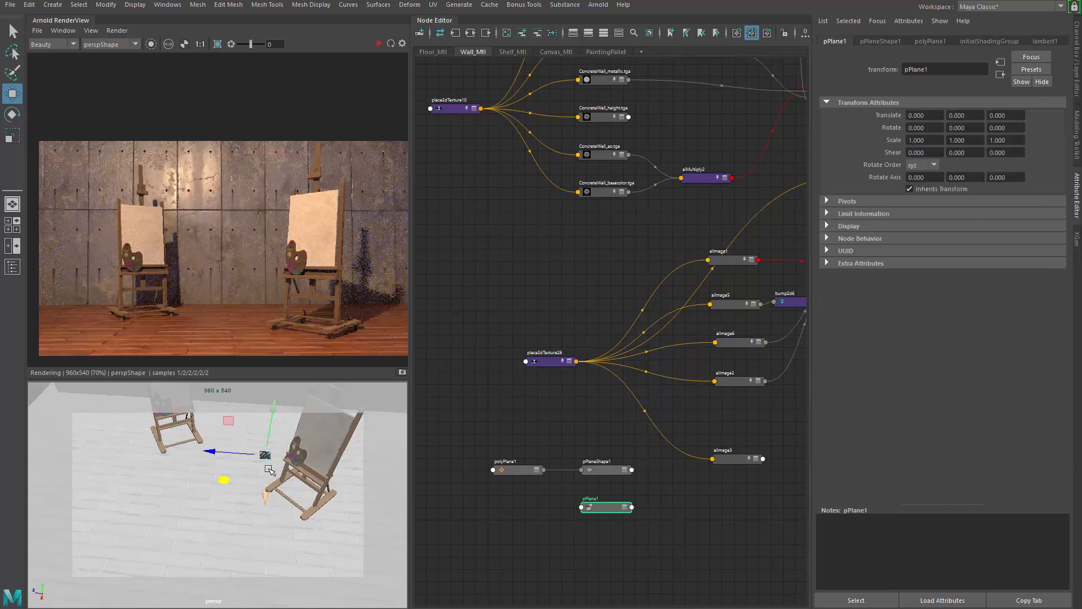
pyautogui.press('r')
pyautogui.moveTo(265, 455)
pyautogui.mouseDown()
pyautogui.moveTo(251, 409)
pyautogui.moveTo(248, 461)
pyautogui.mouseUp()
# - Raise the plane to about 37 on the Y axis and isolate it in the viewport
pyautogui.press('w')
pyautogui.hotkey('ctrl', '1')
pyautogui.press('f')
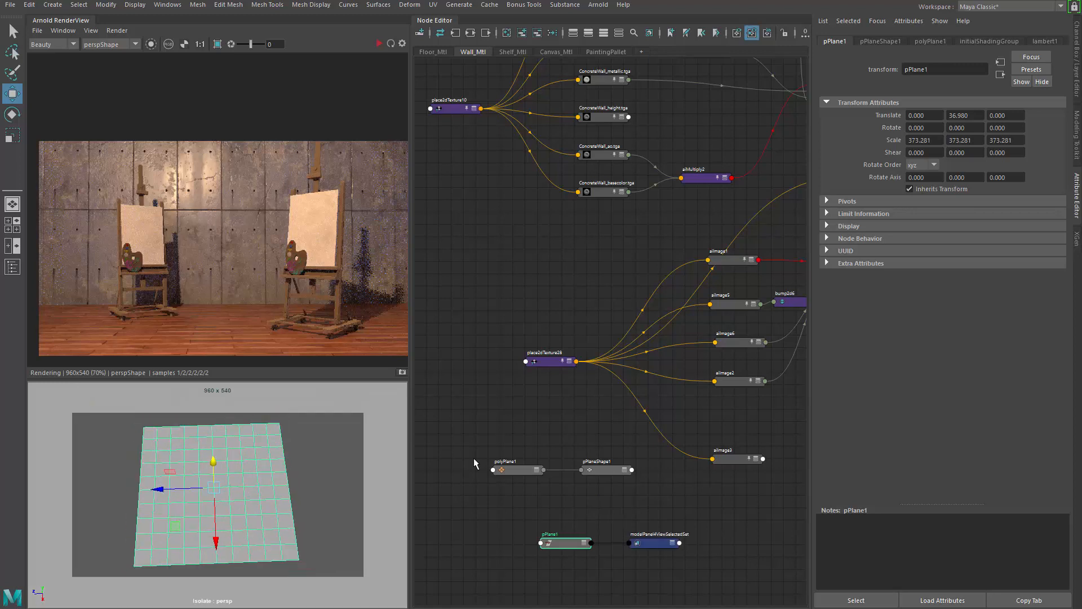
# - Assign the aiMixShader1SG shading group to the plane and restart the live render
pyautogui.keyDown('alt'); pyautogui.moveTo(733, 395); pyautogui.dragTo(411, 488, button='middle'); pyautogui.keyUp('alt')
pyautogui.scroll(6, 626, 310)
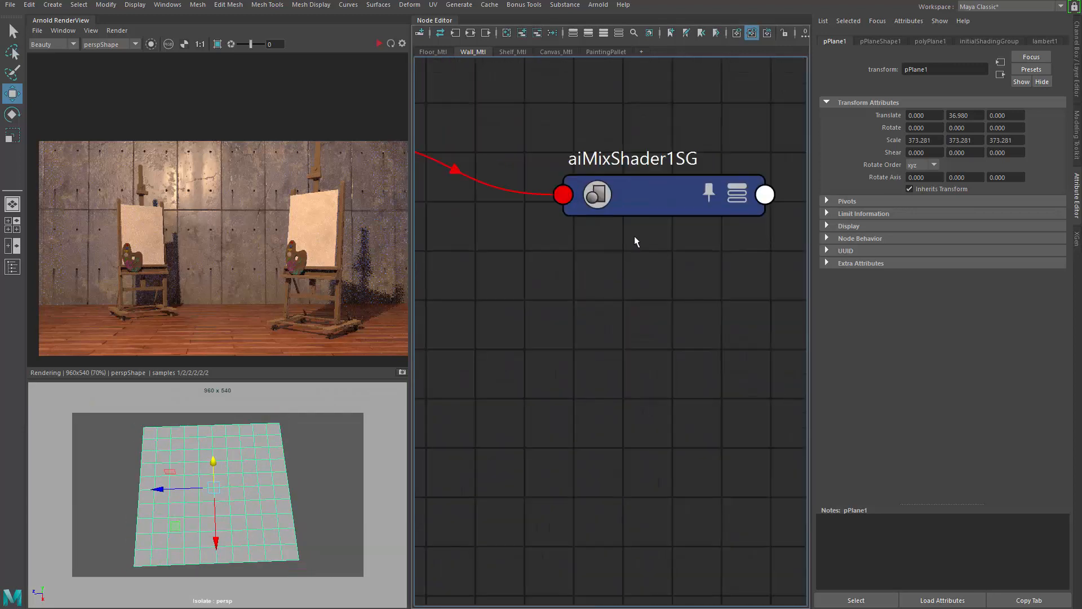
pyautogui.moveTo(656, 200); pyautogui.dragTo(264, 416, button='middle')
pyautogui.moveTo(207, 493); pyautogui.dragTo(207, 494, button='middle')
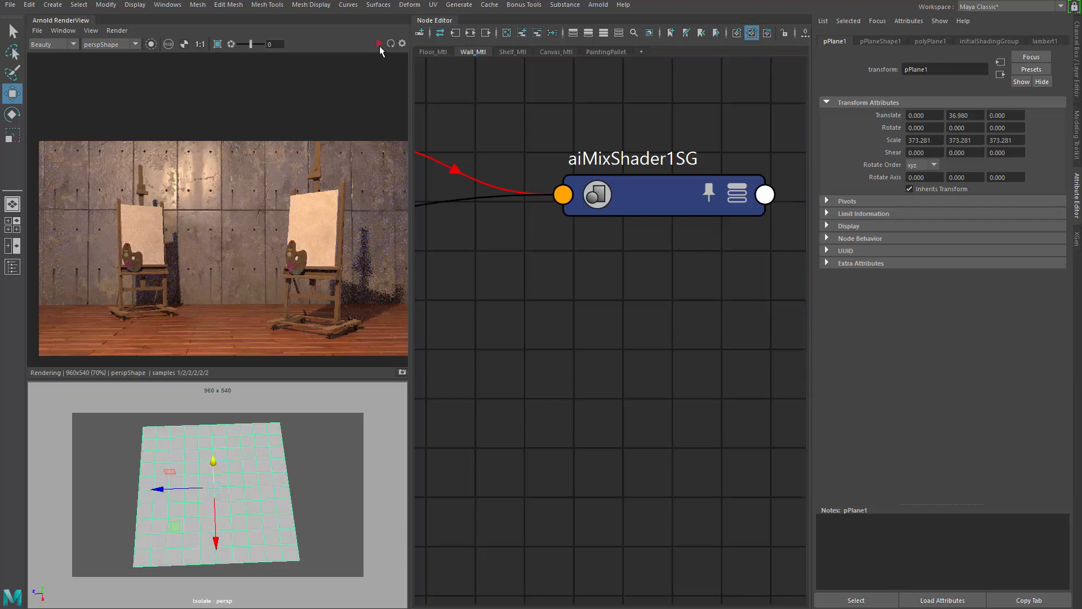
pyautogui.click(379, 45)
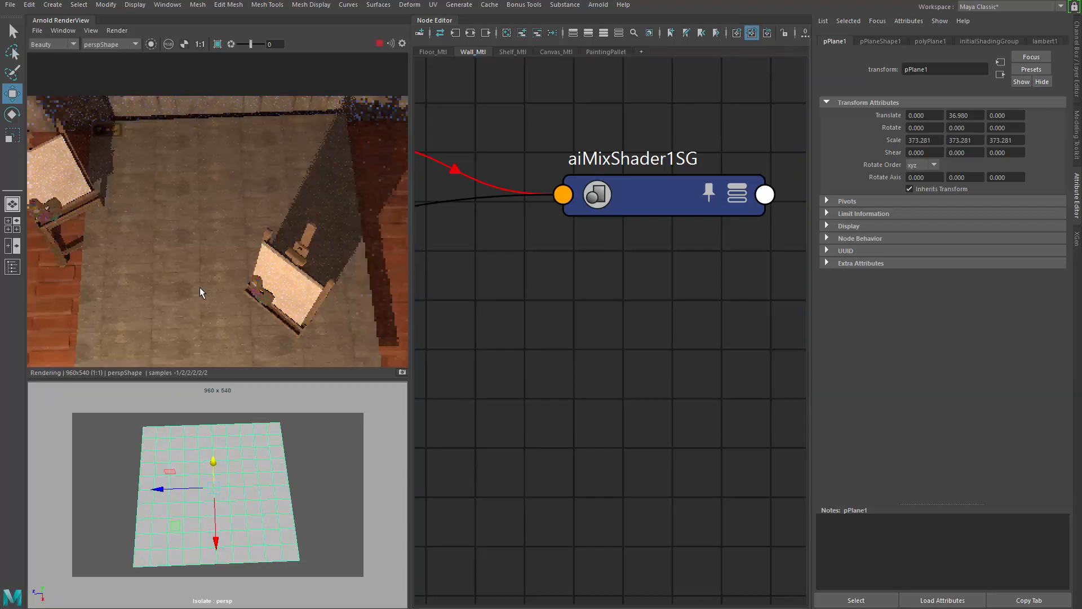
pyautogui.keyDown('alt'); pyautogui.moveTo(200, 287); pyautogui.dragTo(246, 303, button='middle'); pyautogui.keyUp('alt')
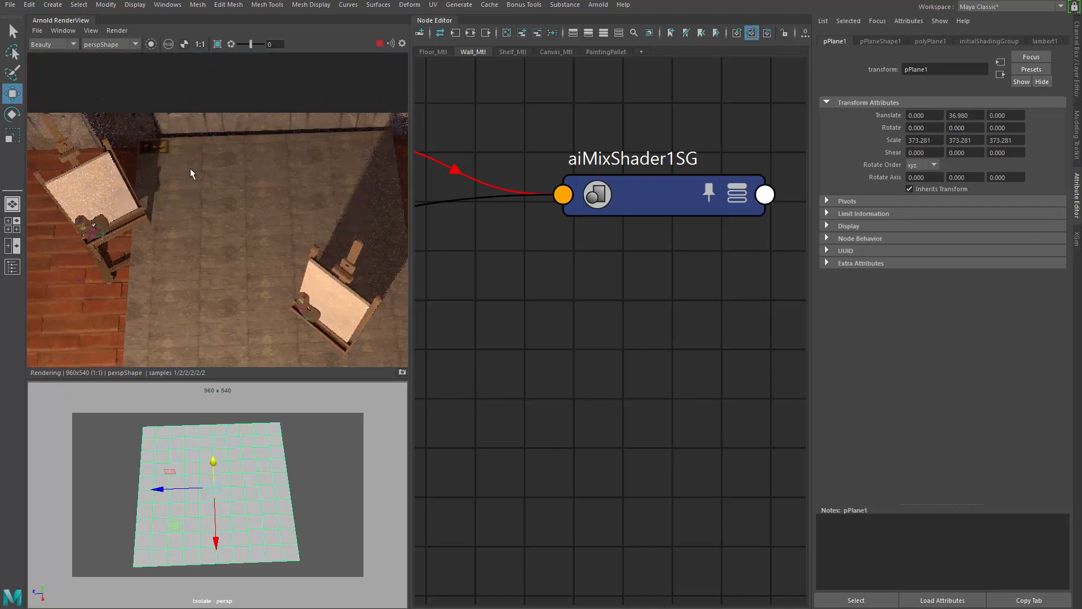
# - Rotate the plane 90 degrees about the Y axis and bring the whole plane into the render view
pyautogui.press('e')
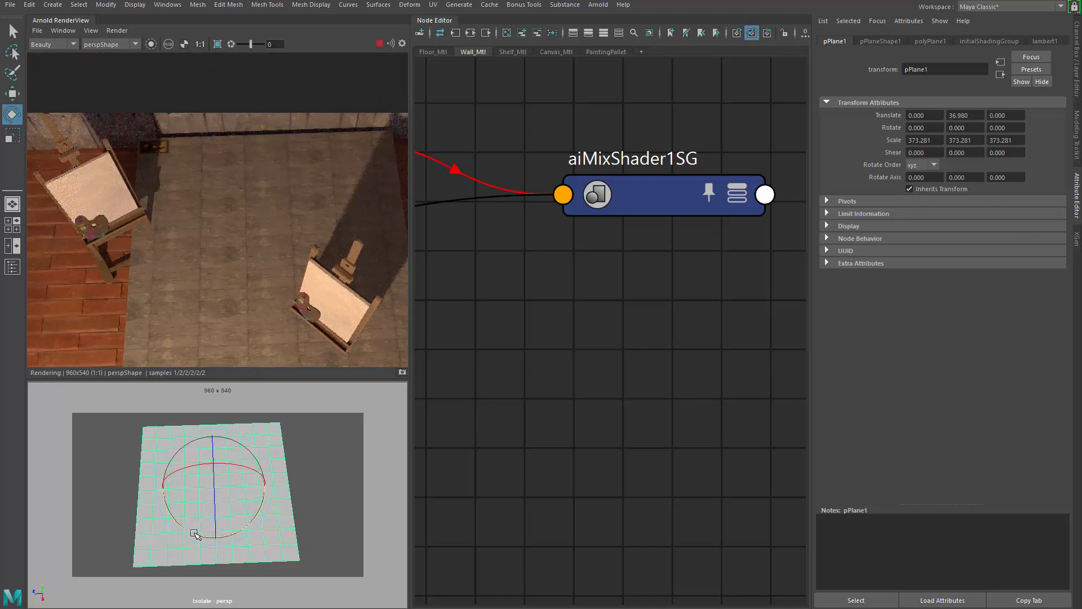
pyautogui.moveTo(195, 534); pyautogui.dragTo(283, 514)
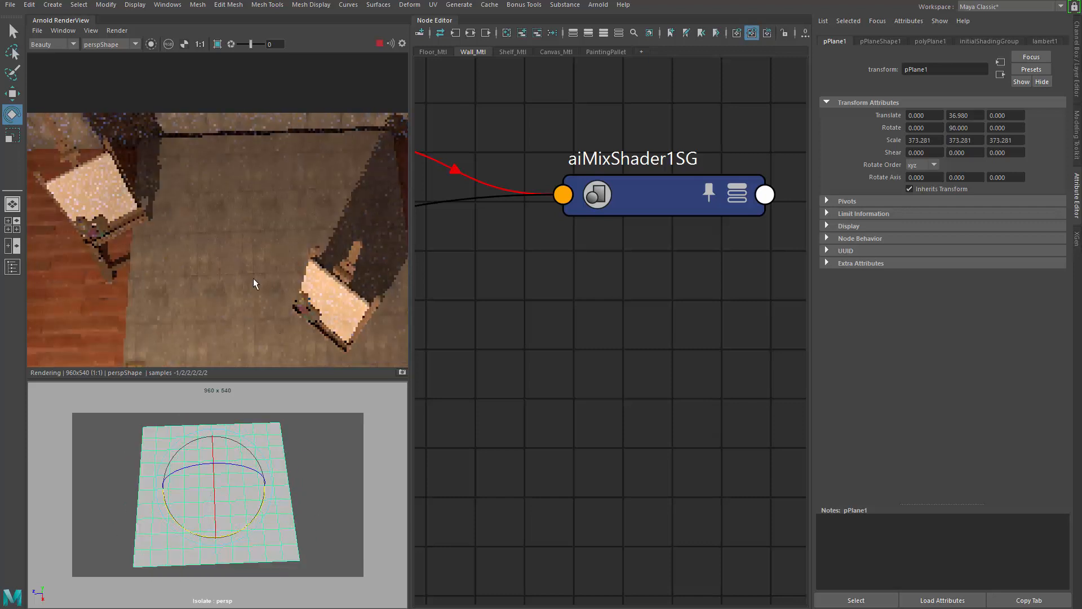
pyautogui.scroll(-2, 256, 232)
pyautogui.keyDown('alt'); pyautogui.moveTo(256, 233); pyautogui.dragTo(259, 227, button='middle'); pyautogui.keyUp('alt')
# - Separate aiImage3 from the plane's nodes and remove polyPlane1, pPlaneShape1, pPlane1 and modelPanel4ViewSelectedSet from the Wall_Mtl graph
pyautogui.scroll(-5, 604, 289)
pyautogui.keyDown('alt'); pyautogui.moveTo(501, 351); pyautogui.dragTo(800, 303, button='middle'); pyautogui.keyUp('alt')
pyautogui.keyDown('alt'); pyautogui.moveTo(560, 391); pyautogui.dragTo(740, 290, button='middle'); pyautogui.keyUp('alt')
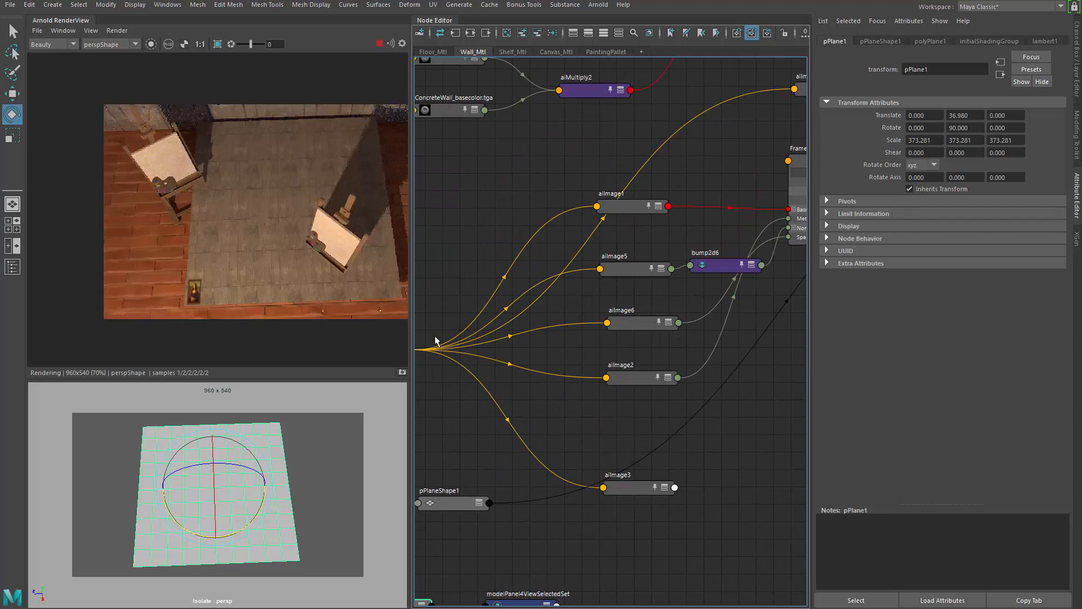
pyautogui.press('f')
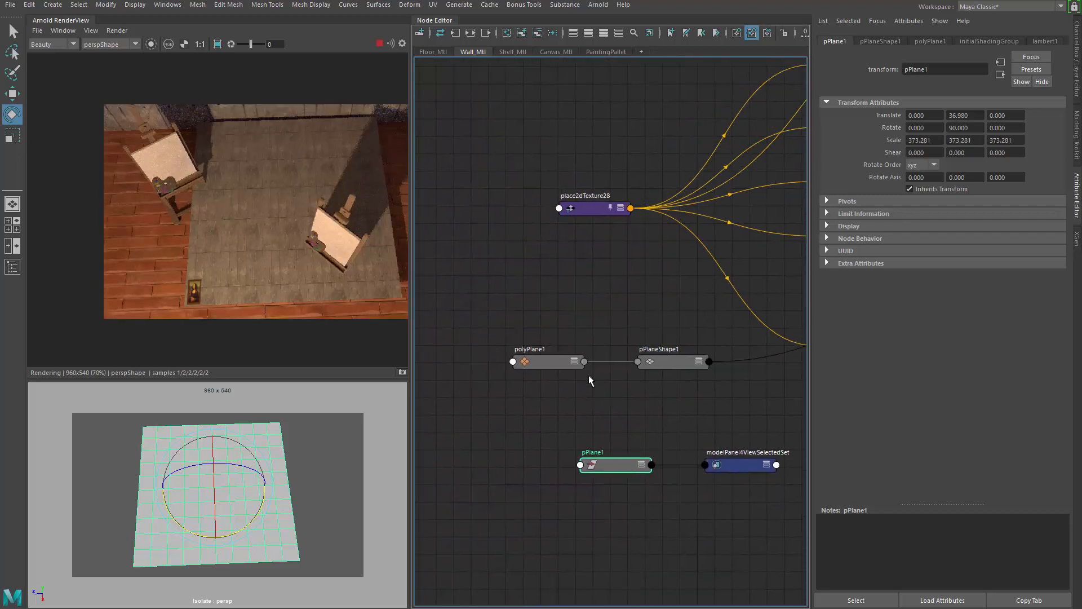
pyautogui.press('a')
pyautogui.moveTo(483, 333); pyautogui.dragTo(672, 440)
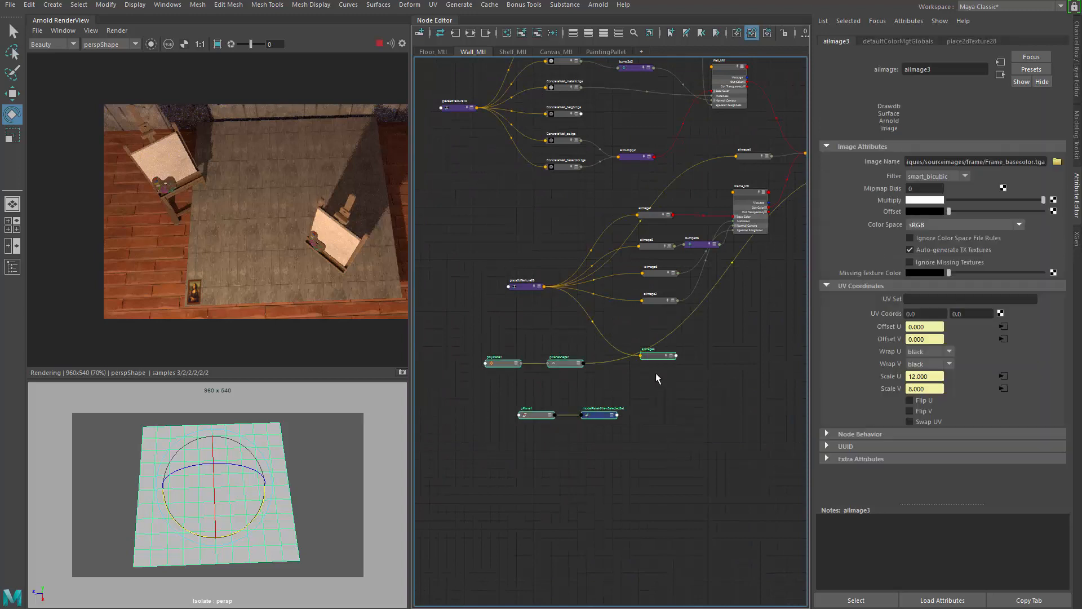
pyautogui.moveTo(658, 363); pyautogui.dragTo(667, 354)
pyautogui.moveTo(625, 452); pyautogui.dragTo(507, 358)
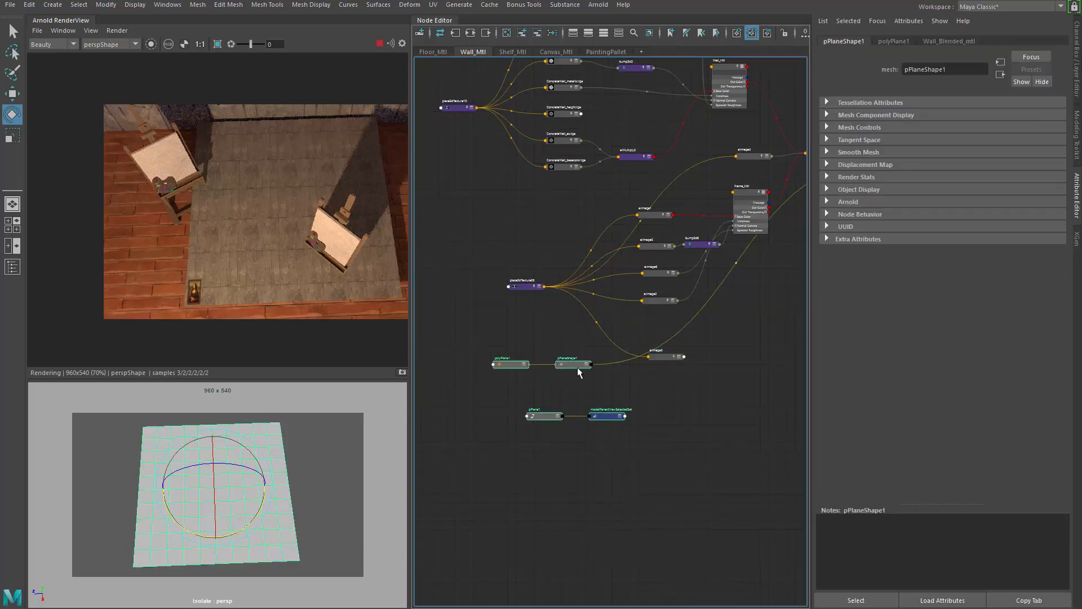
pyautogui.moveTo(580, 367); pyautogui.dragTo(586, 409)
pyautogui.scroll(5, 597, 427)
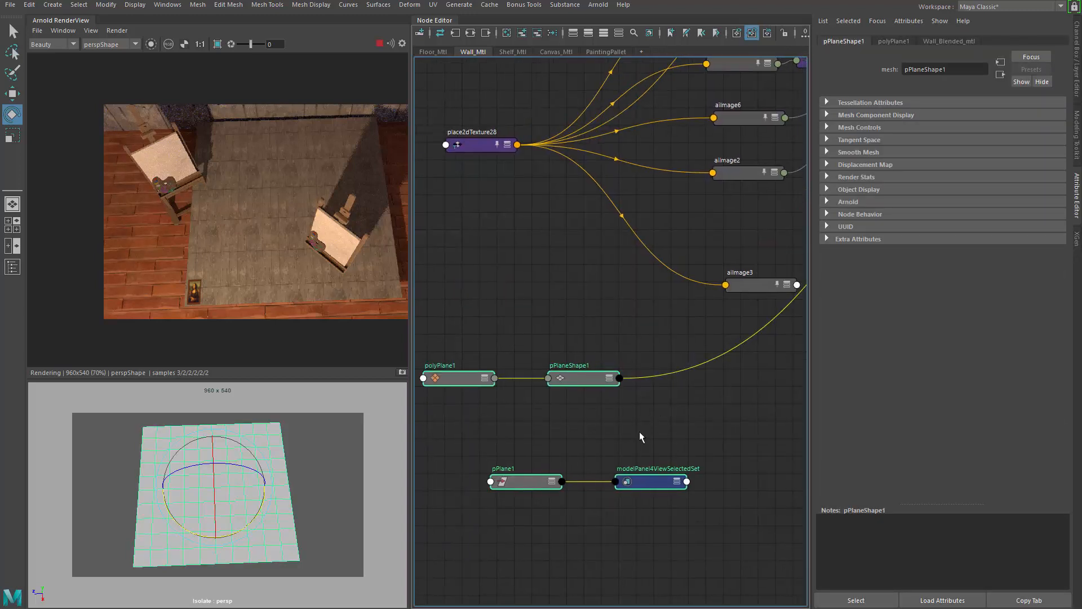
pyautogui.click(540, 35)
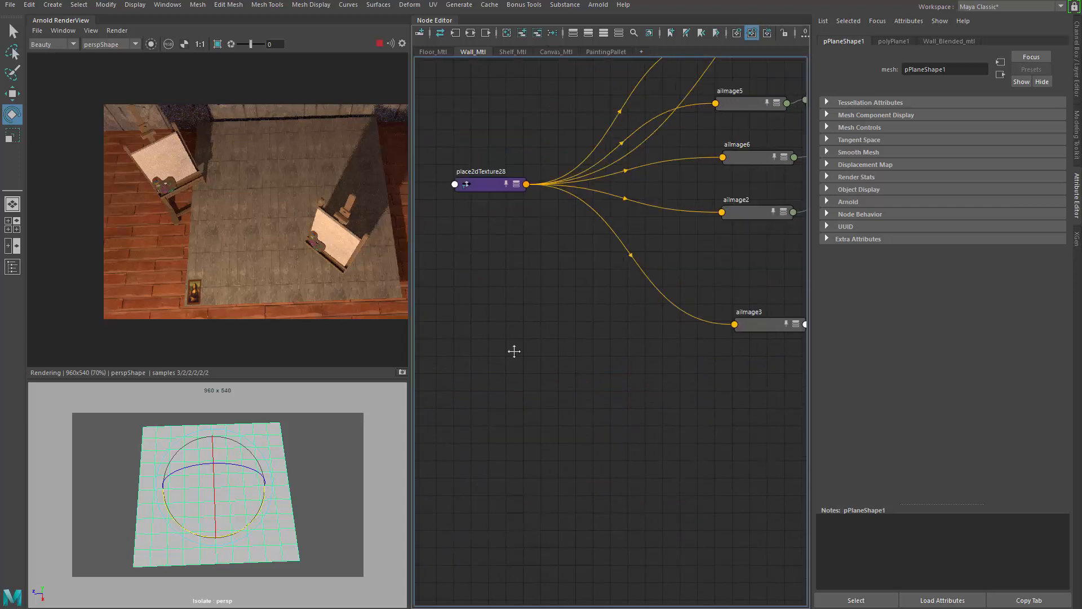
# - Try -0.2 for the U value of Translate Frame on place2dTexture28 and settle on -0.5
pyautogui.click(495, 236)
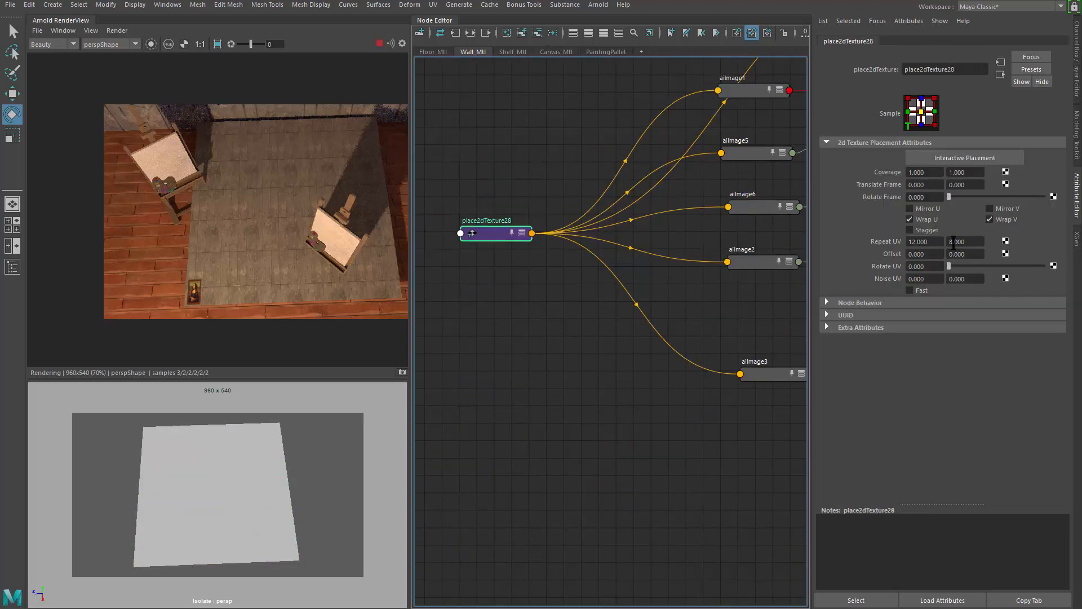
pyautogui.click(938, 186)
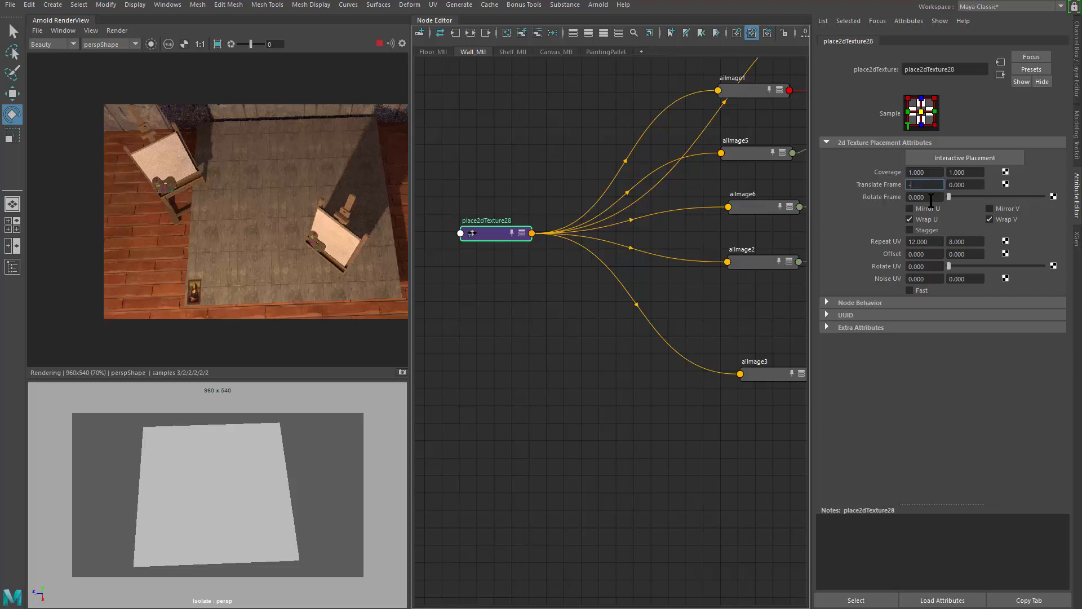
pyautogui.write('-0.2')
pyautogui.press('Return')
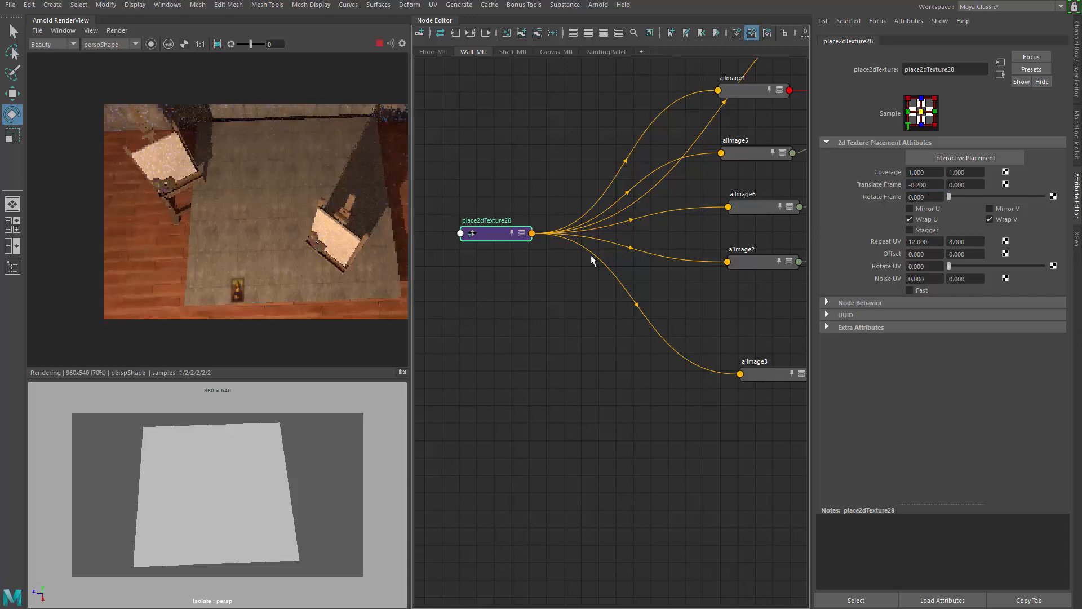
pyautogui.moveTo(928, 186); pyautogui.dragTo(917, 189)
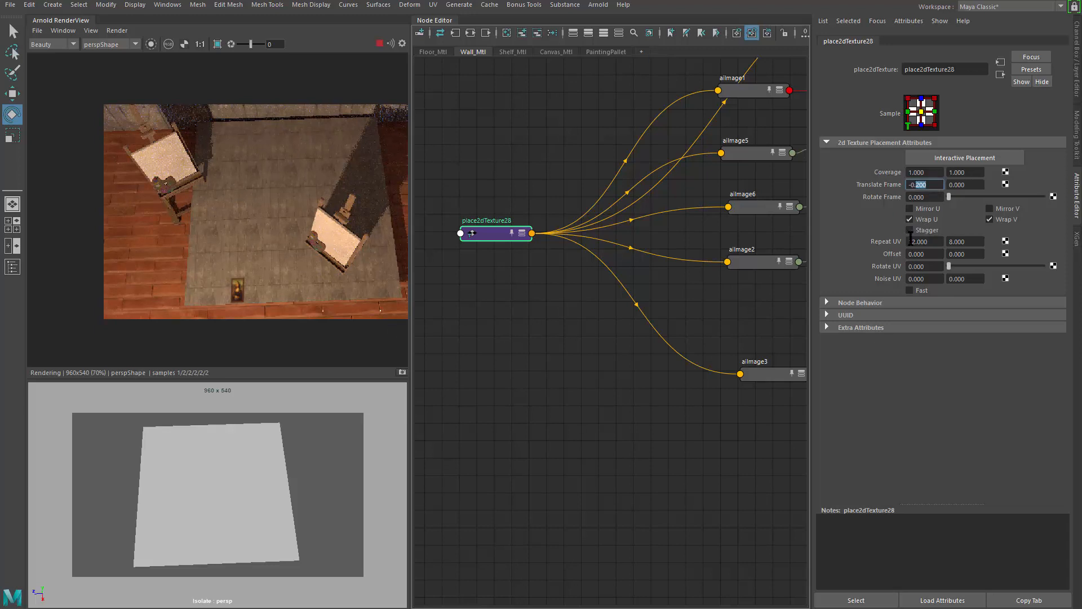
pyautogui.write('5')
pyautogui.press('Return')
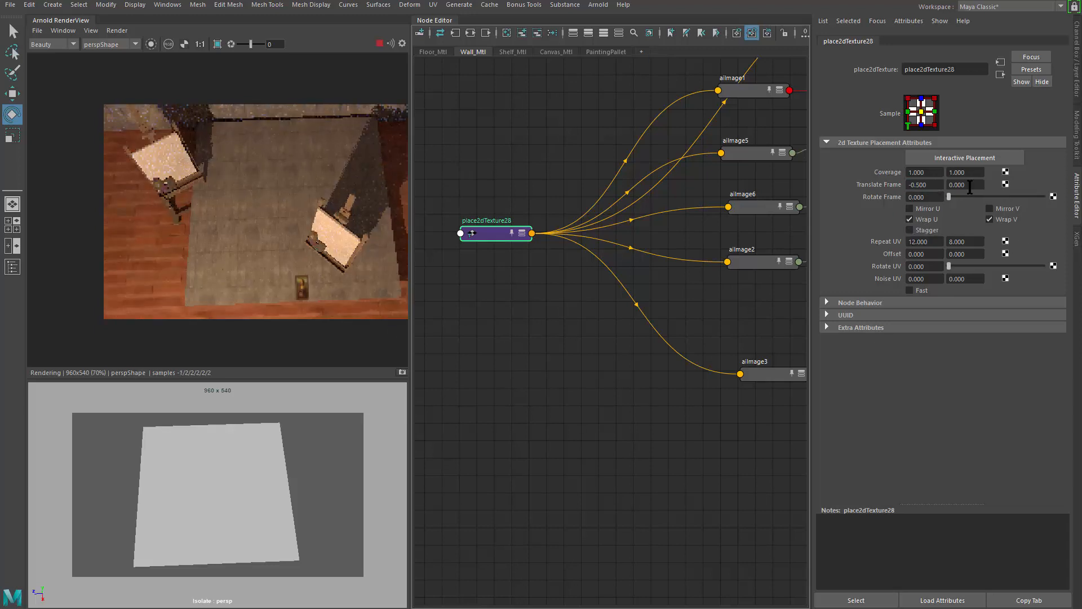
# - Set the V value of Translate Frame on place2dTexture28 to -0.5
pyautogui.moveTo(965, 185); pyautogui.dragTo(930, 206)
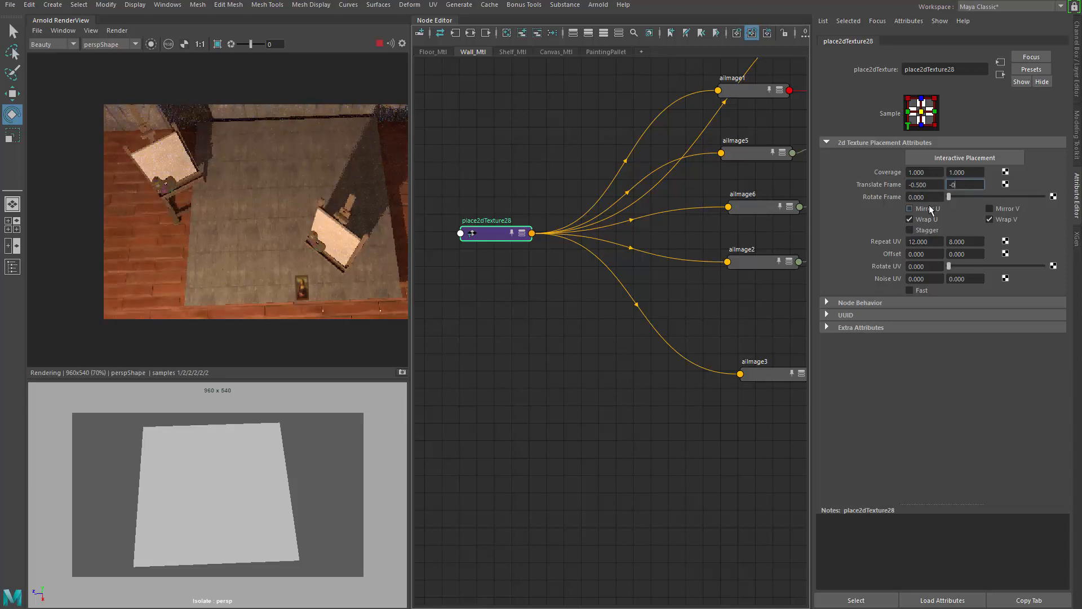
pyautogui.write('-0.500')
pyautogui.press('Return')
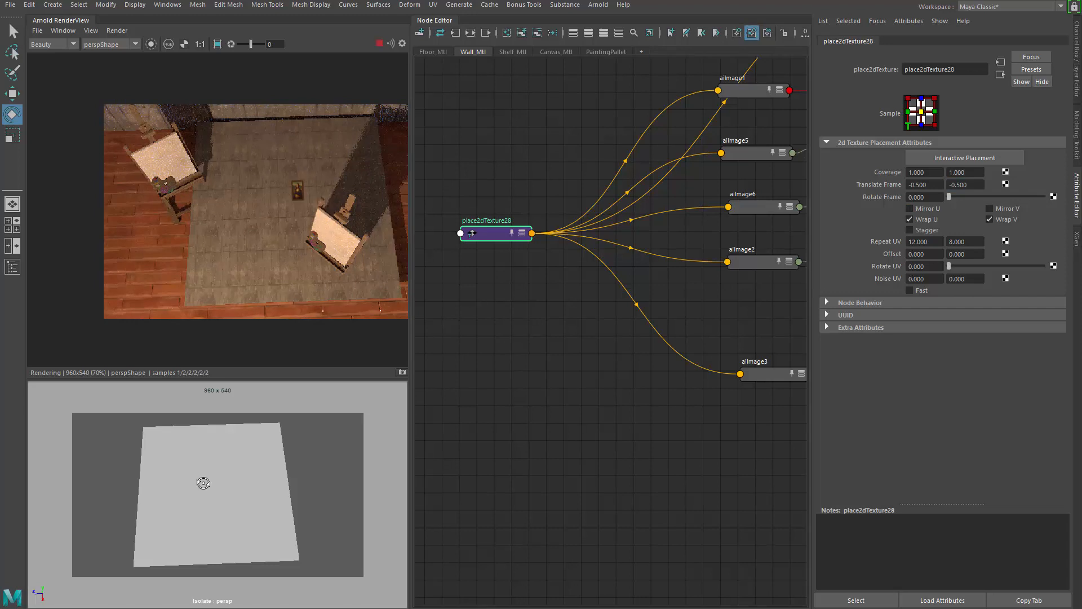
# - Bring the full scene back into view facing the wall and set the U value of Translate Frame on place2dTexture28 to -0.7
pyautogui.click(223, 479)
pyautogui.keyDown('alt'); pyautogui.moveTo(224, 479); pyautogui.dragTo(284, 489); pyautogui.keyUp('alt')
pyautogui.scroll(2, 288, 478)
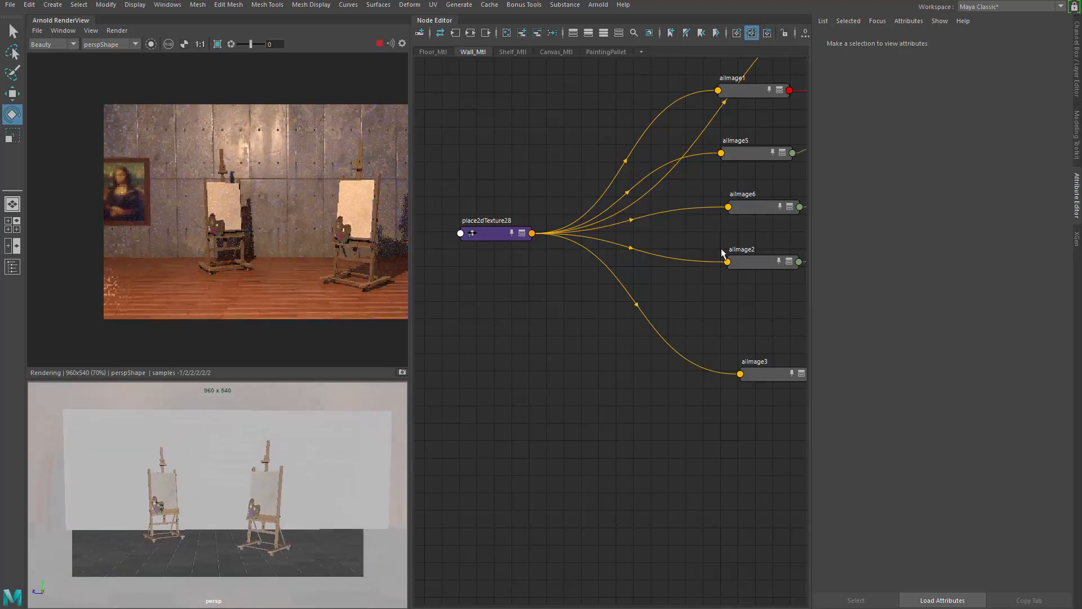
pyautogui.click(524, 236)
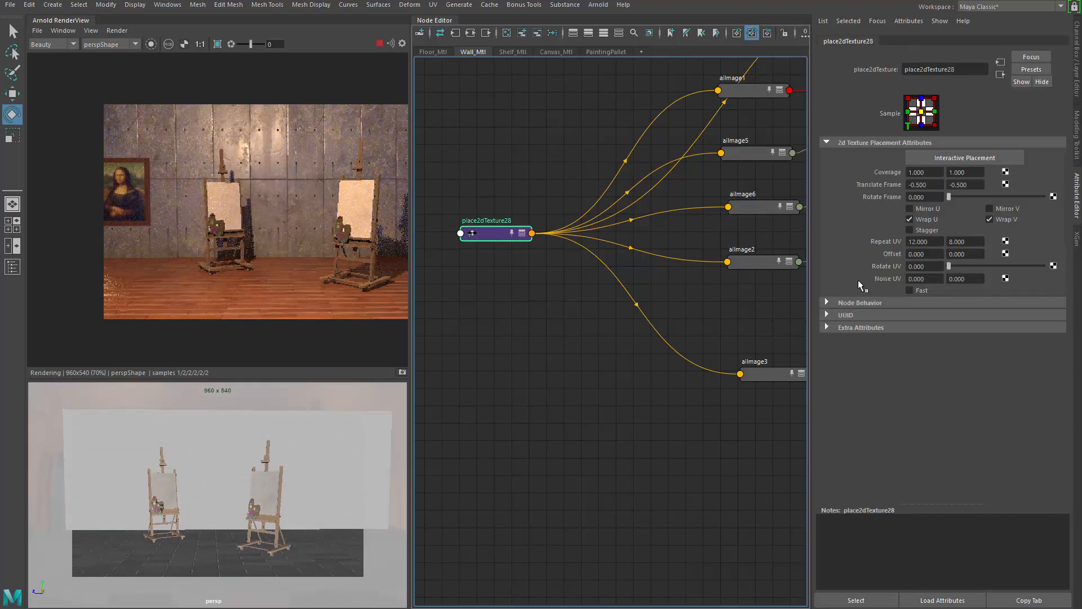
pyautogui.doubleClick(923, 189)
pyautogui.write('-0.7')
pyautogui.press('Return')
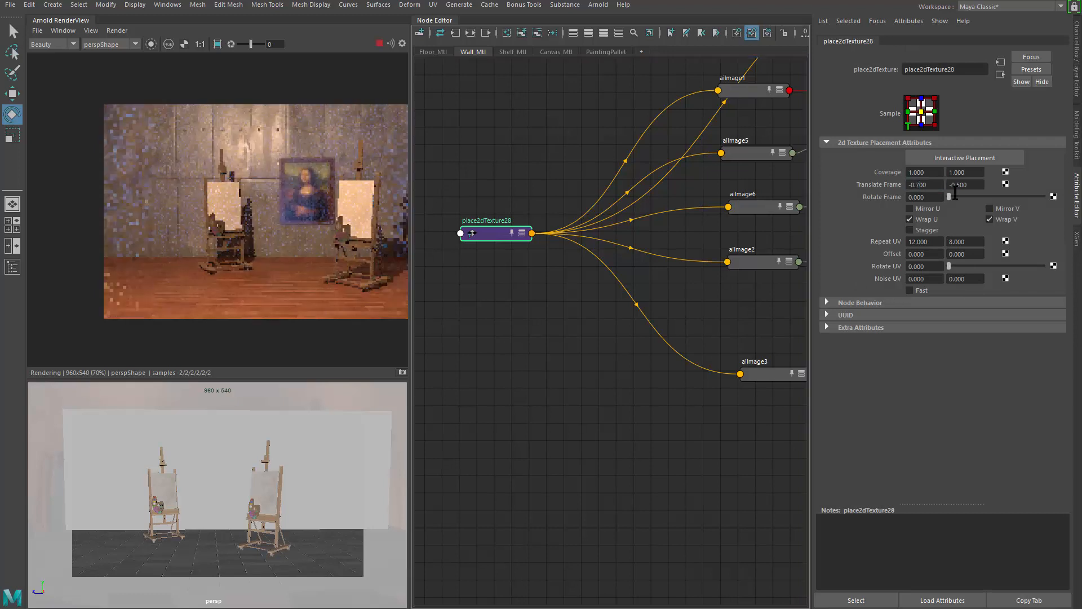
# - Raise the framed painting on the wall by setting the V value of Translate Frame on place2dTexture28 to -0.55
pyautogui.scroll(-1, 330, 260)
pyautogui.scroll(1, 329, 258)
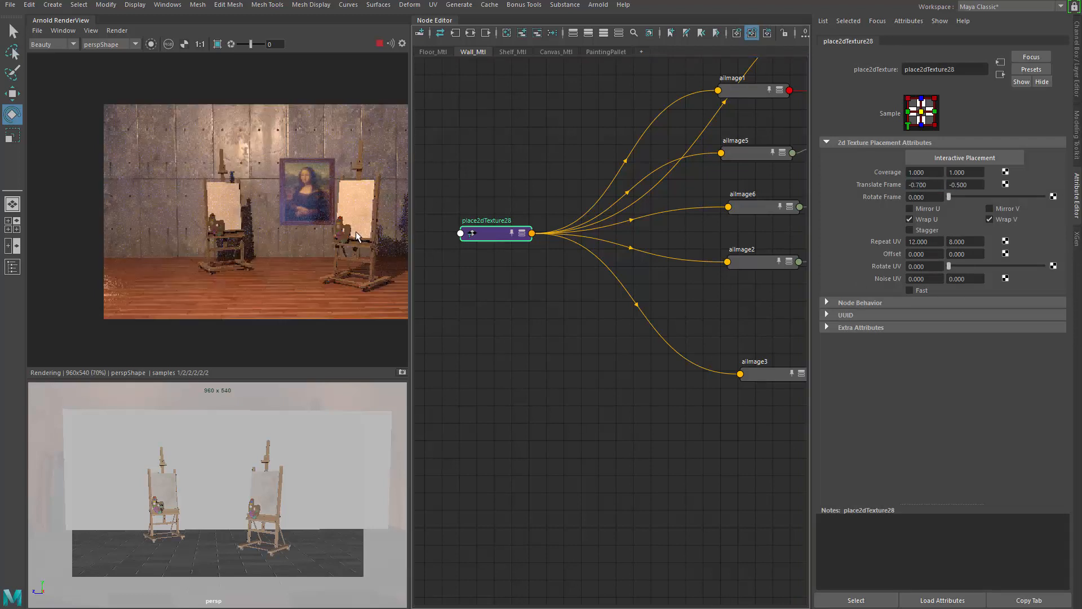
pyautogui.moveTo(333, 209); pyautogui.dragTo(282, 212, button='middle')
pyautogui.scroll(1, 325, 190)
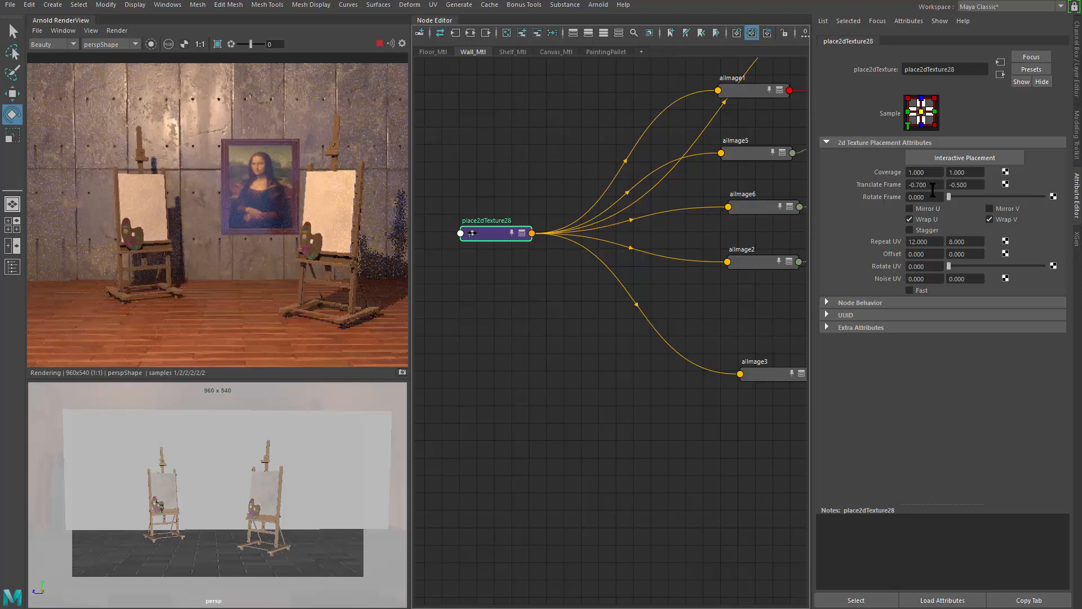
pyautogui.moveTo(272, 253); pyautogui.dragTo(225, 266, button='middle')
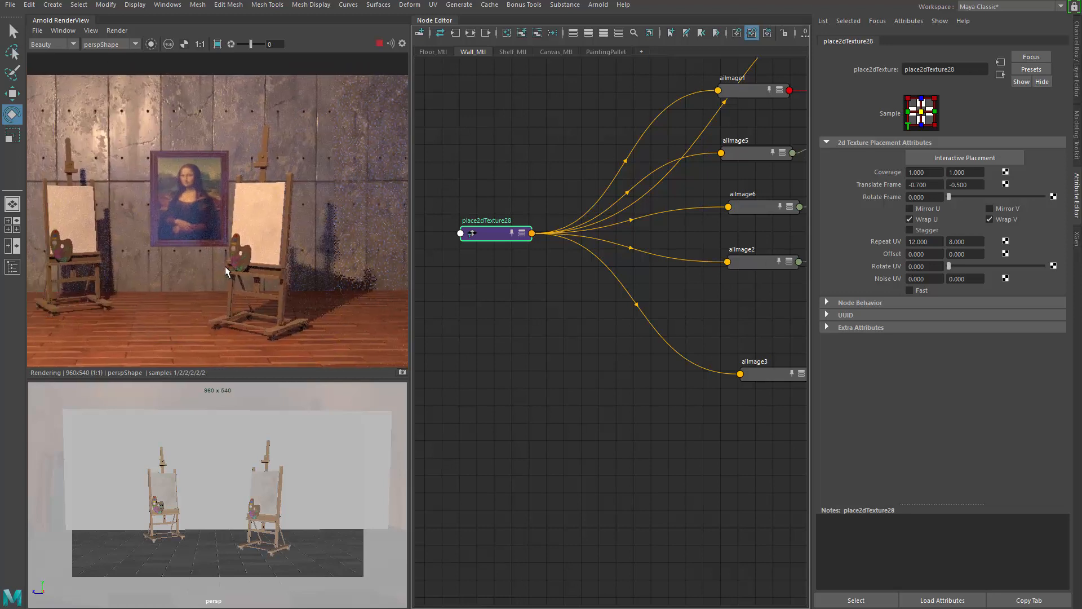
pyautogui.scroll(-2, 299, 265)
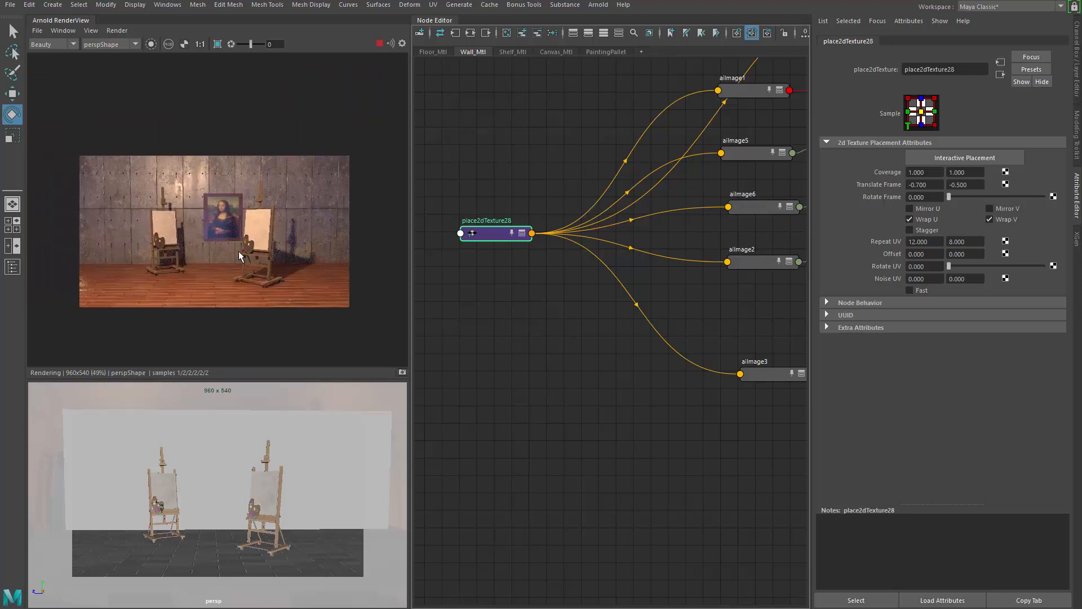
pyautogui.scroll(1, 218, 225)
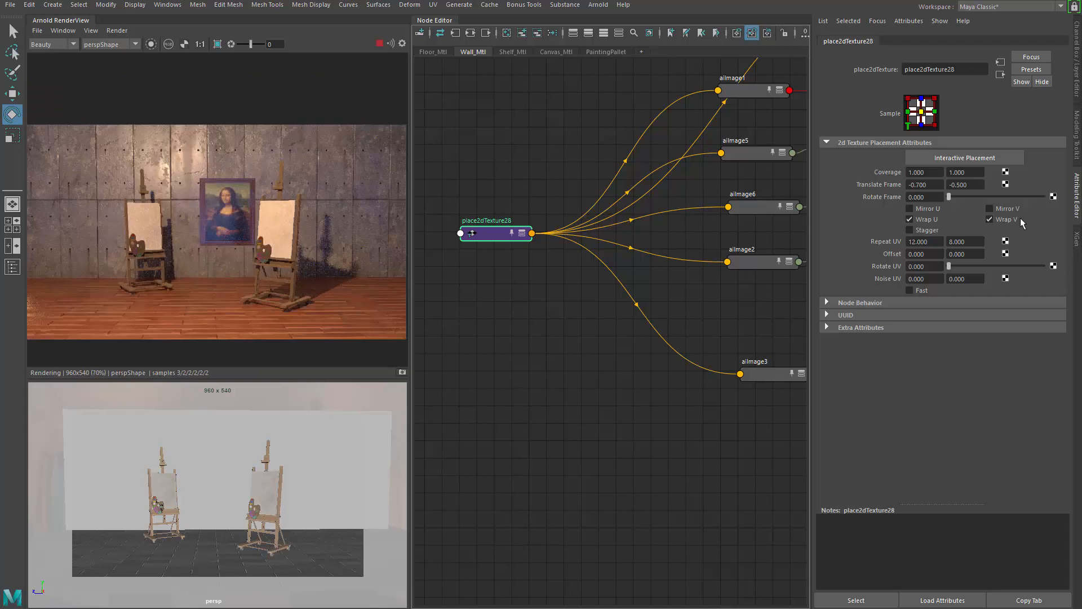
pyautogui.moveTo(958, 186); pyautogui.dragTo(999, 186)
pyautogui.write('-0.55')
pyautogui.press('Return')
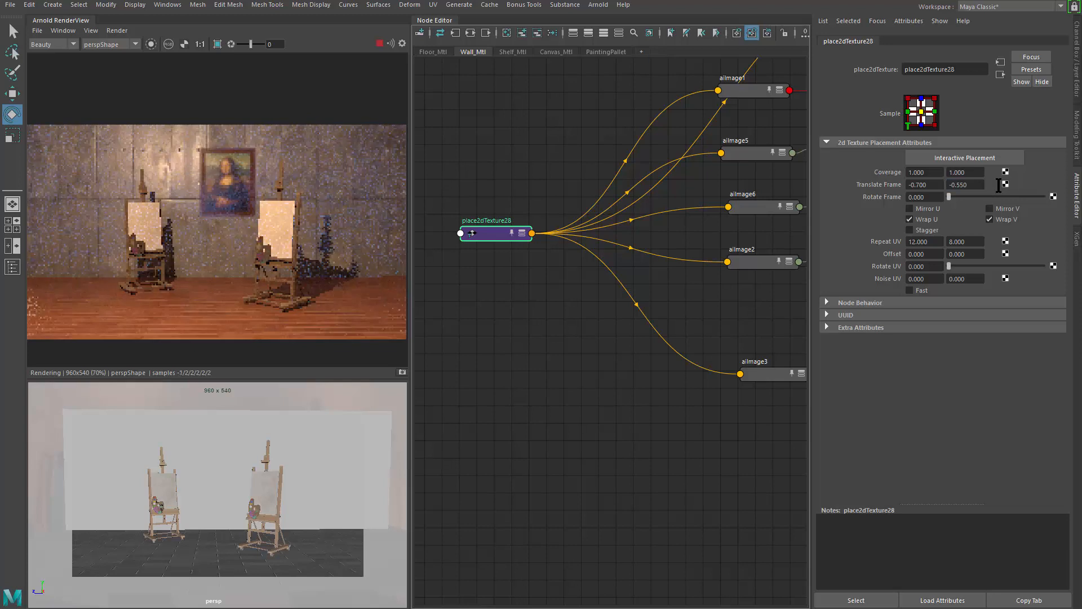
# - Examine the framed painting's placement, edges and blending with the concrete wall in the live render, along with the Frame_Mtl node connections
pyautogui.scroll(-2, 312, 223)
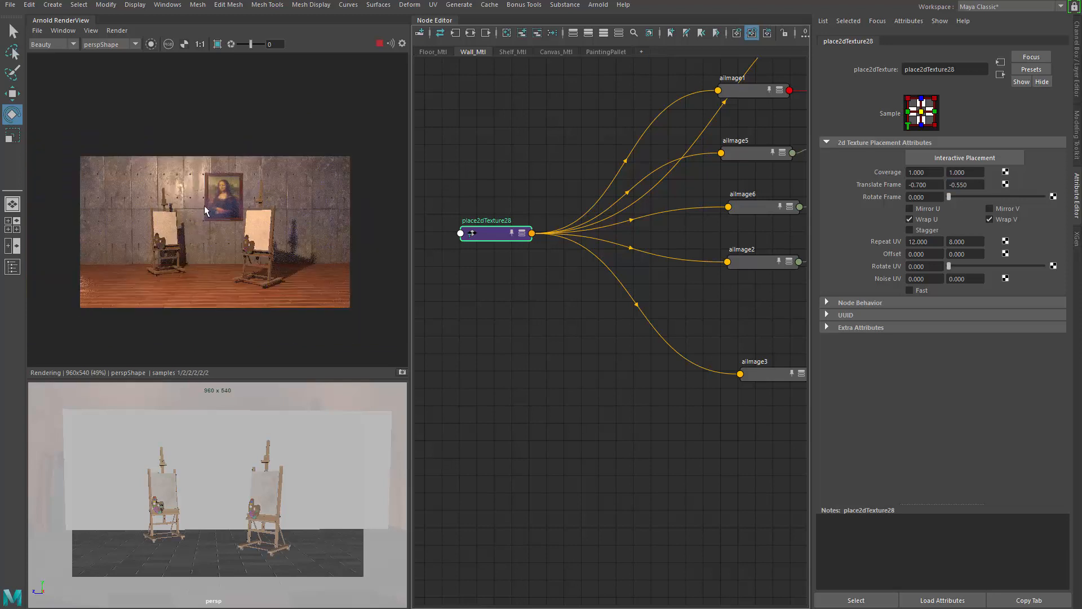
pyautogui.scroll(2, 204, 205)
pyautogui.keyDown('alt'); pyautogui.moveTo(236, 470); pyautogui.dragTo(245, 479); pyautogui.keyUp('alt')
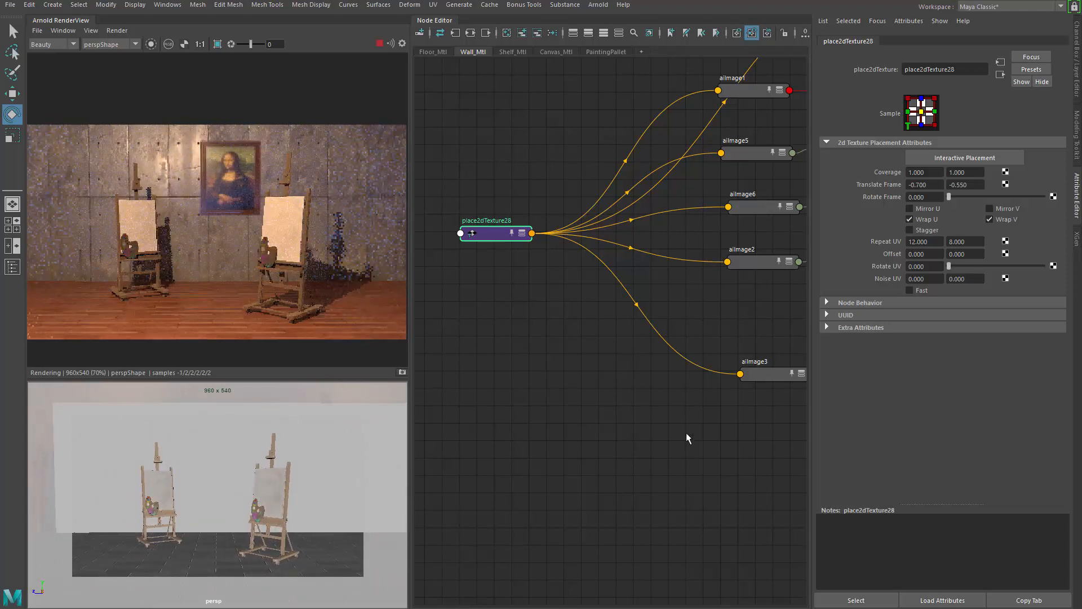
pyautogui.keyDown('alt'); pyautogui.moveTo(686, 438); pyautogui.dragTo(535, 444, button='middle'); pyautogui.keyUp('alt')
pyautogui.keyDown('alt'); pyautogui.moveTo(680, 351); pyautogui.dragTo(636, 391, button='middle'); pyautogui.keyUp('alt')
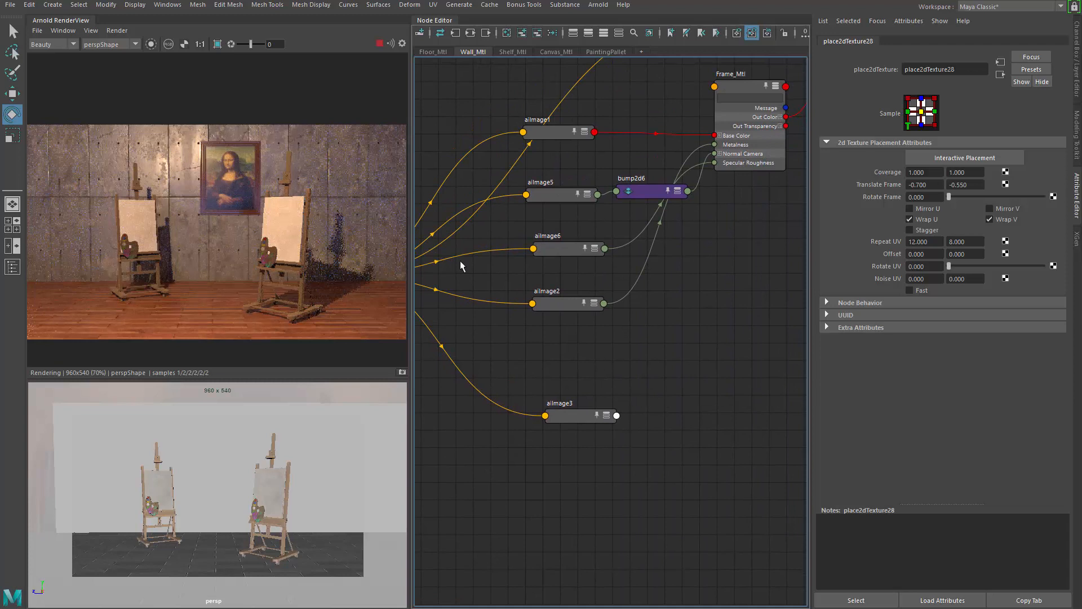
pyautogui.scroll(1, 228, 179)
pyautogui.scroll(2, 256, 148)
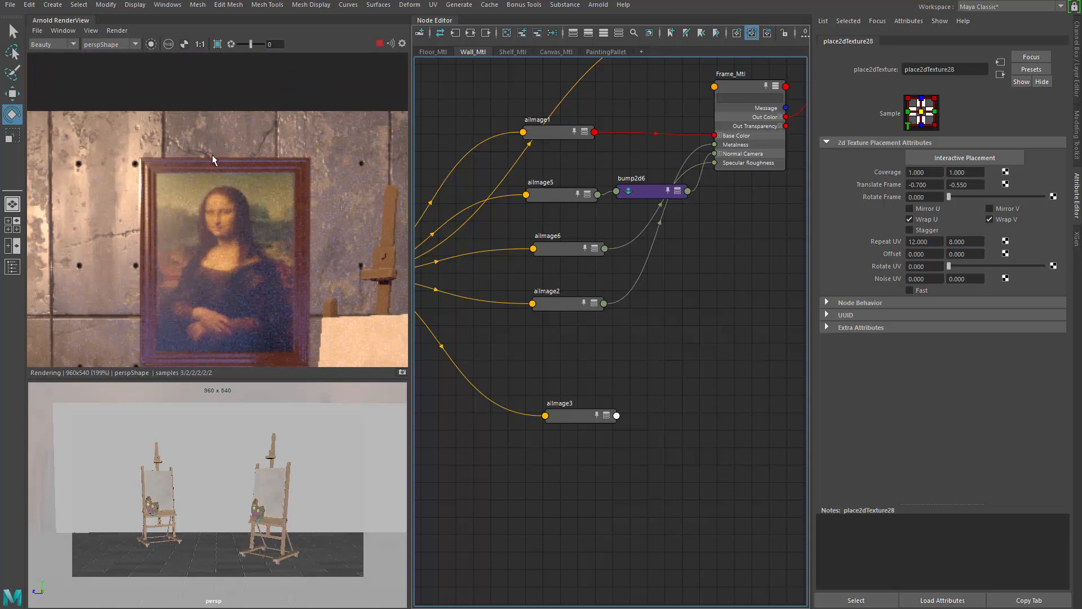
pyautogui.moveTo(184, 238); pyautogui.dragTo(214, 114, button='middle')
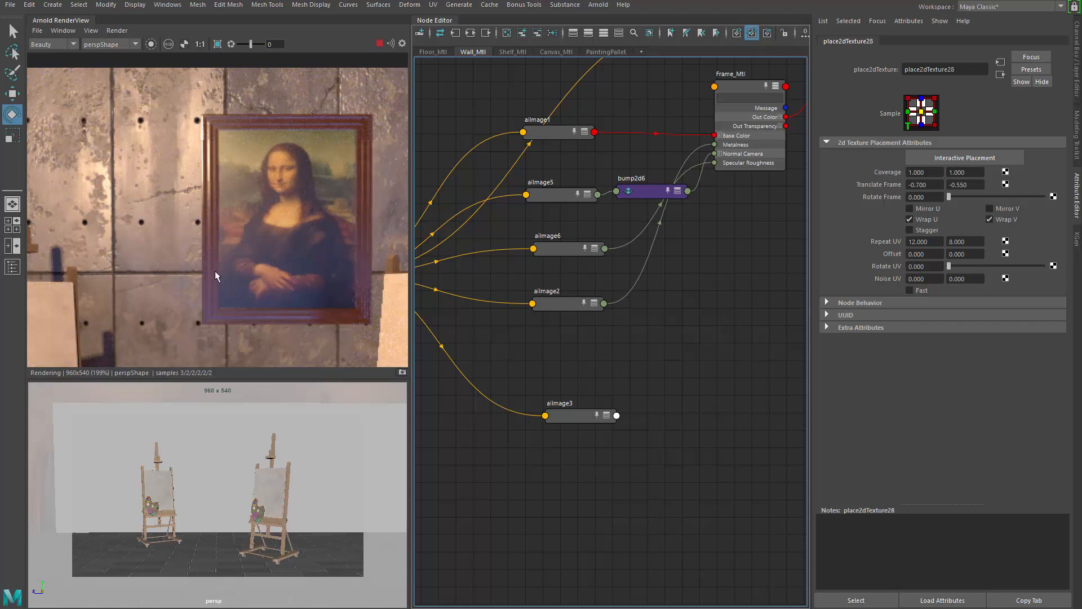
pyautogui.scroll(-4, 272, 177)
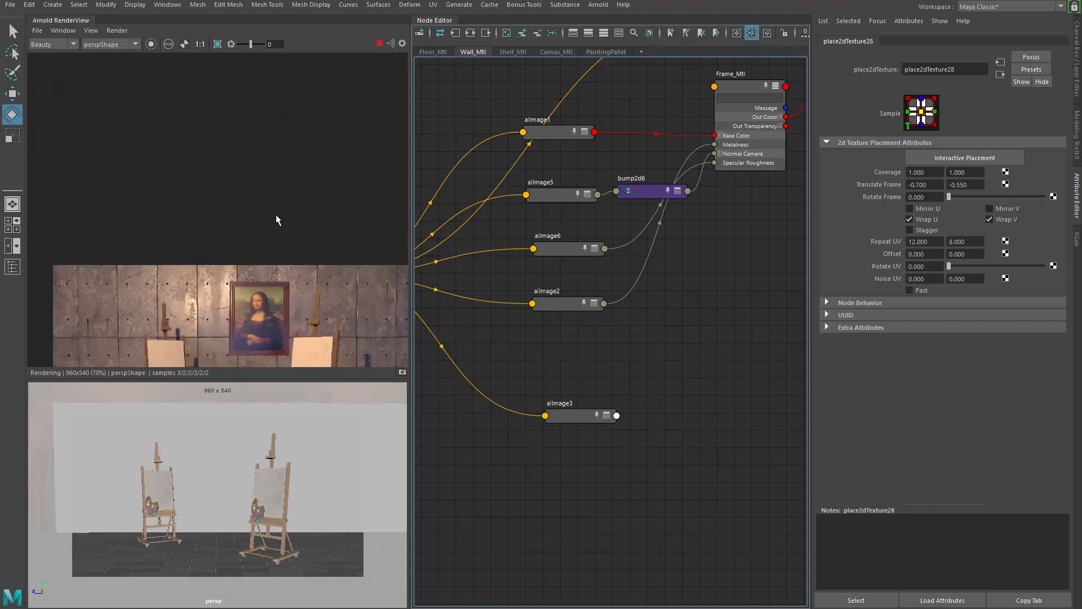
pyautogui.scroll(3, 275, 215)
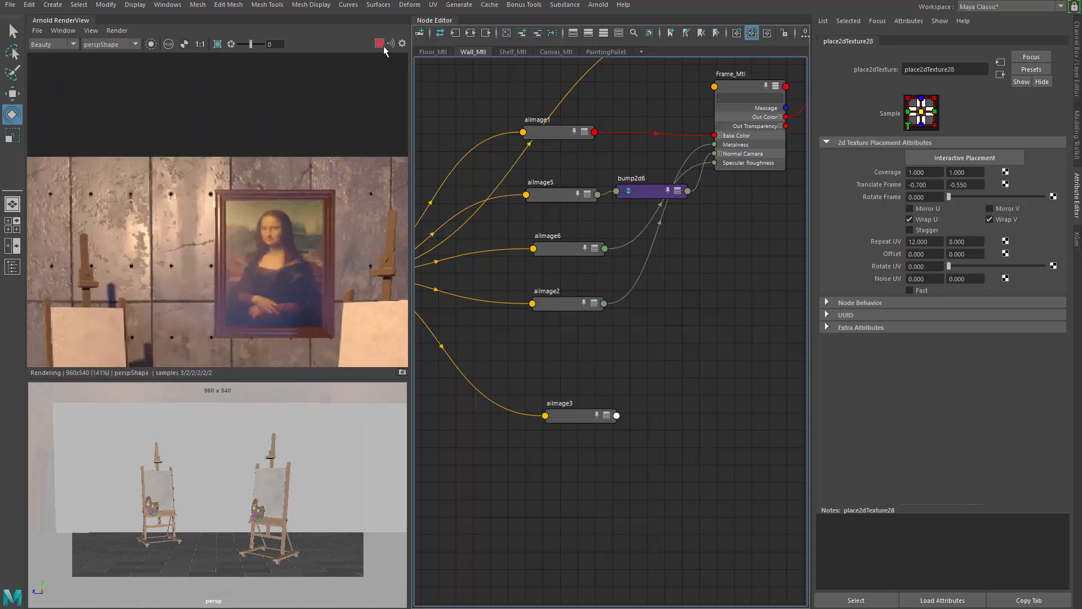